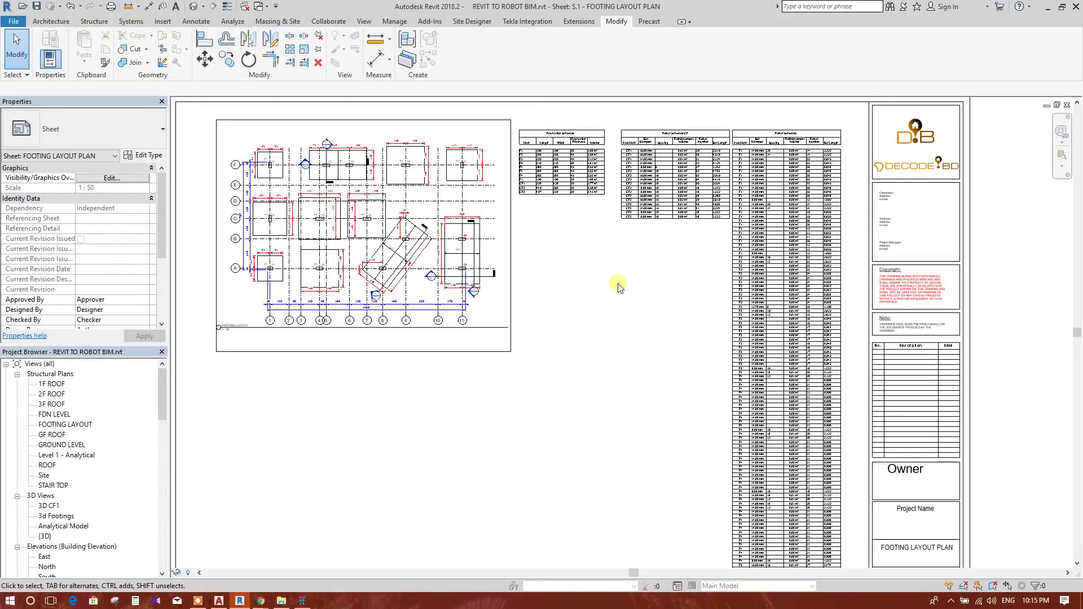
- Open the FOOTING LAYOUT plan, inspect the footing section cut, then open Section 2 from its plan marker
{"action": "double_click", "coordinate": [68, 424]}
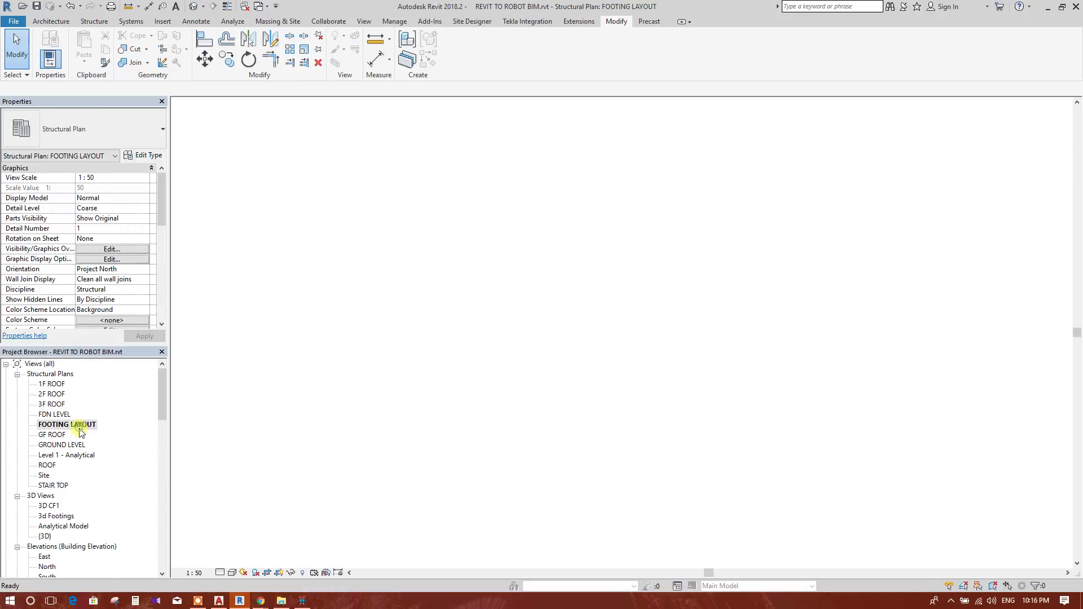
{"action": "scroll", "coordinate": [466, 238], "scroll_direction": "up", "scroll_amount": 4}
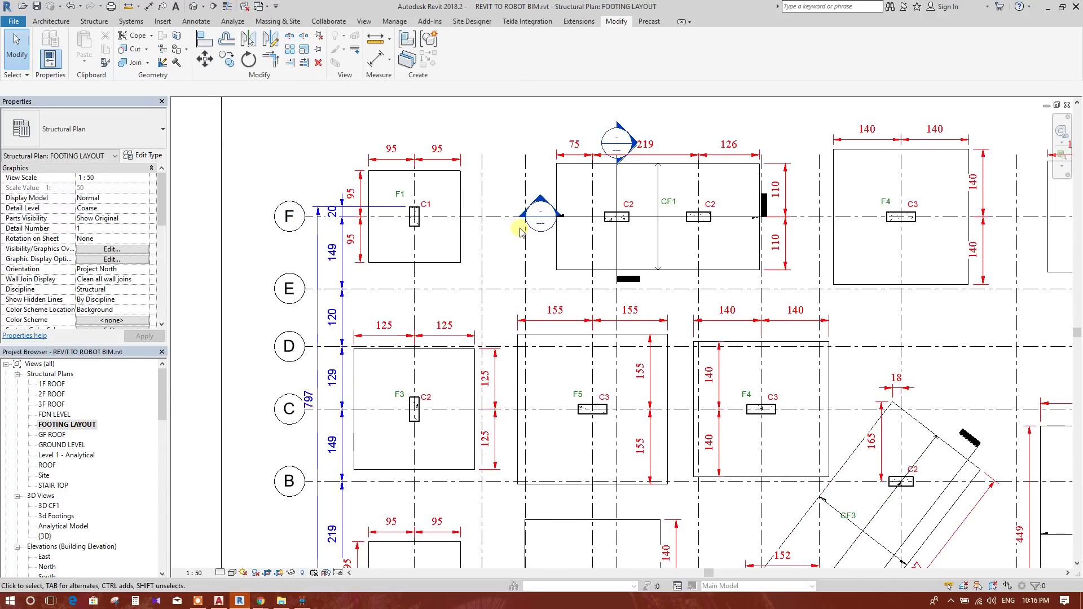
{"action": "double_click", "coordinate": [535, 235]}
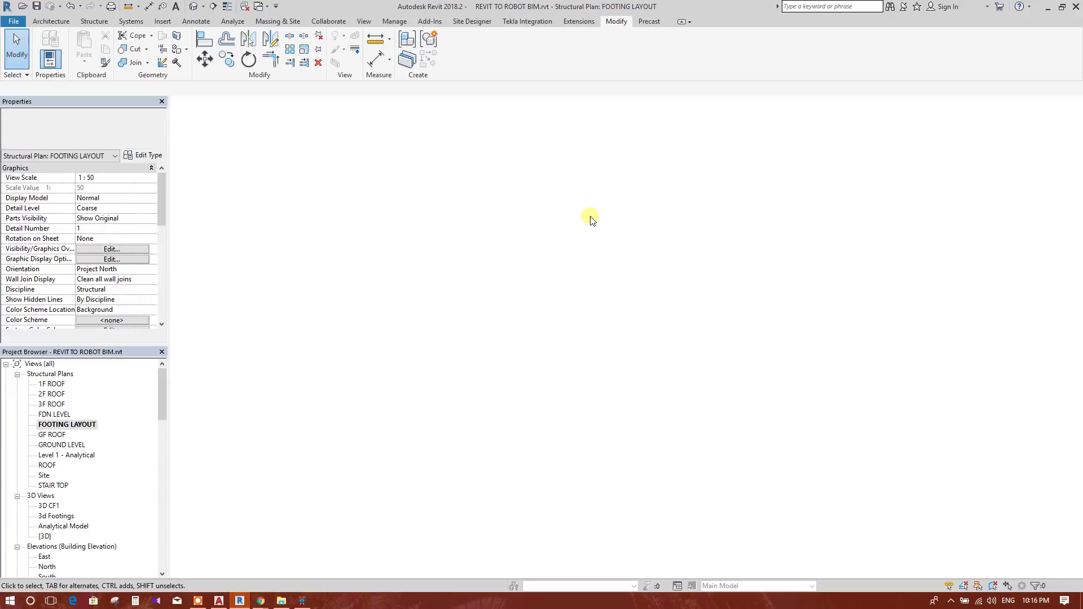
{"action": "scroll", "coordinate": [604, 384], "scroll_direction": "down", "scroll_amount": 1}
{"action": "scroll", "coordinate": [588, 324], "scroll_direction": "up", "scroll_amount": 2}
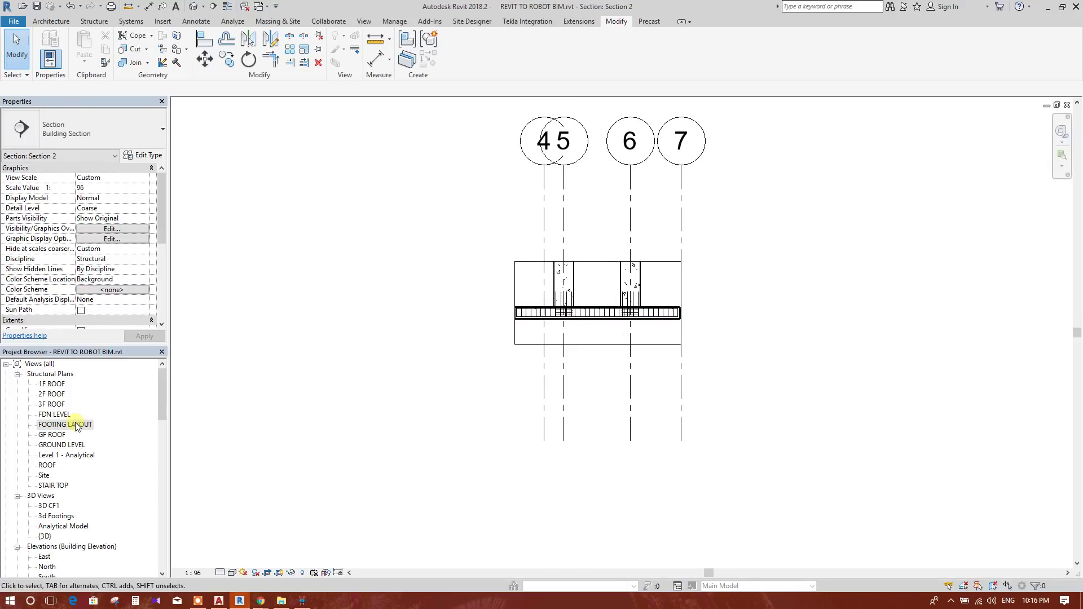
{"action": "double_click", "coordinate": [67, 424]}
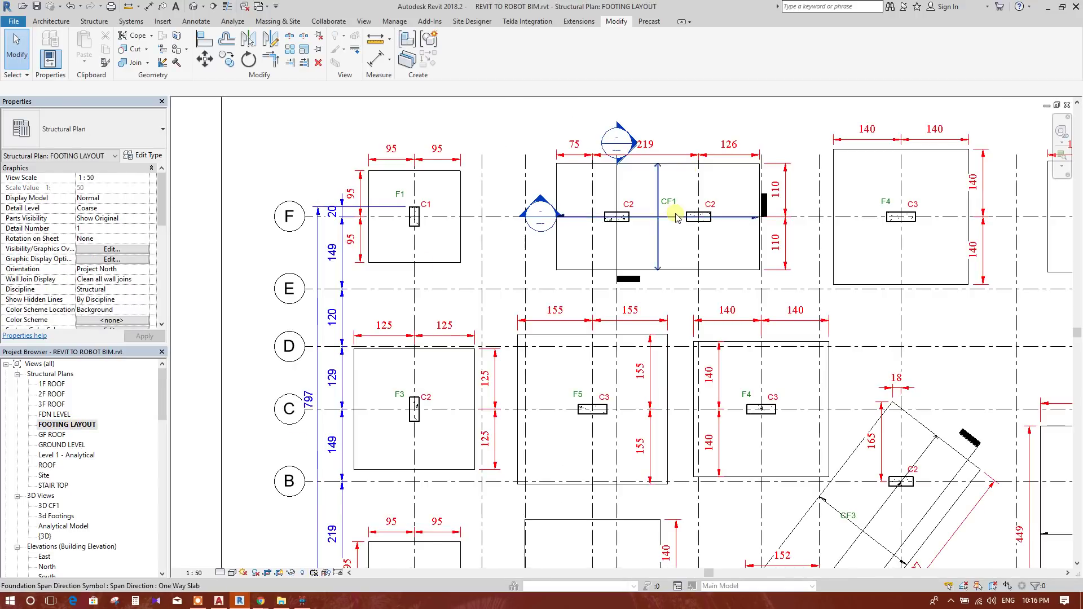
{"action": "double_click", "coordinate": [542, 221]}
- Rename the Section 2 view to SECTION-CF1 in the Project Browser
{"action": "scroll", "coordinate": [599, 337], "scroll_direction": "up", "scroll_amount": 1}
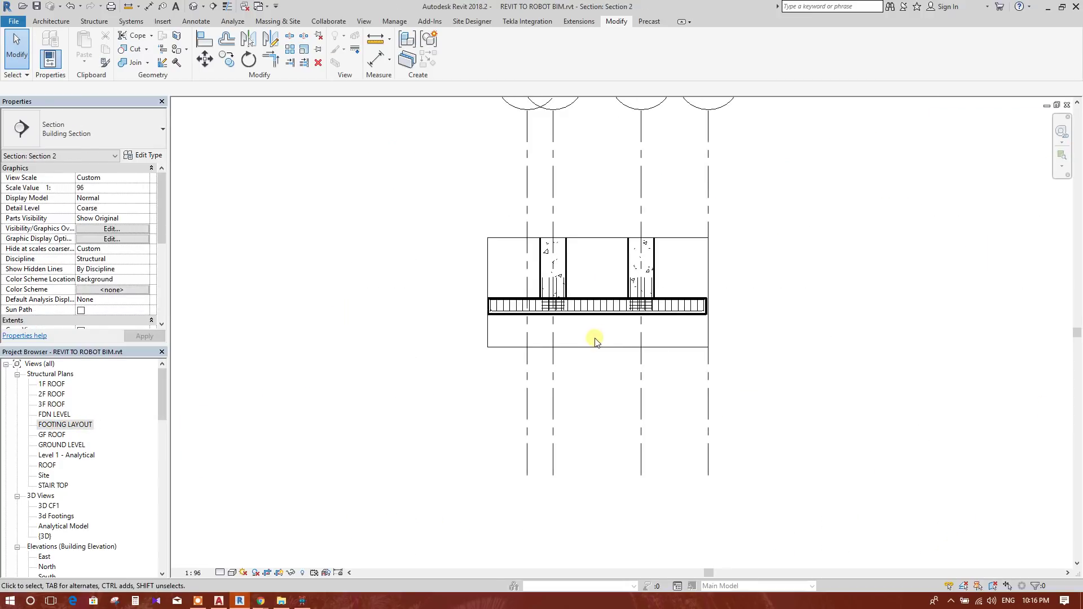
{"action": "scroll", "coordinate": [592, 344], "scroll_direction": "down", "scroll_amount": 1}
{"action": "scroll", "coordinate": [137, 398], "scroll_direction": "down", "scroll_amount": 2}
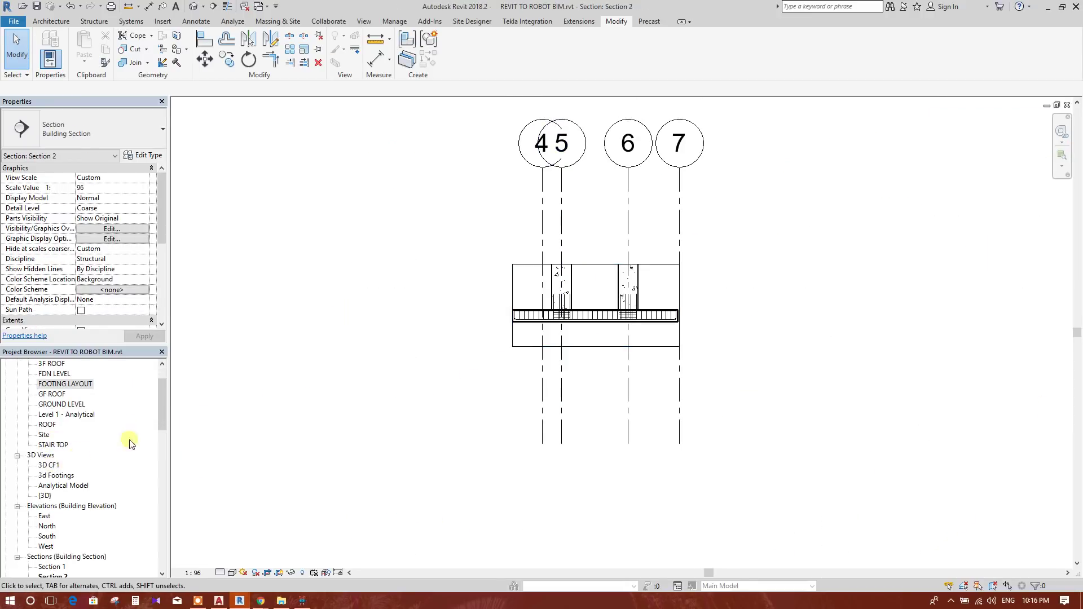
{"action": "left_click", "coordinate": [601, 264]}
{"action": "scroll", "coordinate": [186, 485], "scroll_direction": "down", "scroll_amount": 1}
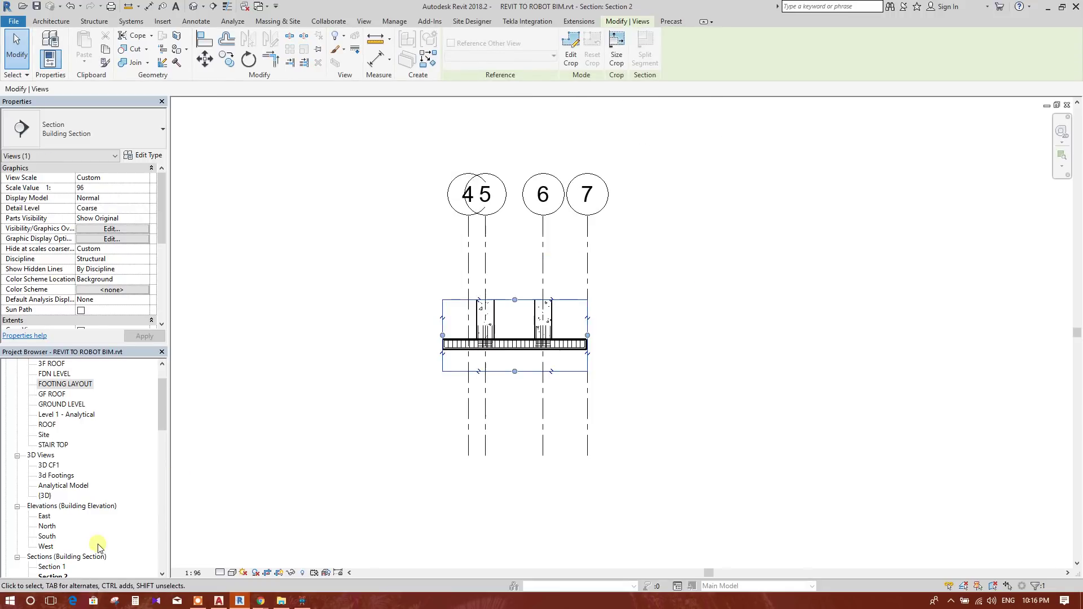
{"action": "scroll", "coordinate": [97, 546], "scroll_direction": "down", "scroll_amount": 3}
{"action": "left_click", "coordinate": [53, 506]}
{"action": "right_click", "coordinate": [60, 503]}
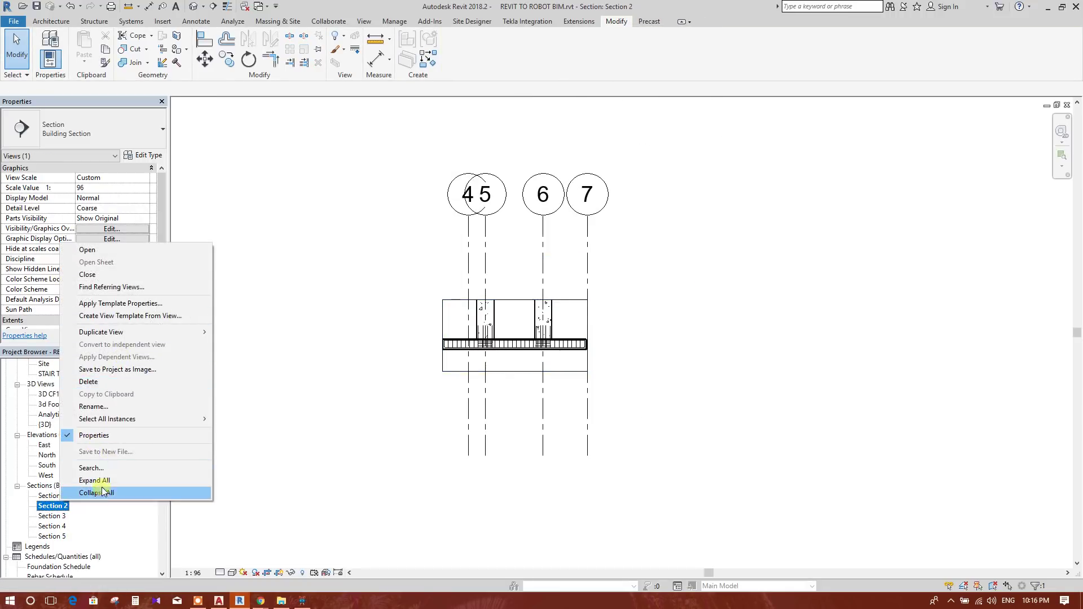
{"action": "left_click", "coordinate": [100, 408]}
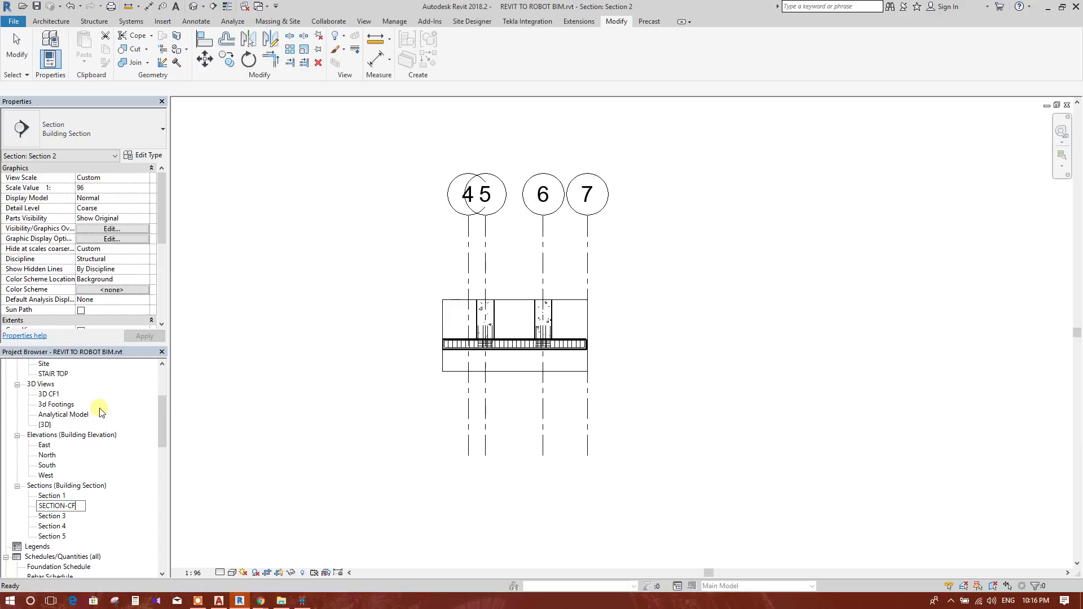
{"action": "type", "text": "SECTION-CF1"}
{"action": "left_click", "coordinate": [318, 415]}
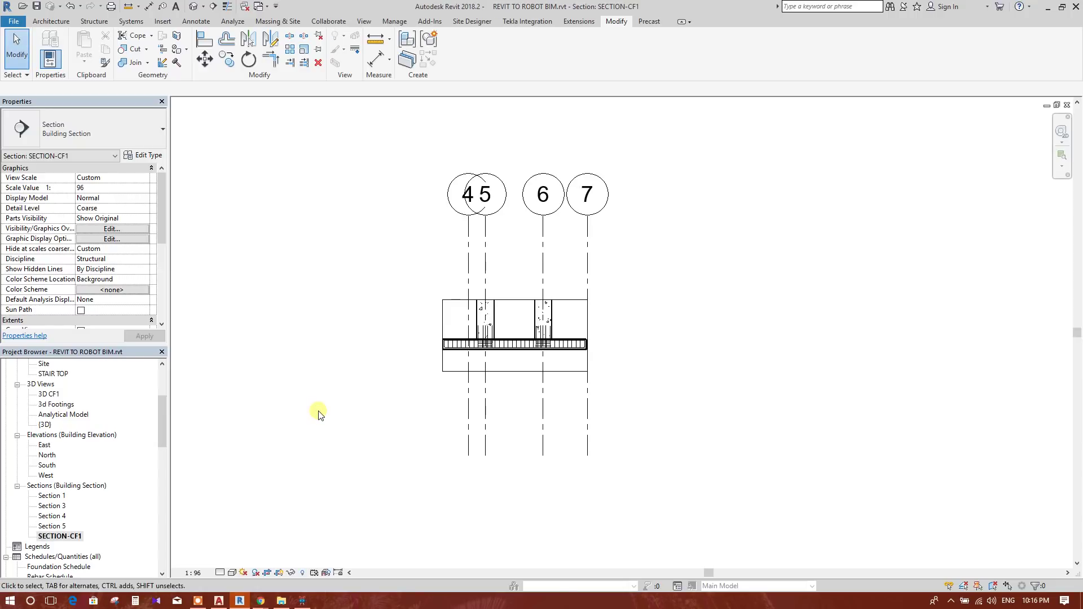
- Drag grid 7's top end down so the grid 4–7 bubbles sit just above the footing
{"action": "left_click", "coordinate": [490, 221]}
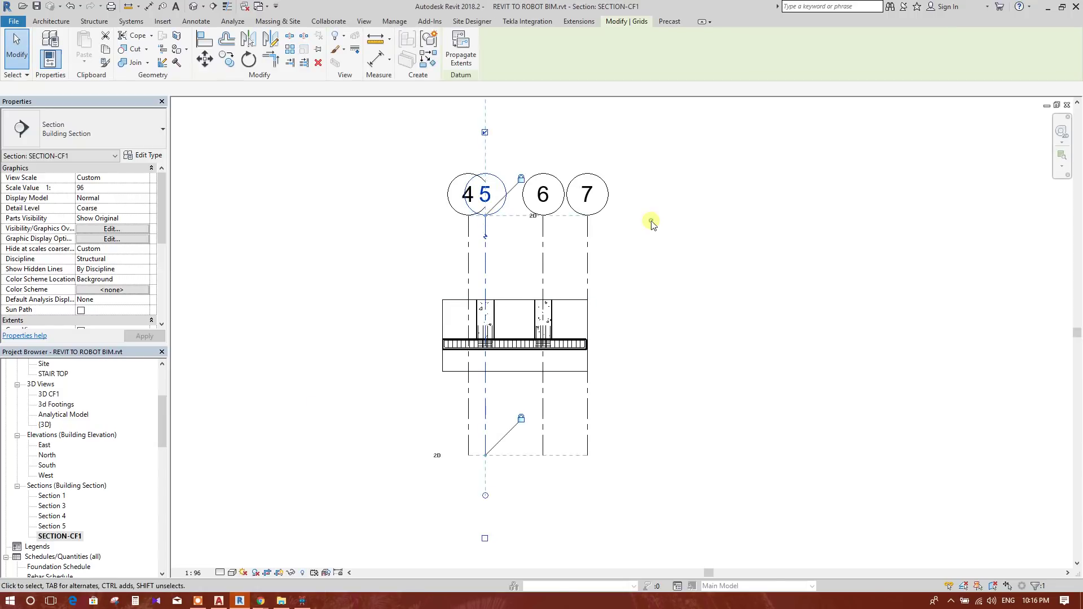
{"action": "left_click", "coordinate": [648, 222]}
{"action": "left_click", "coordinate": [590, 216]}
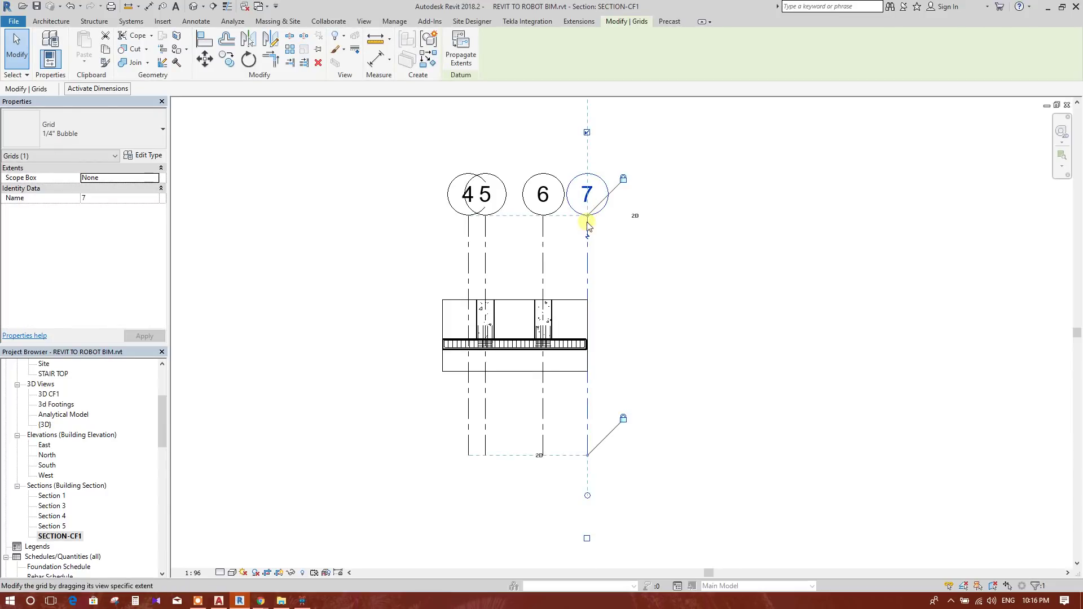
{"action": "left_click_drag", "start_coordinate": [588, 224], "coordinate": [628, 314]}
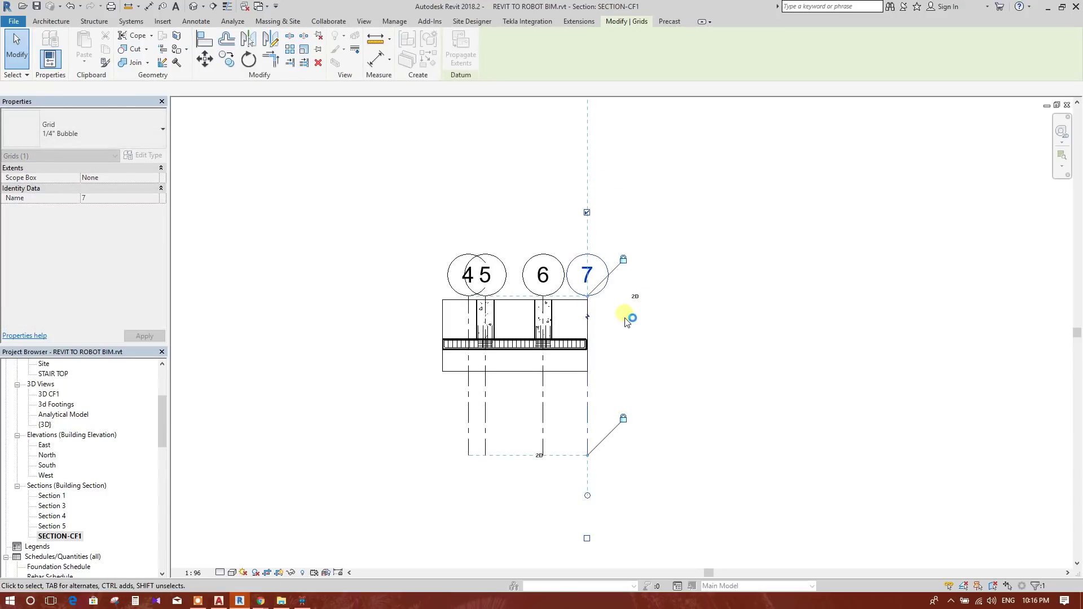
{"action": "left_click", "coordinate": [571, 449]}
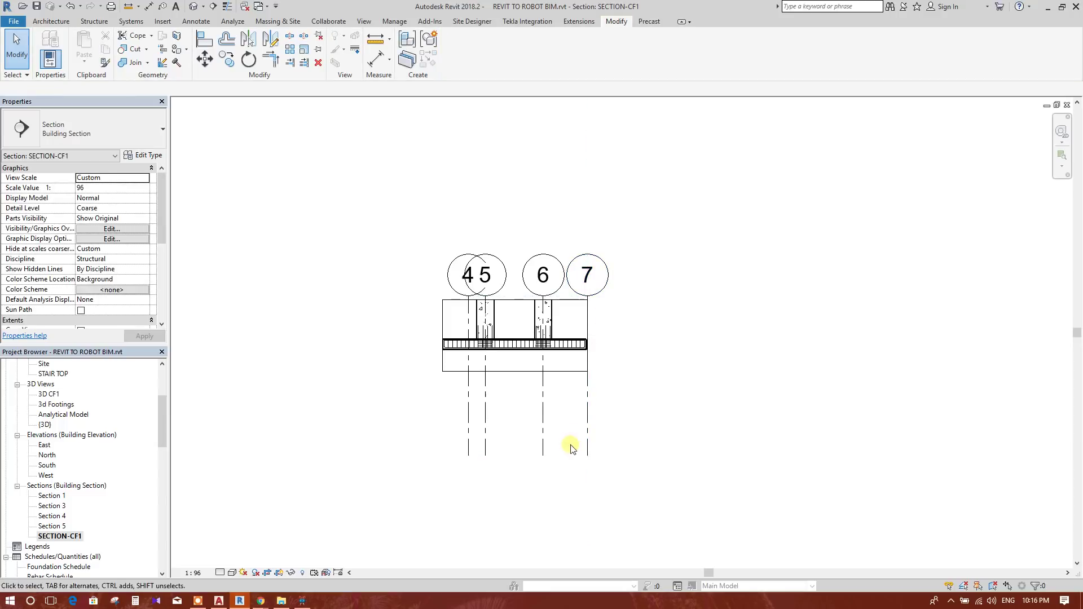
{"action": "left_click", "coordinate": [543, 451]}
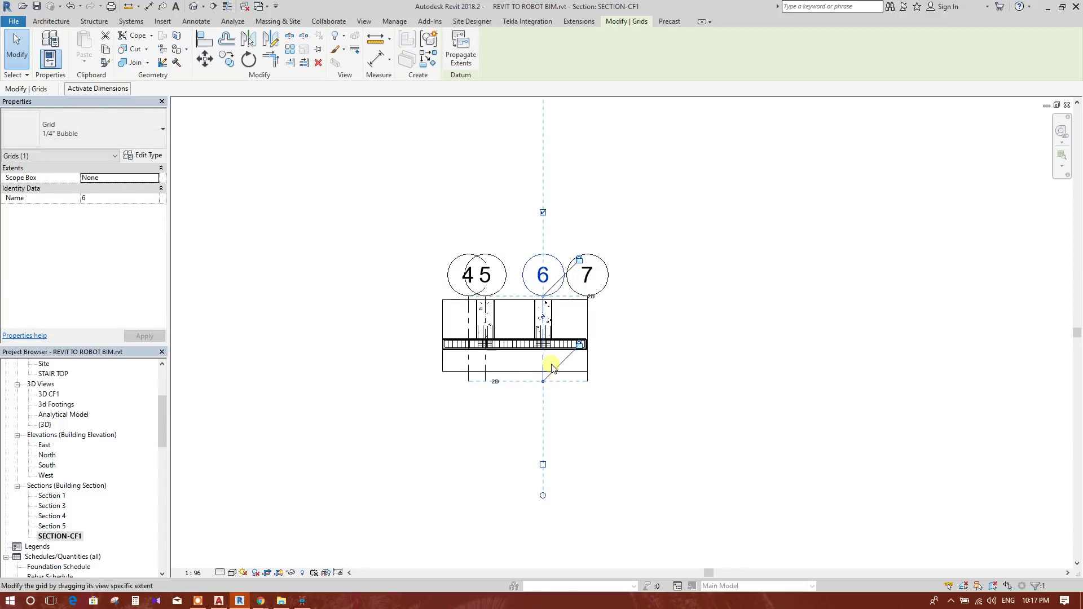
{"action": "left_click", "coordinate": [618, 298]}
- Turn on Thin Lines, apply a shaded visual style with grey concrete fills, and adjust Detail Level
{"action": "scroll", "coordinate": [568, 315], "scroll_direction": "up", "scroll_amount": 2}
{"action": "scroll", "coordinate": [451, 369], "scroll_direction": "up", "scroll_amount": 4}
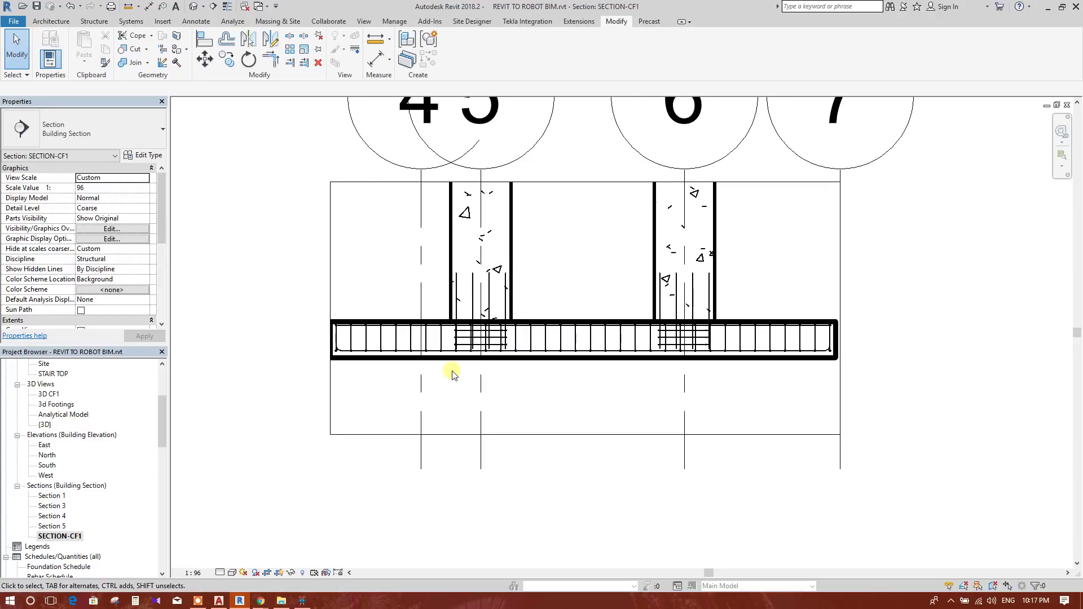
{"action": "scroll", "coordinate": [537, 355], "scroll_direction": "up", "scroll_amount": 2}
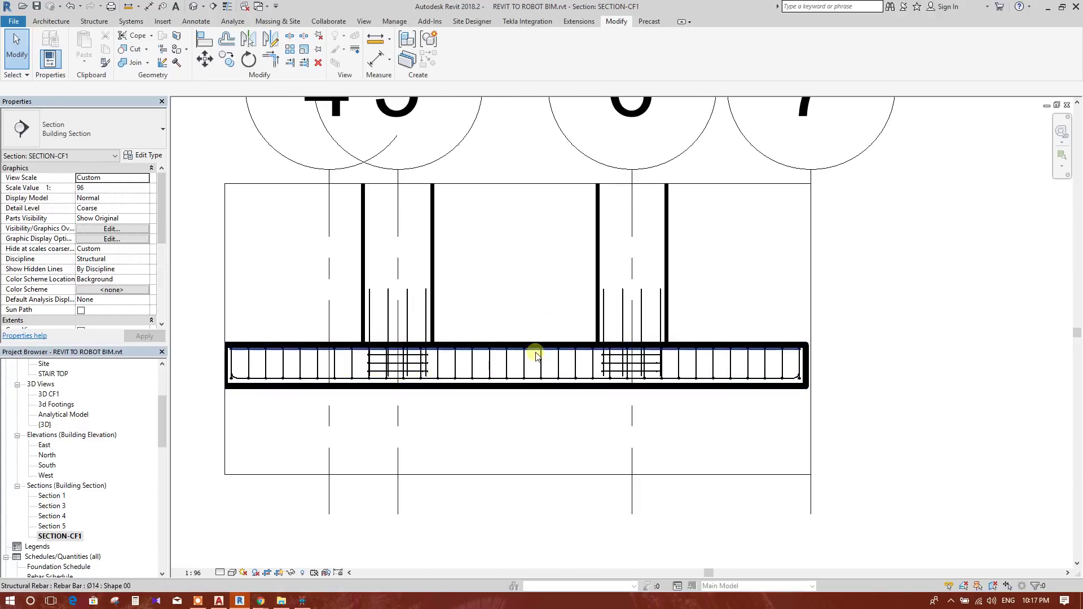
{"action": "left_click", "coordinate": [226, 8]}
{"action": "left_click", "coordinate": [233, 573]}
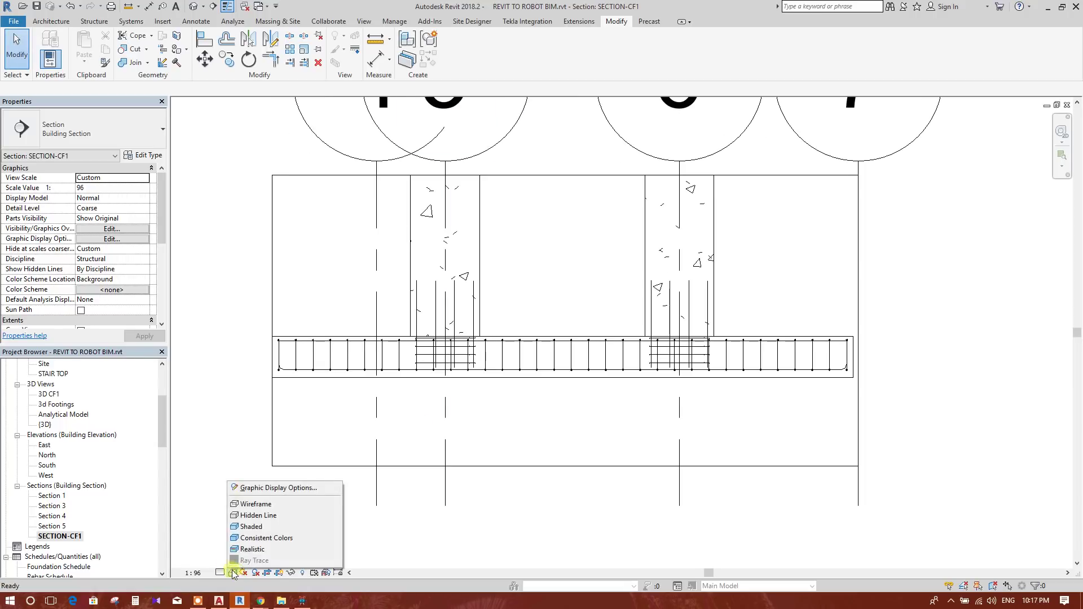
{"action": "left_click", "coordinate": [252, 549]}
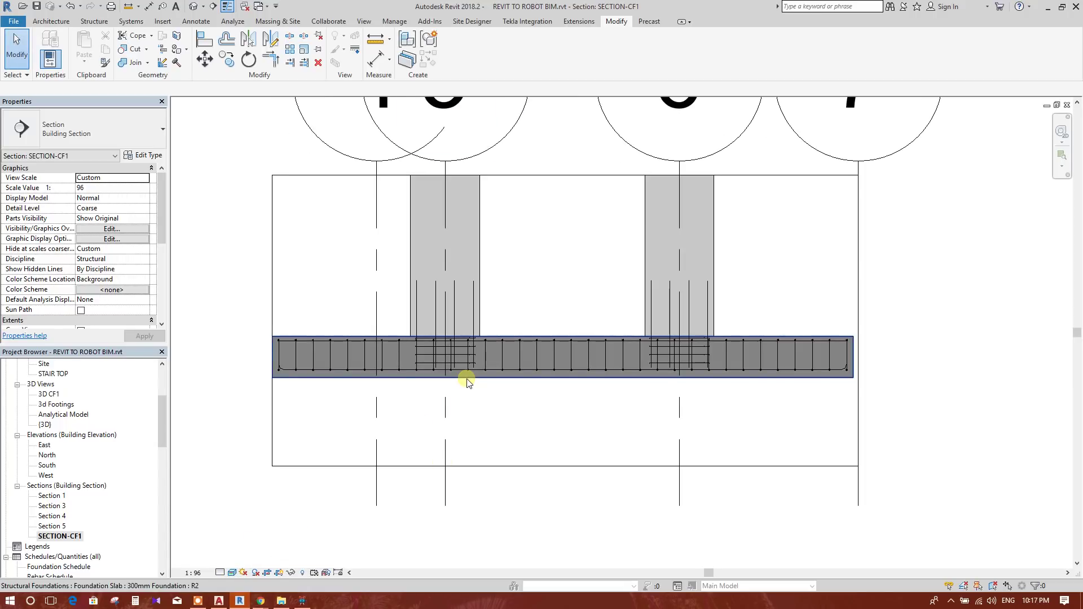
{"action": "left_click", "coordinate": [220, 573]}
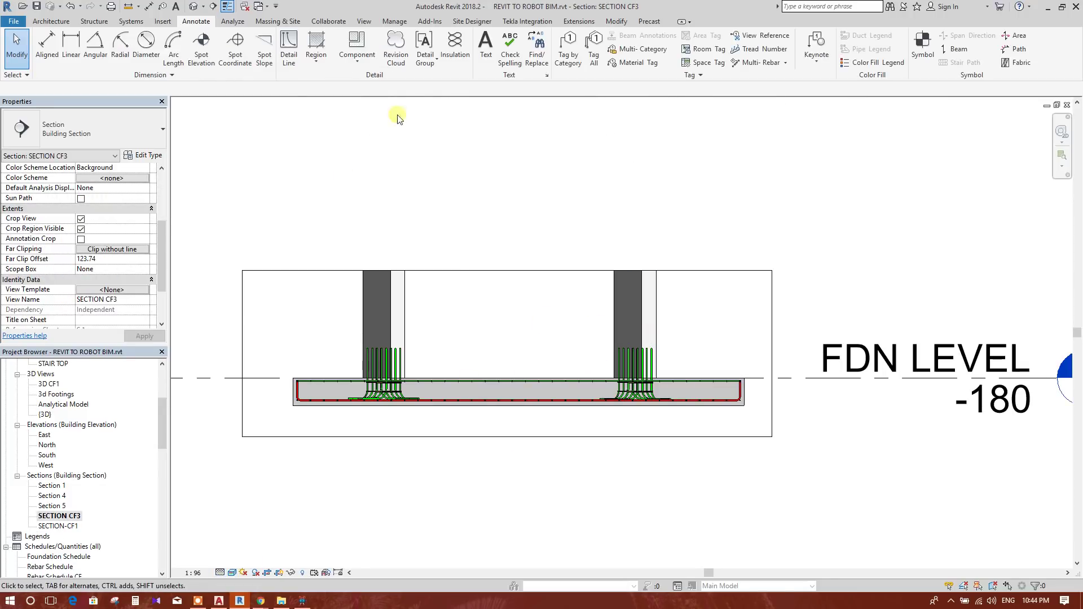
- Switch the Ø14 - 41 rebar tag to the Type Spacing & Number tag type
{"action": "left_click", "coordinate": [231, 20]}
{"action": "left_click", "coordinate": [197, 22]}
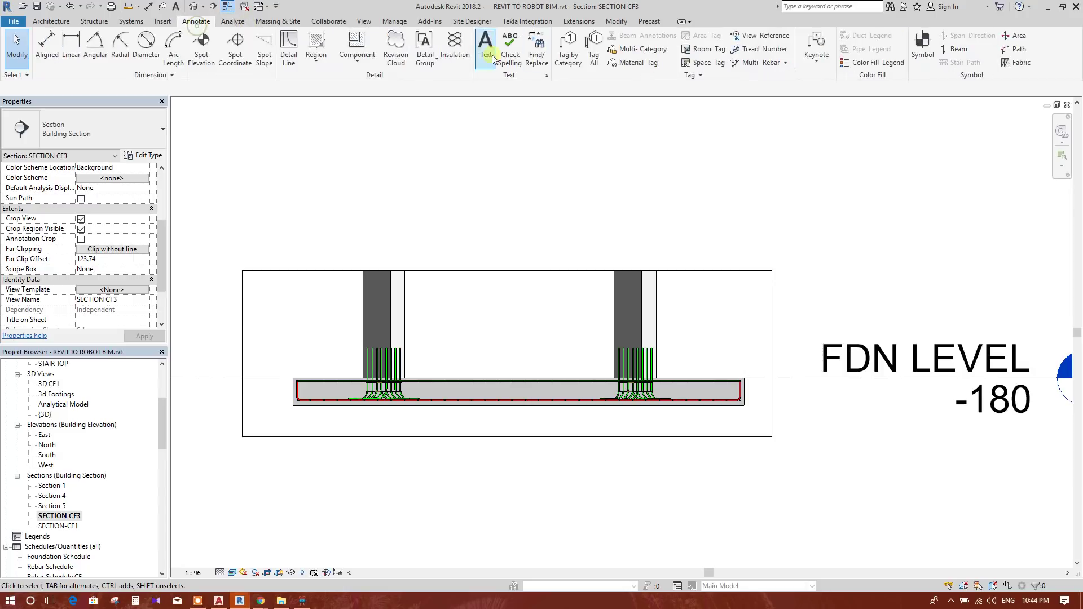
{"action": "left_click", "coordinate": [564, 53]}
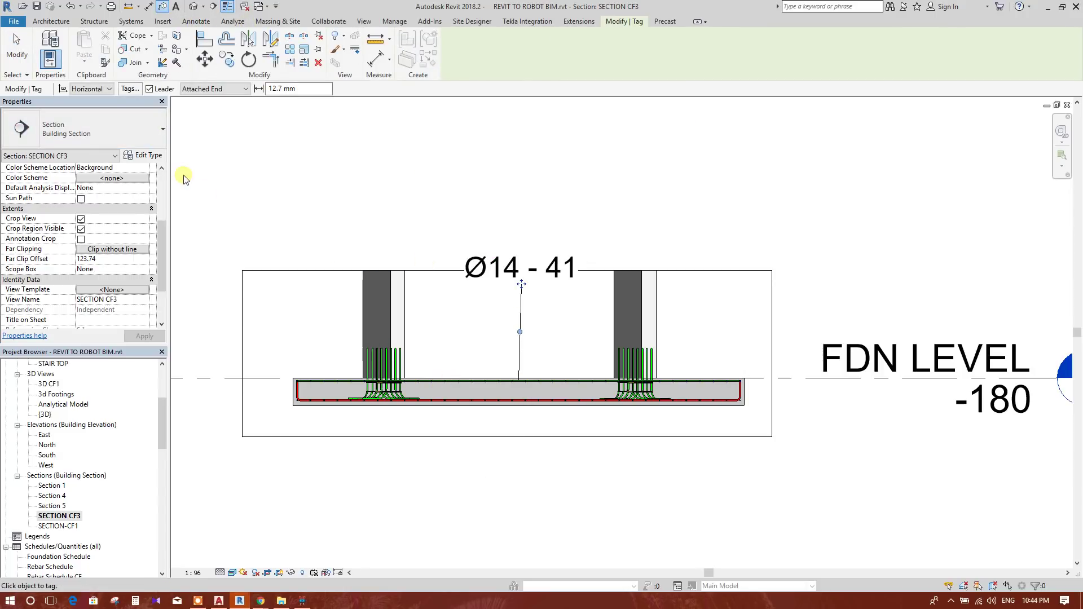
{"action": "key", "text": "Escape"}
{"action": "left_click", "coordinate": [552, 256]}
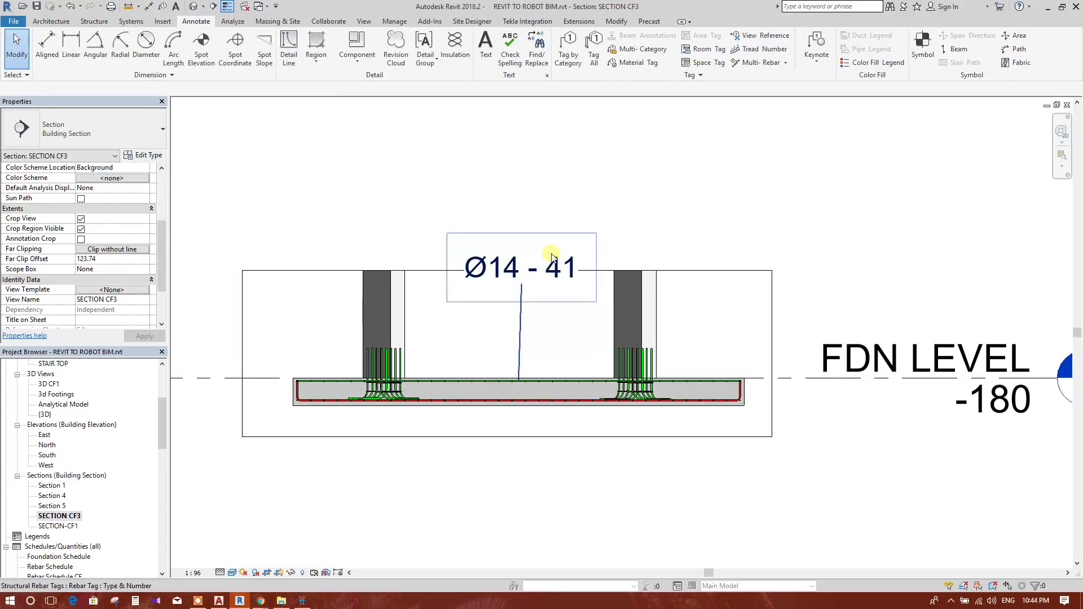
{"action": "left_click", "coordinate": [113, 136]}
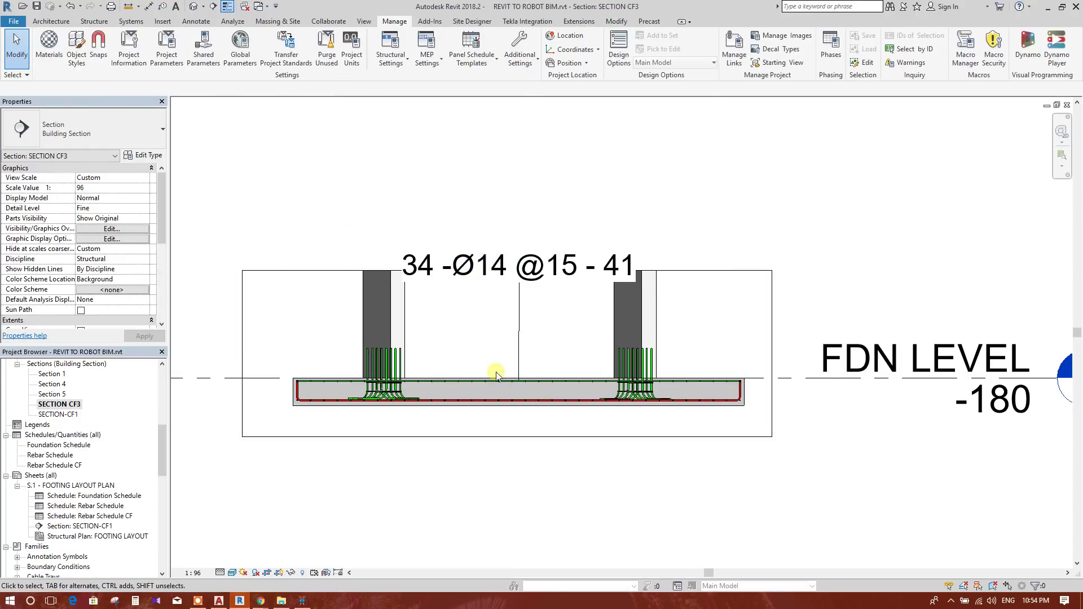
{"action": "scroll", "coordinate": [497, 376], "scroll_direction": "down", "scroll_amount": 2}
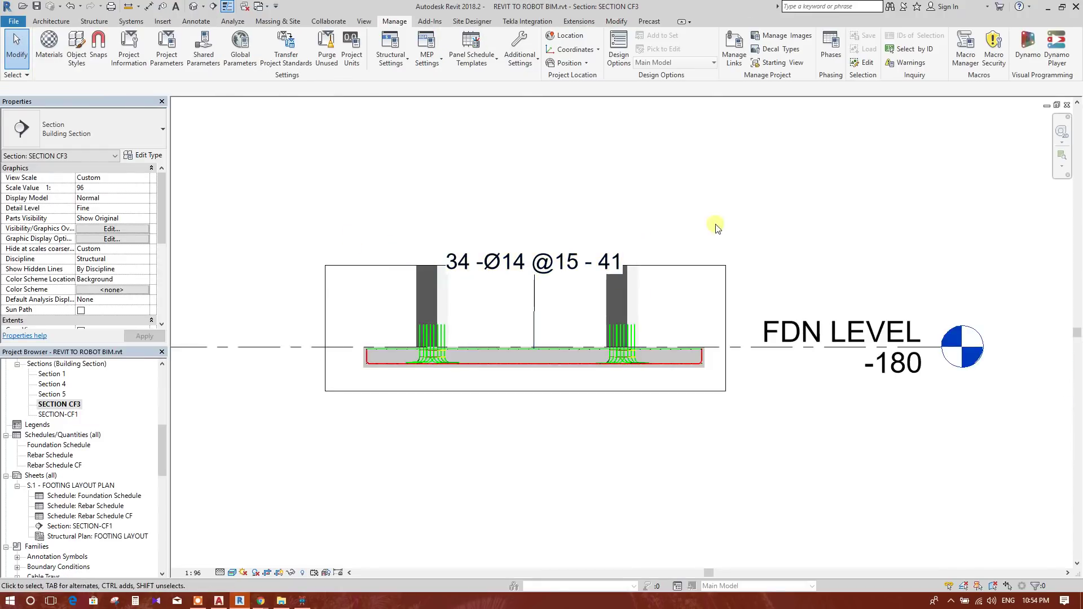
{"action": "left_click", "coordinate": [510, 285]}
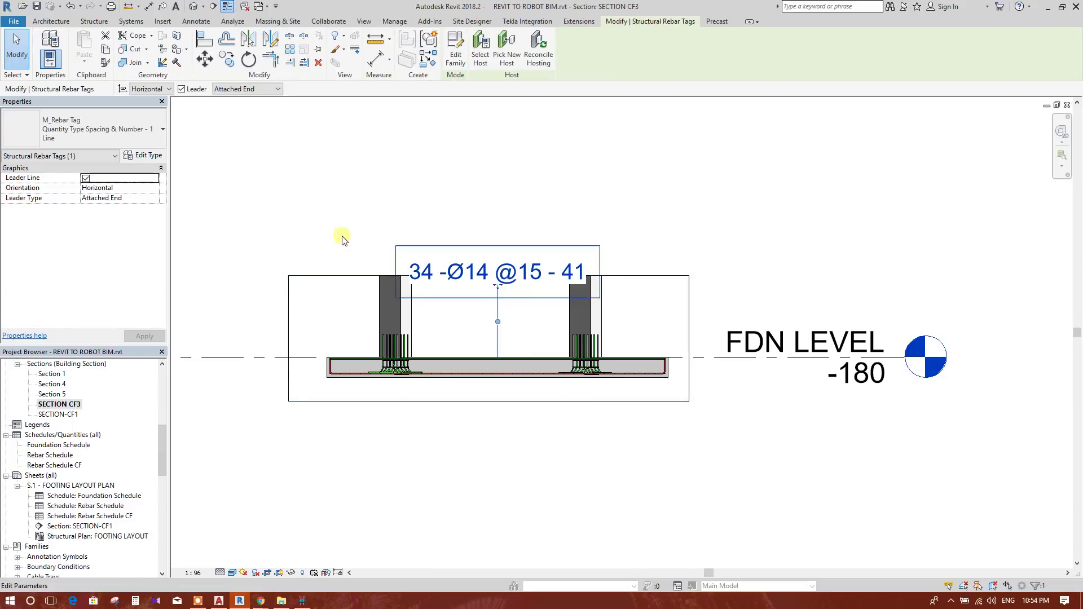
{"action": "left_click", "coordinate": [135, 133]}
{"action": "left_click", "coordinate": [101, 210]}
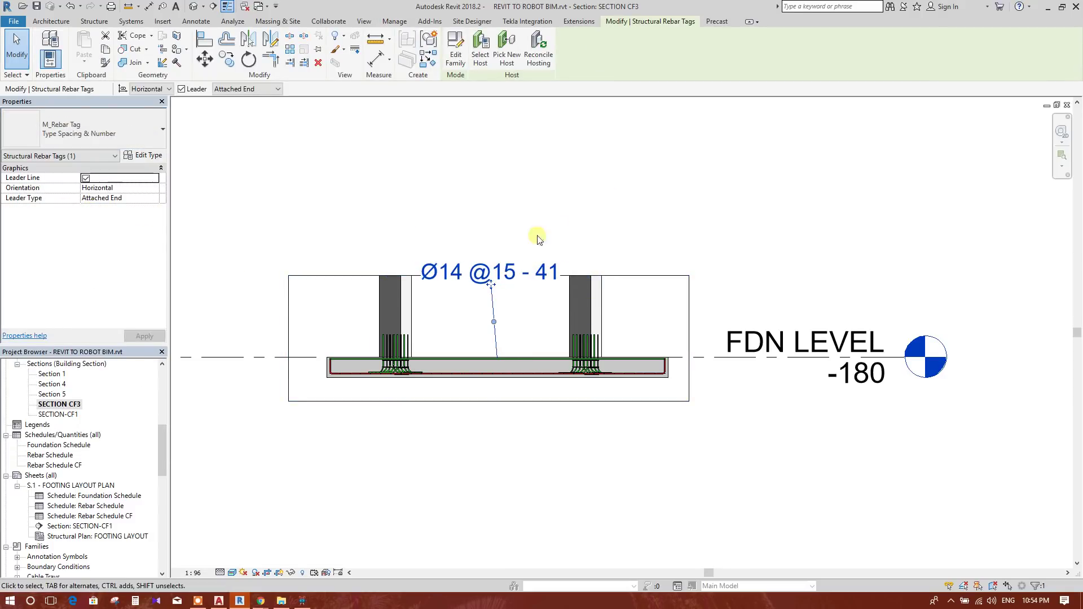
{"action": "double_click", "coordinate": [500, 276]}
{"action": "left_click", "coordinate": [629, 375]}
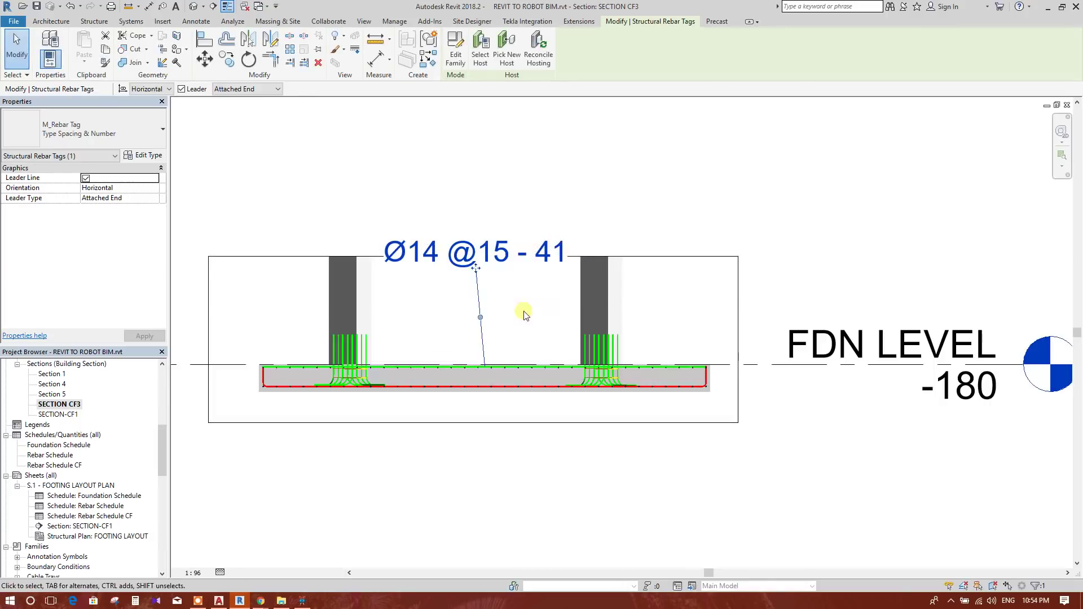
{"action": "left_click_drag", "start_coordinate": [483, 278], "coordinate": [484, 329]}
{"action": "scroll", "coordinate": [531, 342], "scroll_direction": "up", "scroll_amount": 1}
- Tag the red bottom rebar set with Tag by Category, creating a Ø16 - 39 tag
{"action": "left_click", "coordinate": [577, 497]}
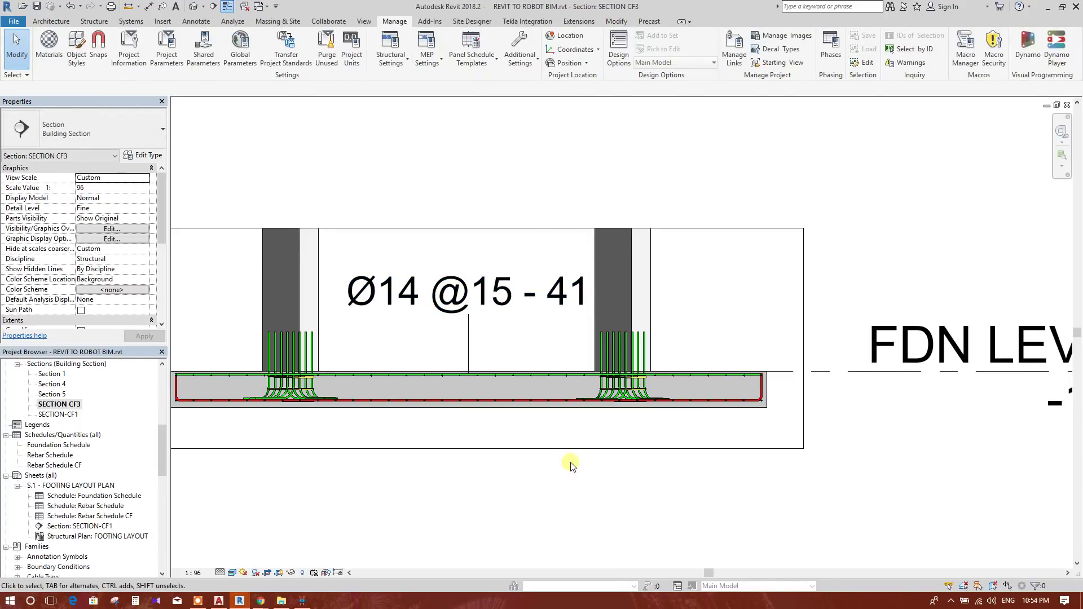
{"action": "scroll", "coordinate": [564, 464], "scroll_direction": "down", "scroll_amount": 3}
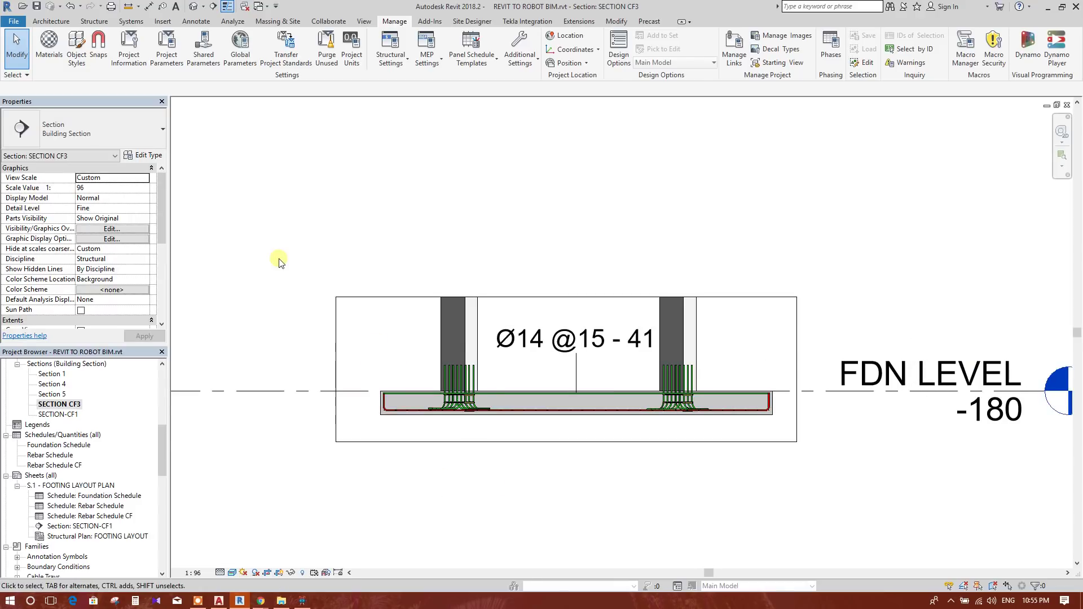
{"action": "left_click", "coordinate": [94, 21]}
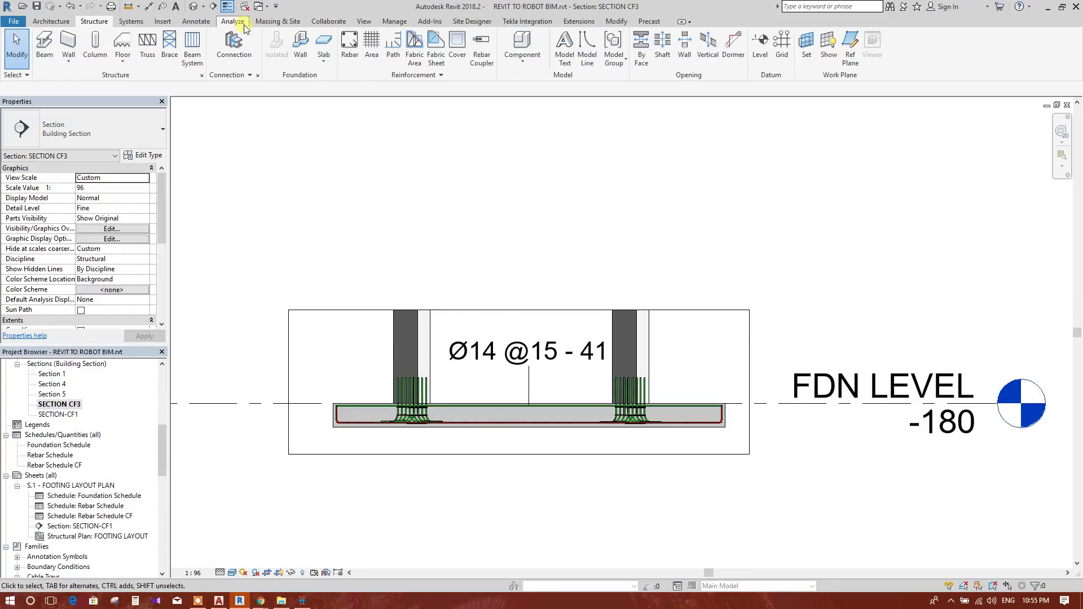
{"action": "left_click", "coordinate": [200, 22]}
{"action": "left_click", "coordinate": [562, 53]}
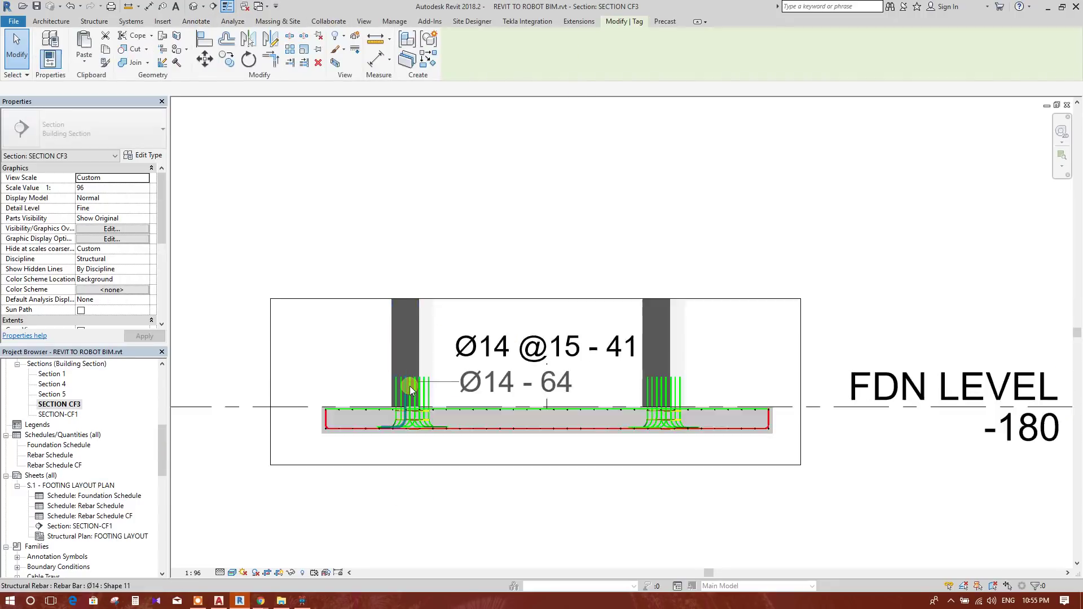
{"action": "scroll", "coordinate": [412, 389], "scroll_direction": "up", "scroll_amount": 3}
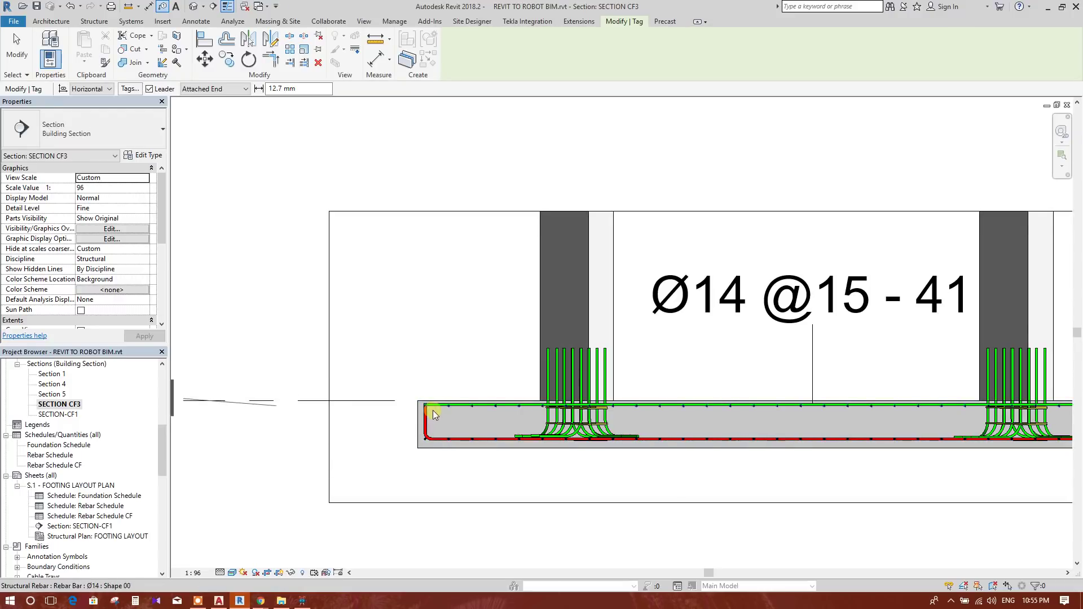
{"action": "left_click", "coordinate": [666, 393]}
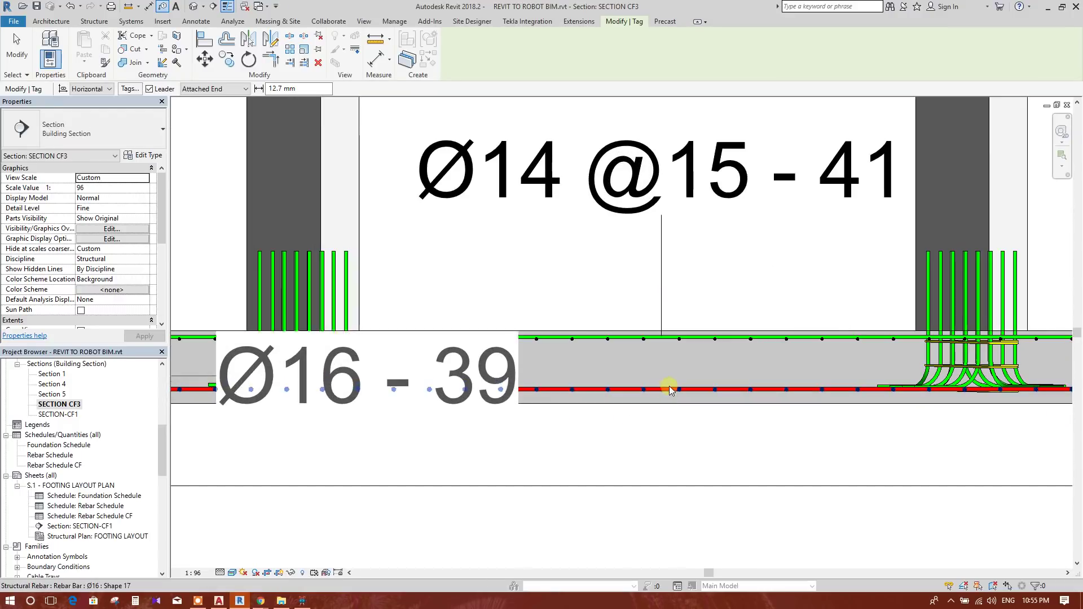
{"action": "key", "text": "Escape"}
- Give the Ø16 - 39 tag a Free End leader, place it below the footing, leader vertical to the bar
{"action": "left_click", "coordinate": [619, 401]}
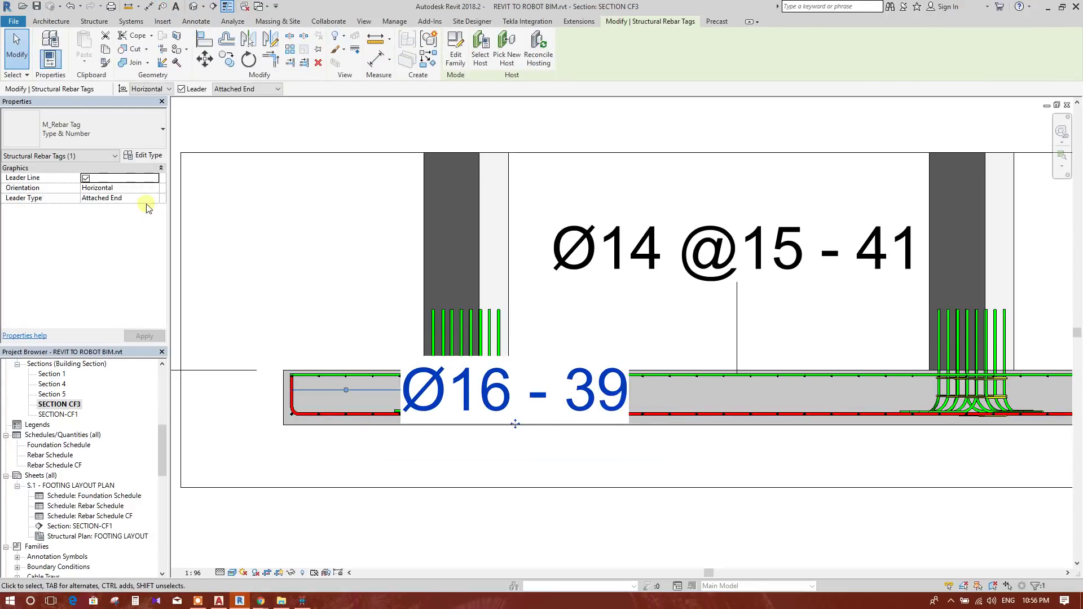
{"action": "left_click", "coordinate": [127, 217]}
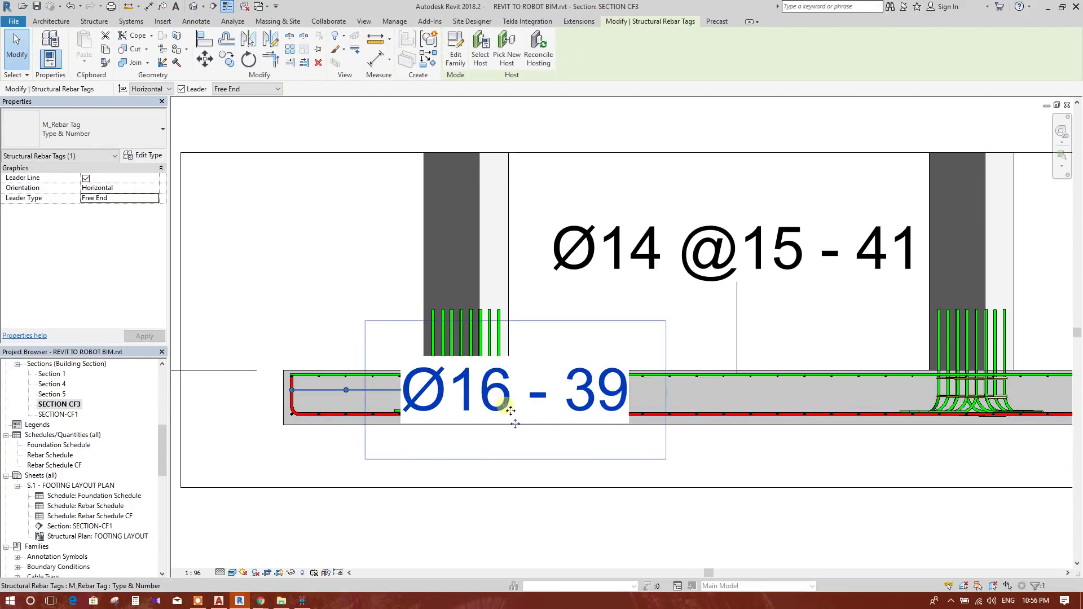
{"action": "left_click_drag", "start_coordinate": [507, 412], "coordinate": [729, 510]}
{"action": "left_click_drag", "start_coordinate": [508, 487], "coordinate": [577, 414]}
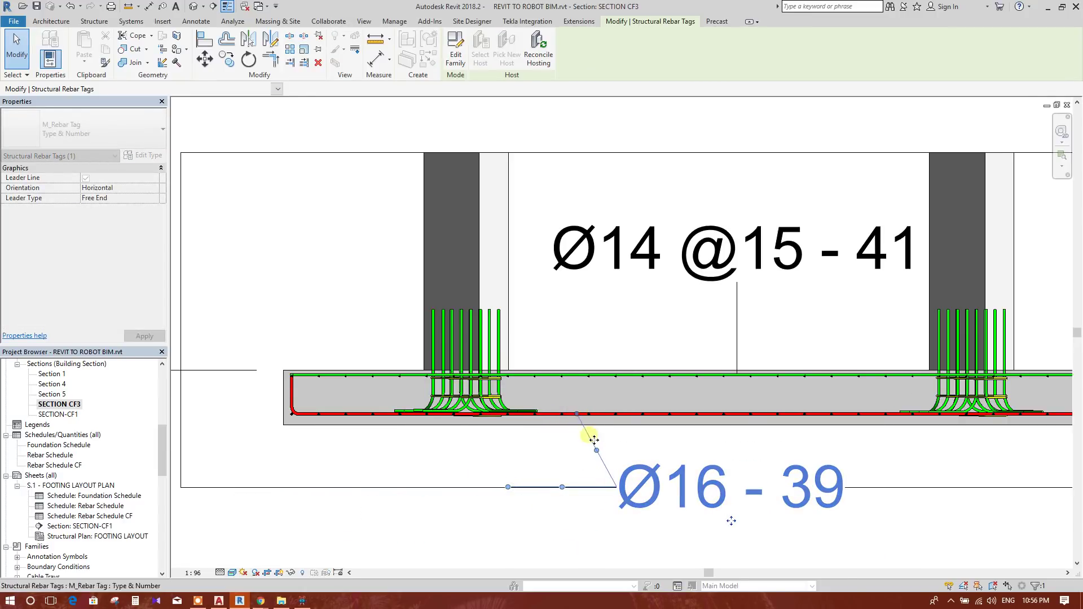
{"action": "left_click_drag", "start_coordinate": [589, 470], "coordinate": [581, 466]}
{"action": "scroll", "coordinate": [479, 440], "scroll_direction": "down", "scroll_amount": 3}
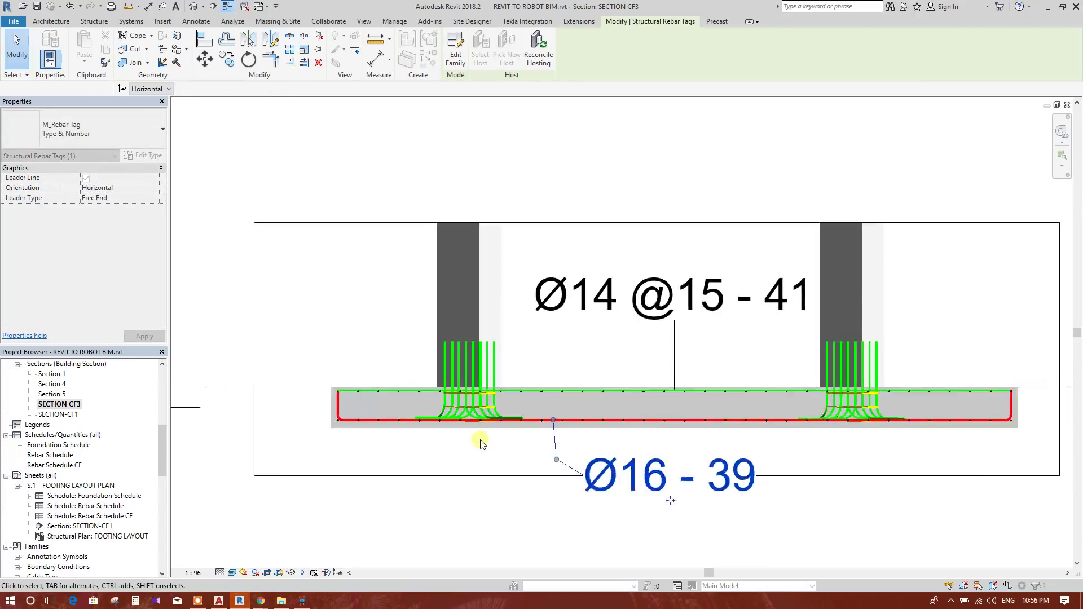
{"action": "left_click", "coordinate": [147, 139]}
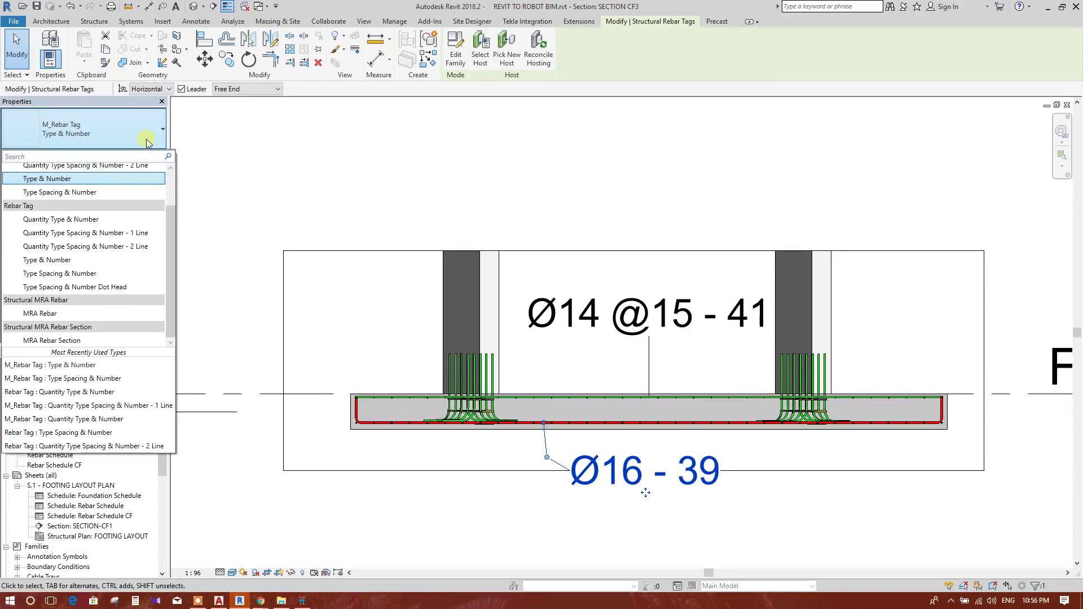
{"action": "left_click", "coordinate": [110, 192]}
{"action": "left_click", "coordinate": [790, 491]}
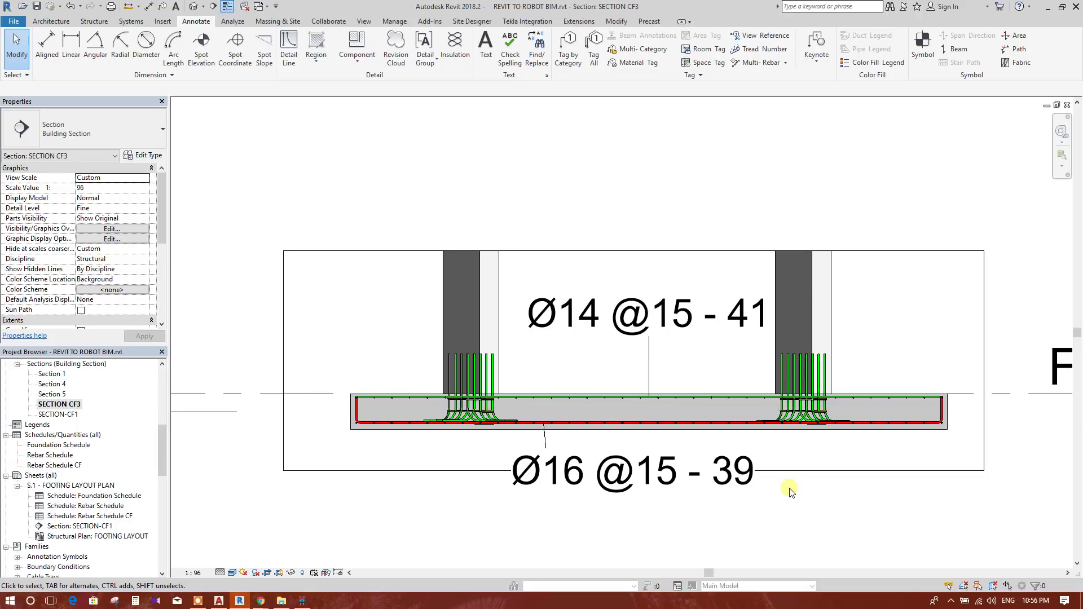
{"action": "middle_click_drag", "start_coordinate": [769, 485], "coordinate": [754, 490]}
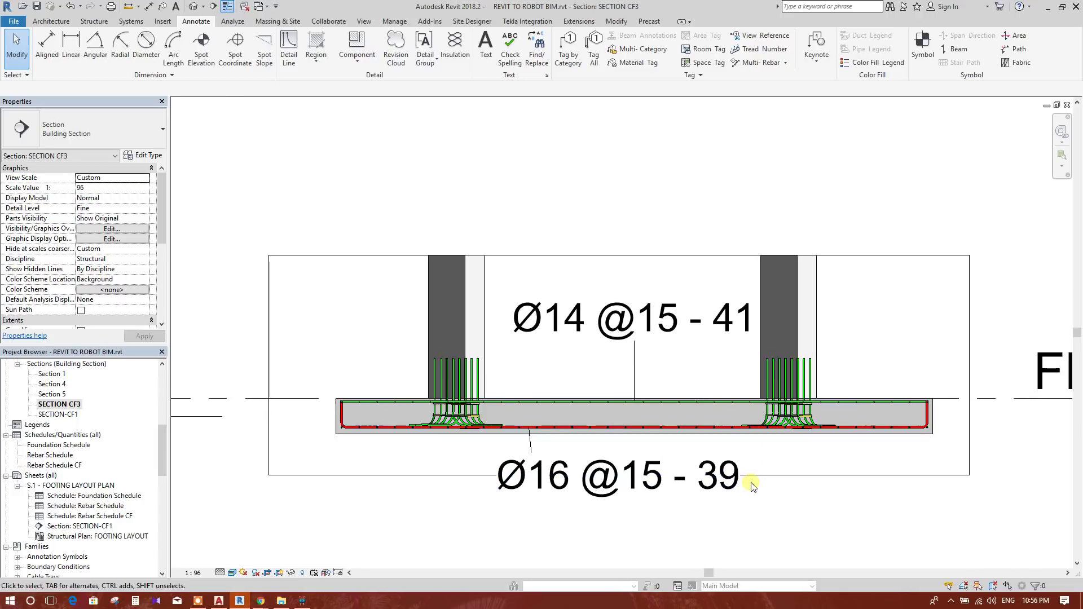
{"action": "scroll", "coordinate": [509, 442], "scroll_direction": "up", "scroll_amount": 1}
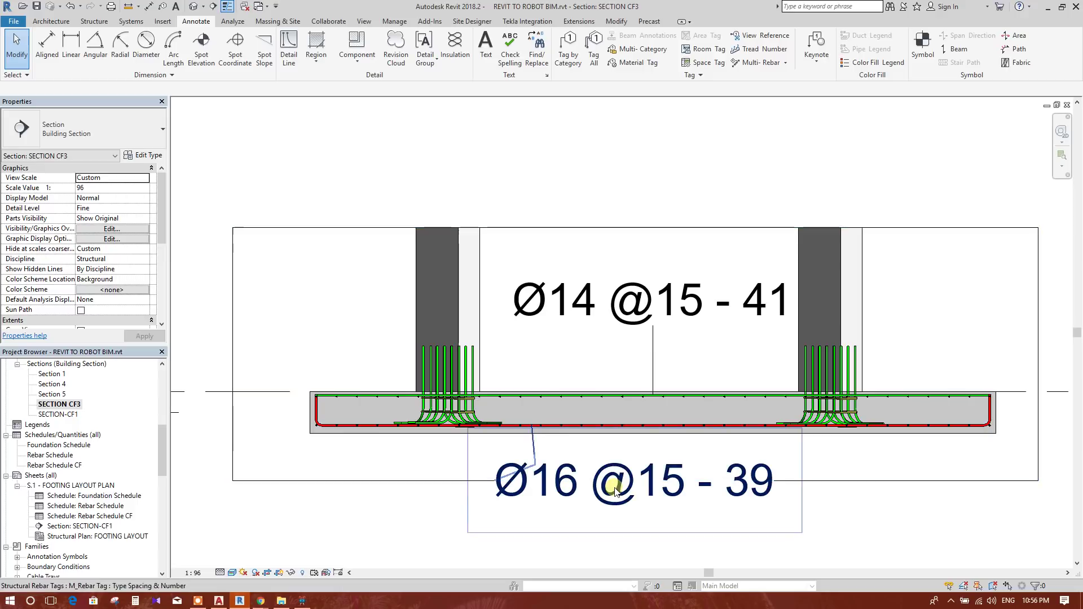
{"action": "left_click", "coordinate": [561, 44]}
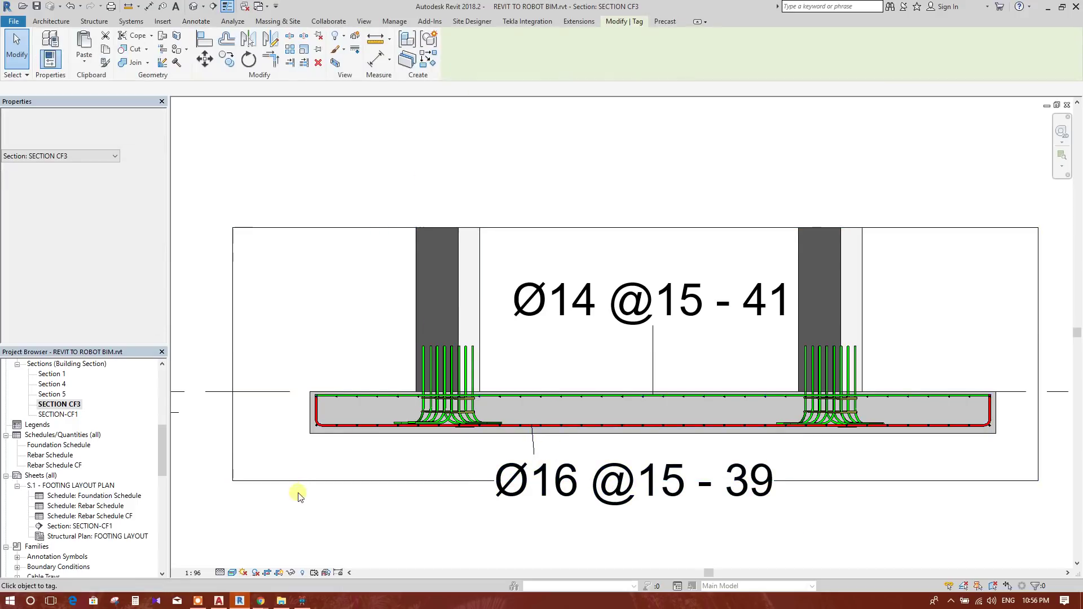
{"action": "scroll", "coordinate": [353, 406], "scroll_direction": "up", "scroll_amount": 3}
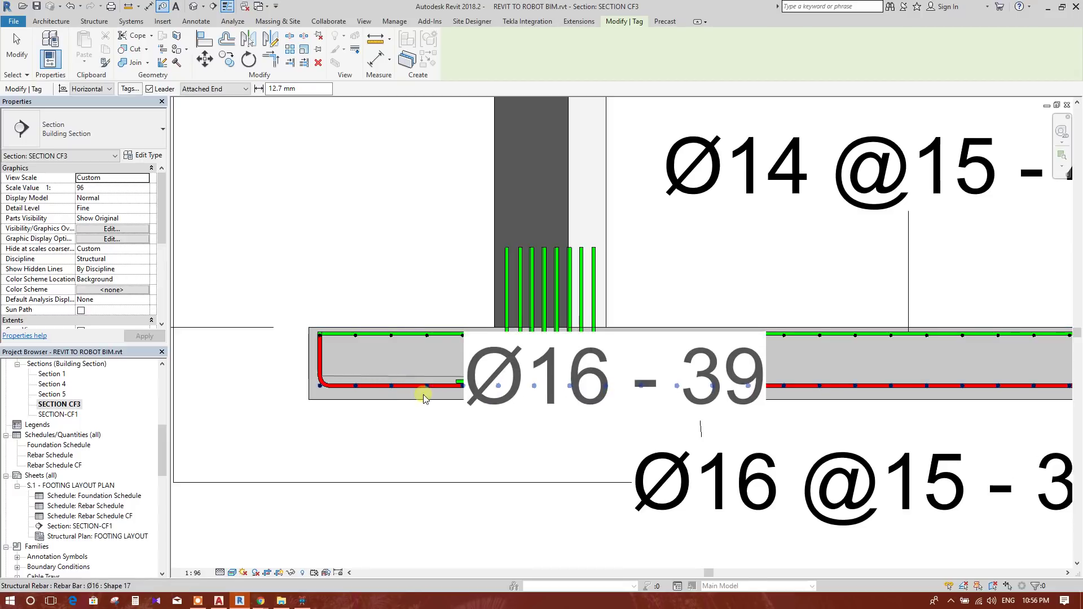
{"action": "scroll", "coordinate": [810, 476], "scroll_direction": "down", "scroll_amount": 2}
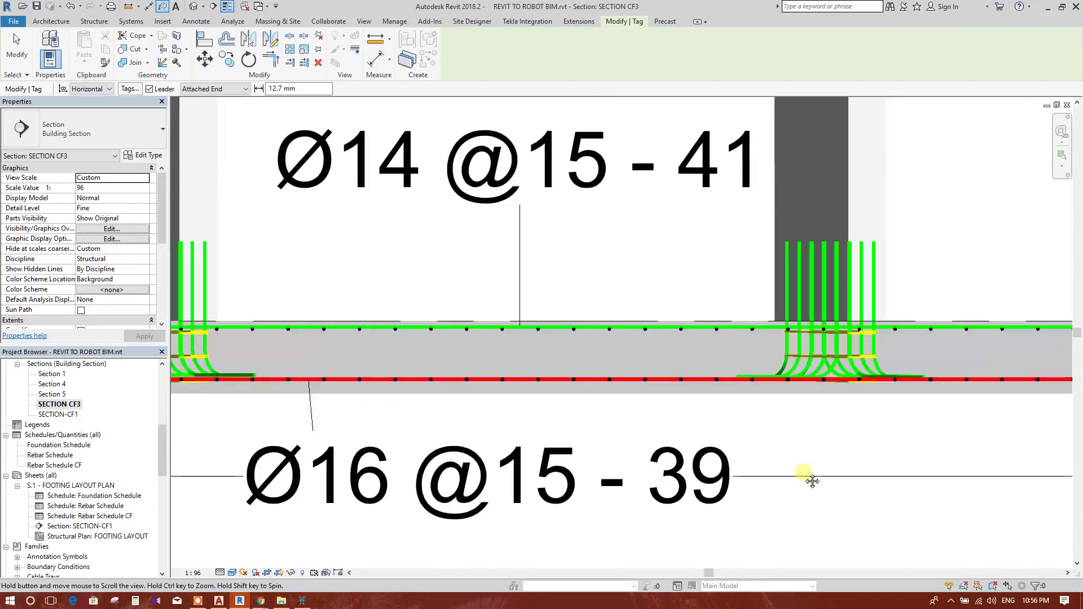
{"action": "scroll", "coordinate": [698, 379], "scroll_direction": "up", "scroll_amount": 2}
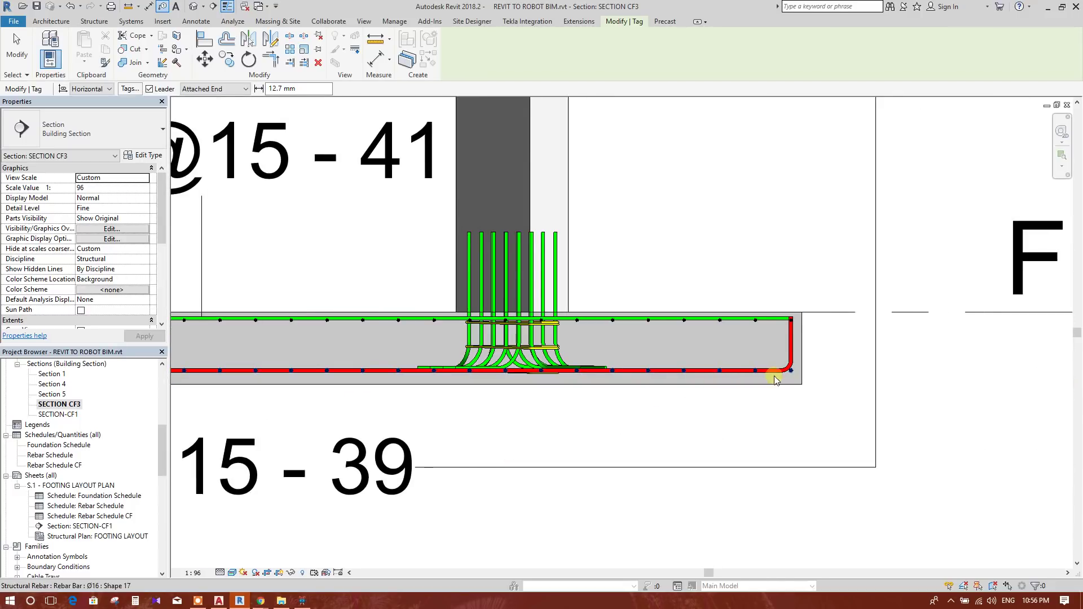
{"action": "scroll", "coordinate": [792, 372], "scroll_direction": "down", "scroll_amount": 1}
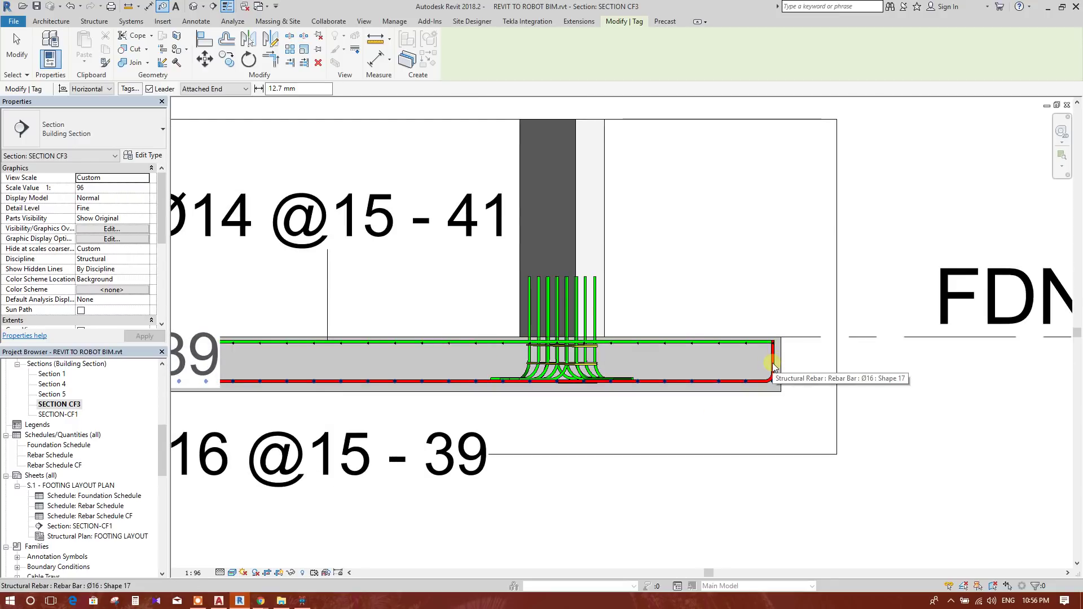
{"action": "scroll", "coordinate": [773, 368], "scroll_direction": "down", "scroll_amount": 1}
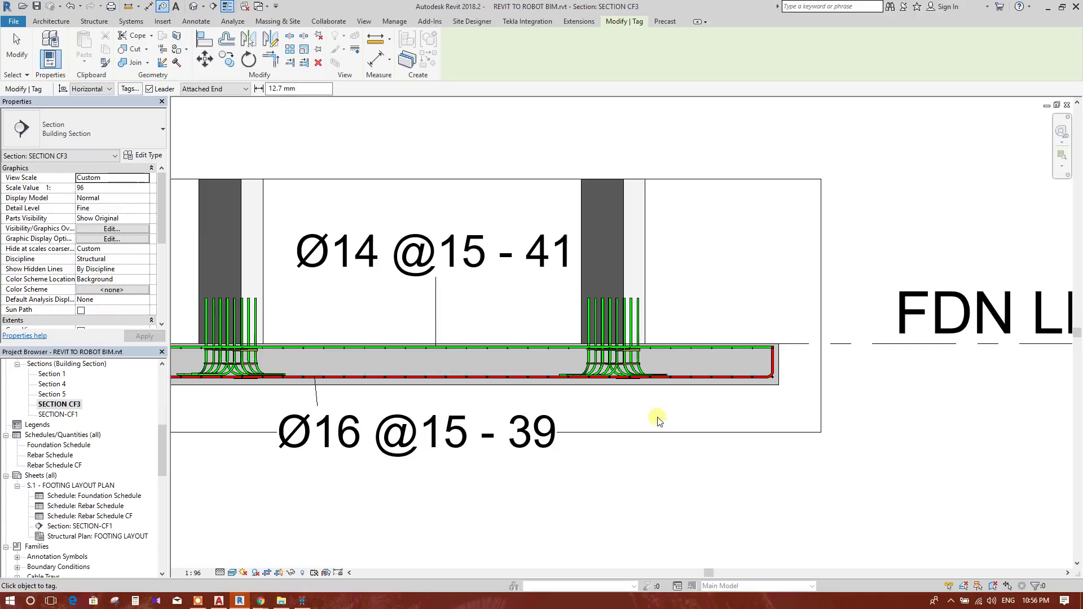
{"action": "key", "text": "Escape"}
{"action": "key", "text": "Escape"}
{"action": "scroll", "coordinate": [378, 359], "scroll_direction": "up", "scroll_amount": 5}
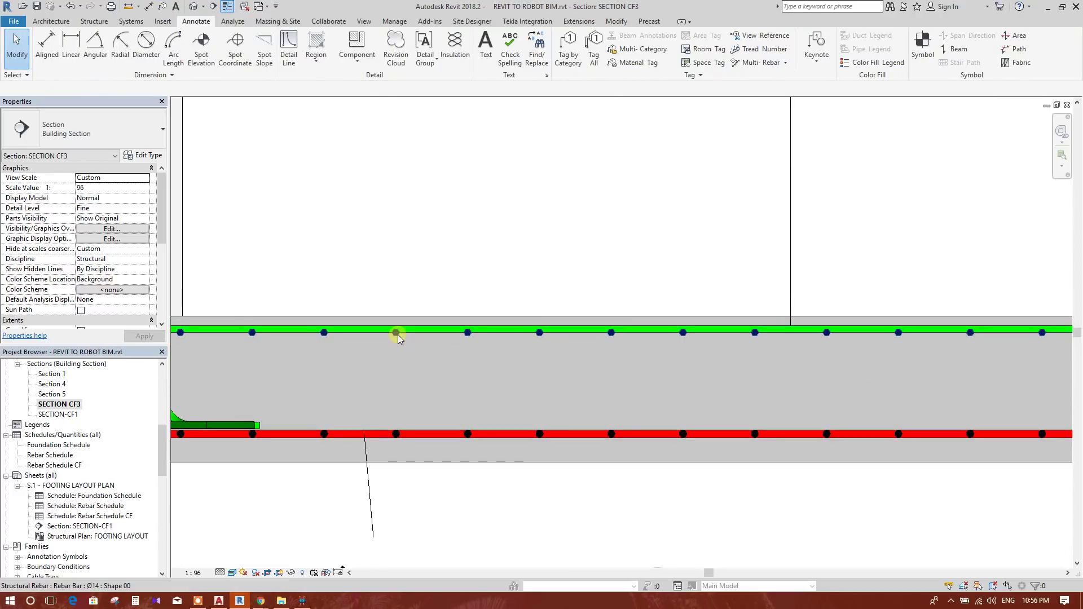
{"action": "left_click", "coordinate": [567, 51]}
{"action": "scroll", "coordinate": [401, 343], "scroll_direction": "up", "scroll_amount": 3}
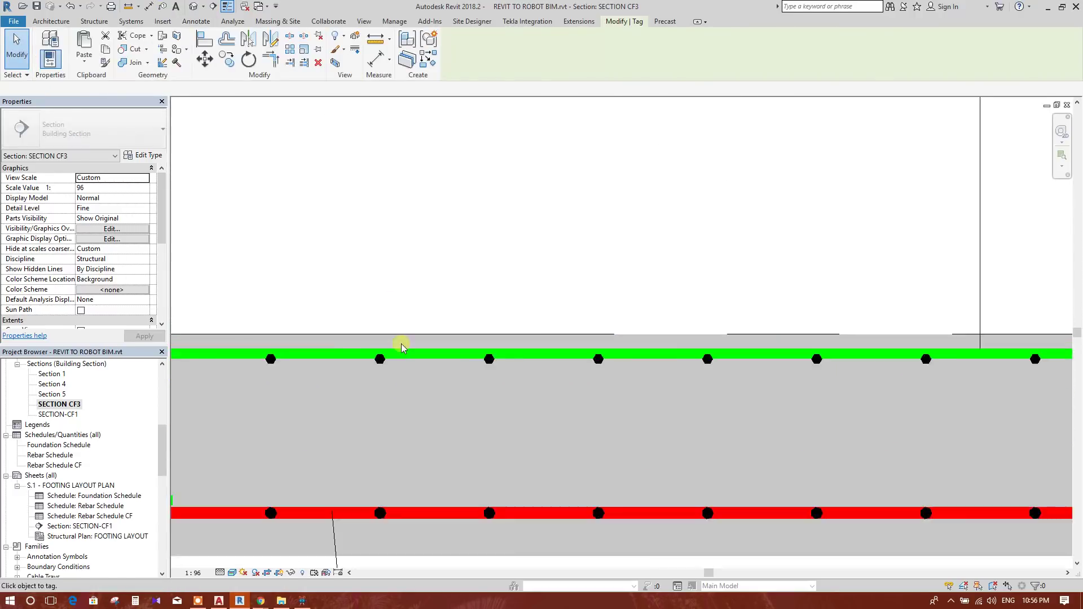
{"action": "left_click", "coordinate": [373, 368]}
{"action": "scroll", "coordinate": [441, 387], "scroll_direction": "down", "scroll_amount": 8}
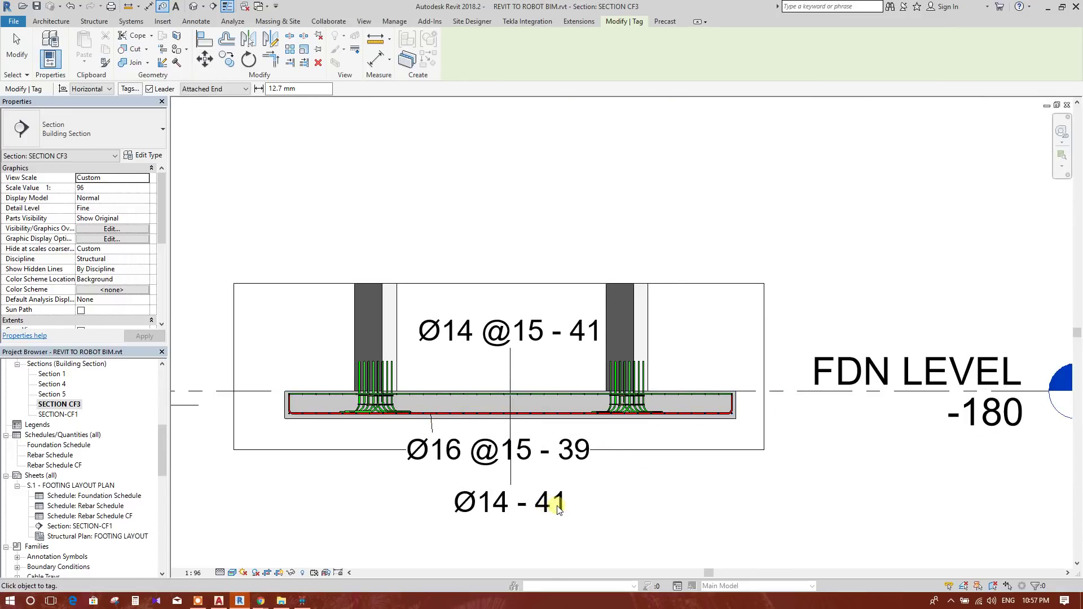
{"action": "key", "text": "Escape"}
{"action": "scroll", "coordinate": [515, 395], "scroll_direction": "up", "scroll_amount": 4}
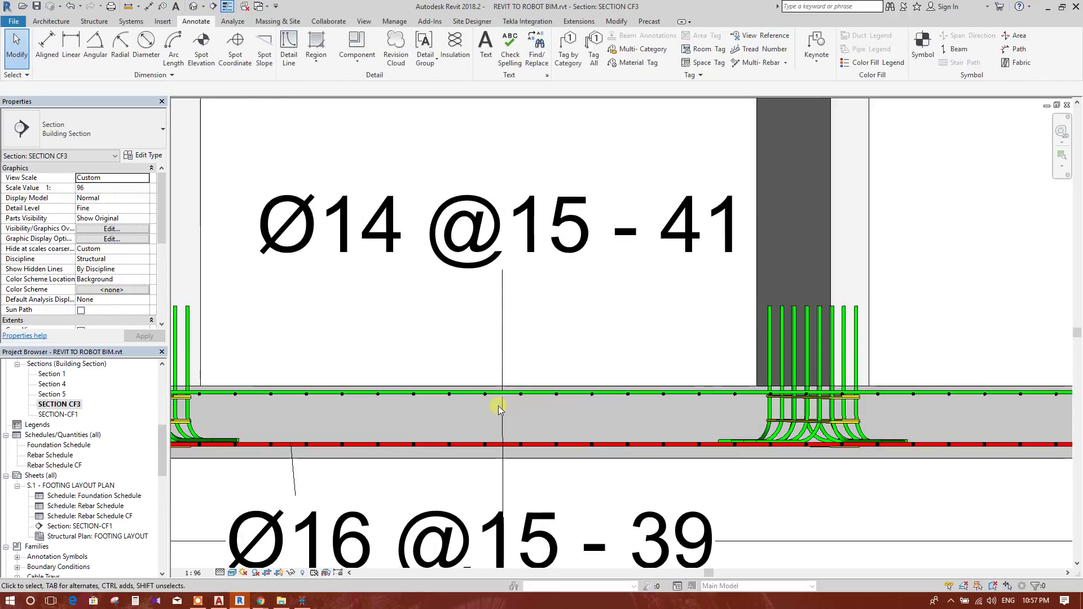
{"action": "scroll", "coordinate": [499, 409], "scroll_direction": "down", "scroll_amount": 3}
{"action": "left_click", "coordinate": [561, 487]}
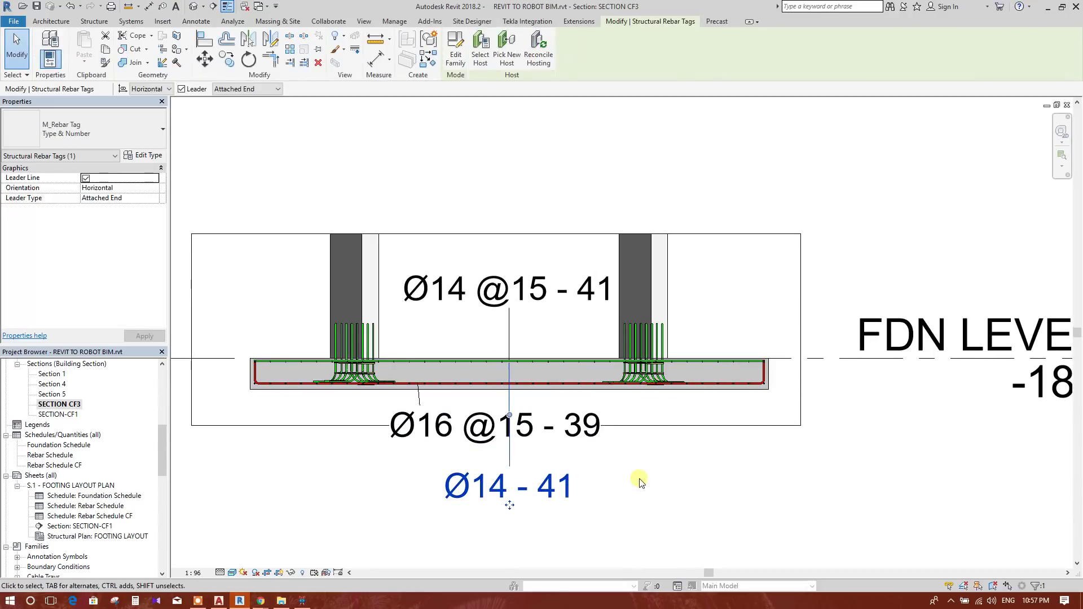
{"action": "key", "text": "Delete"}
{"action": "scroll", "coordinate": [416, 394], "scroll_direction": "up", "scroll_amount": 4}
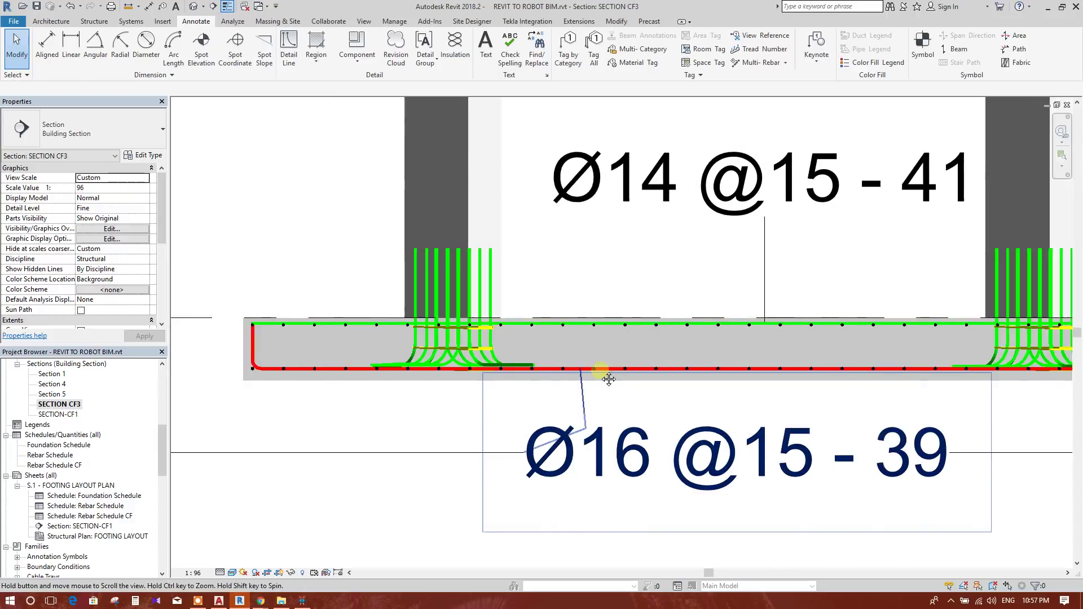
- Pan the section and select the bent rebar at the slab's right end
{"action": "scroll", "coordinate": [288, 332], "scroll_direction": "up", "scroll_amount": 4}
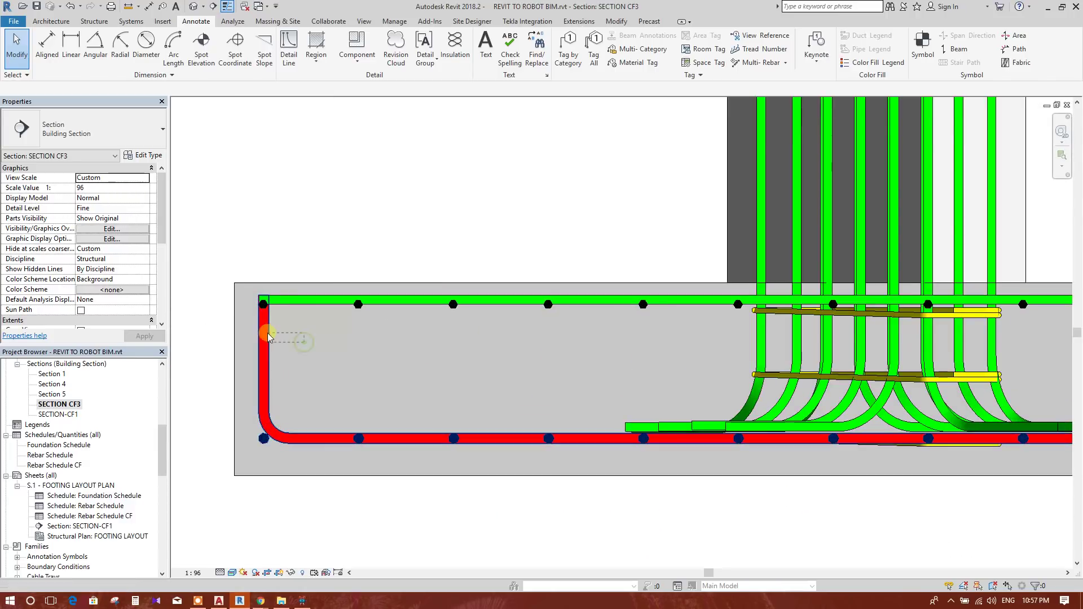
{"action": "left_click", "coordinate": [252, 334]}
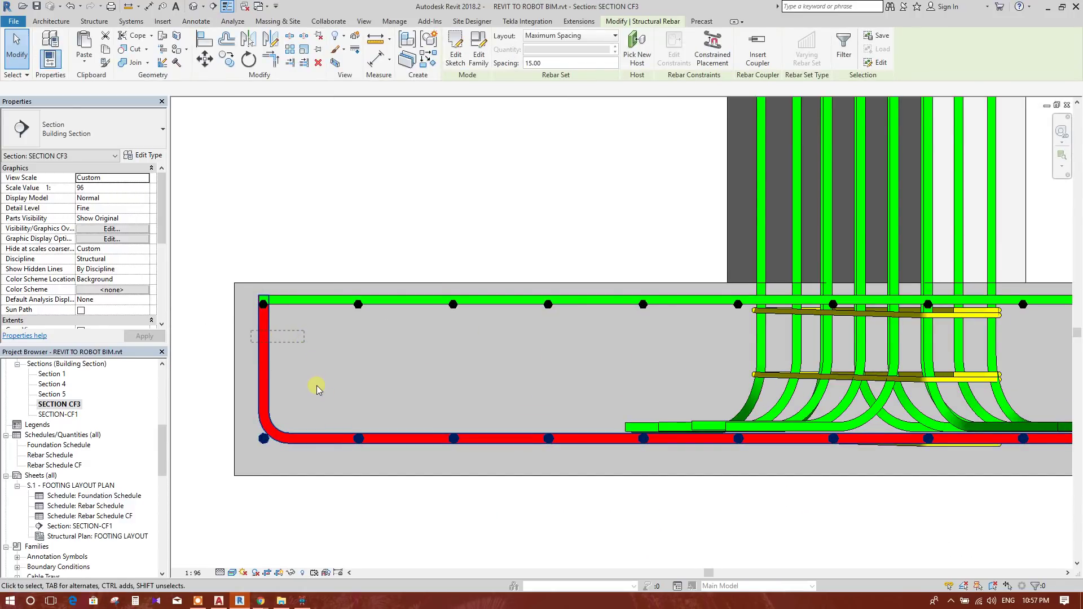
{"action": "scroll", "coordinate": [317, 385], "scroll_direction": "down", "scroll_amount": 6}
{"action": "middle_click_drag", "start_coordinate": [852, 429], "coordinate": [750, 440]}
{"action": "scroll", "coordinate": [742, 430], "scroll_direction": "up", "scroll_amount": 5}
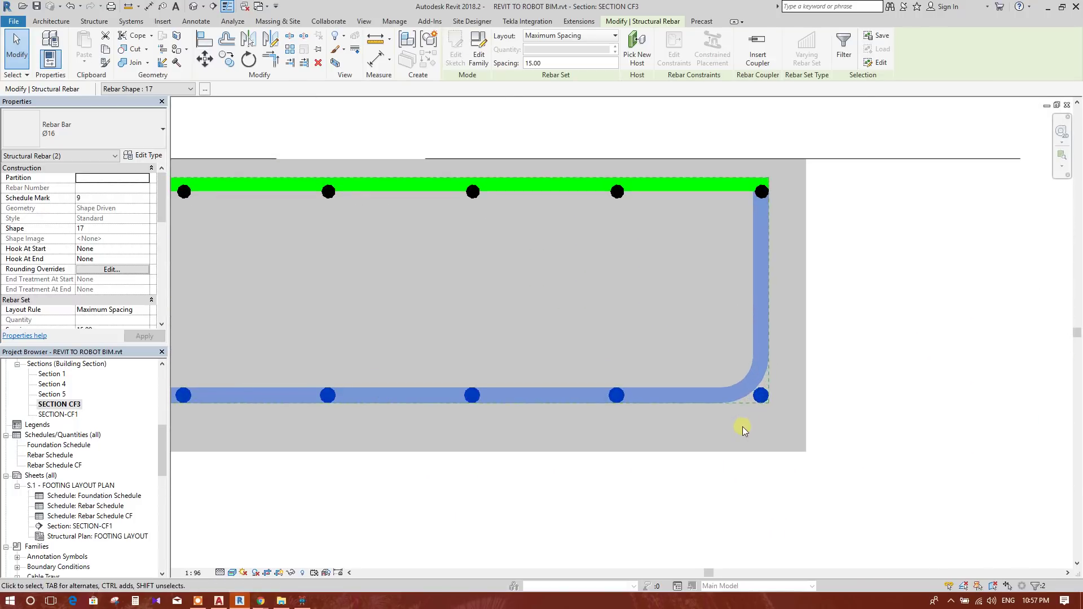
{"action": "left_click", "coordinate": [850, 434]}
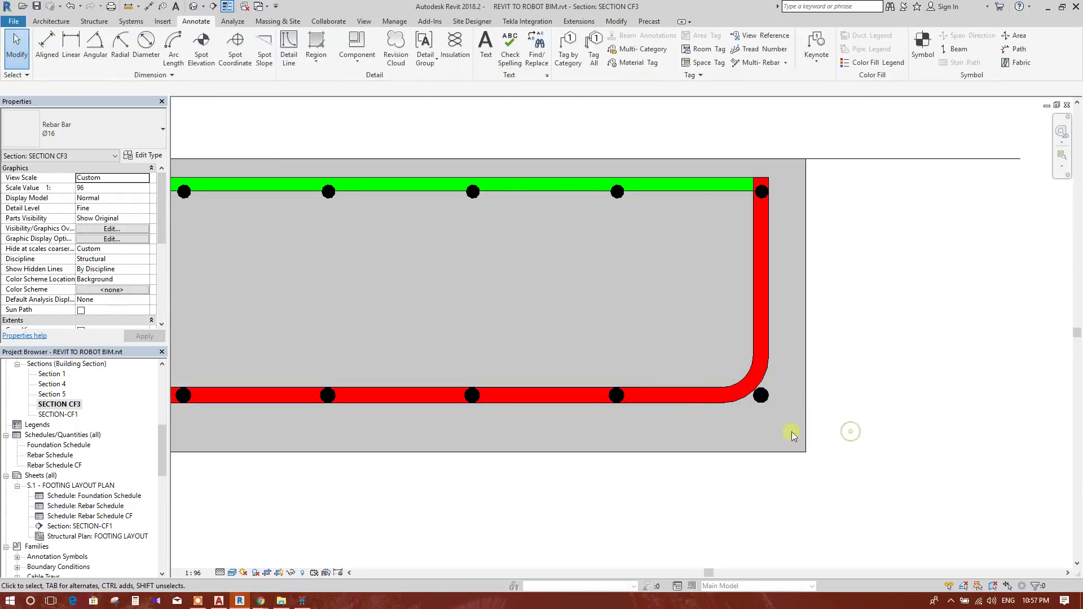
{"action": "left_click", "coordinate": [752, 221]}
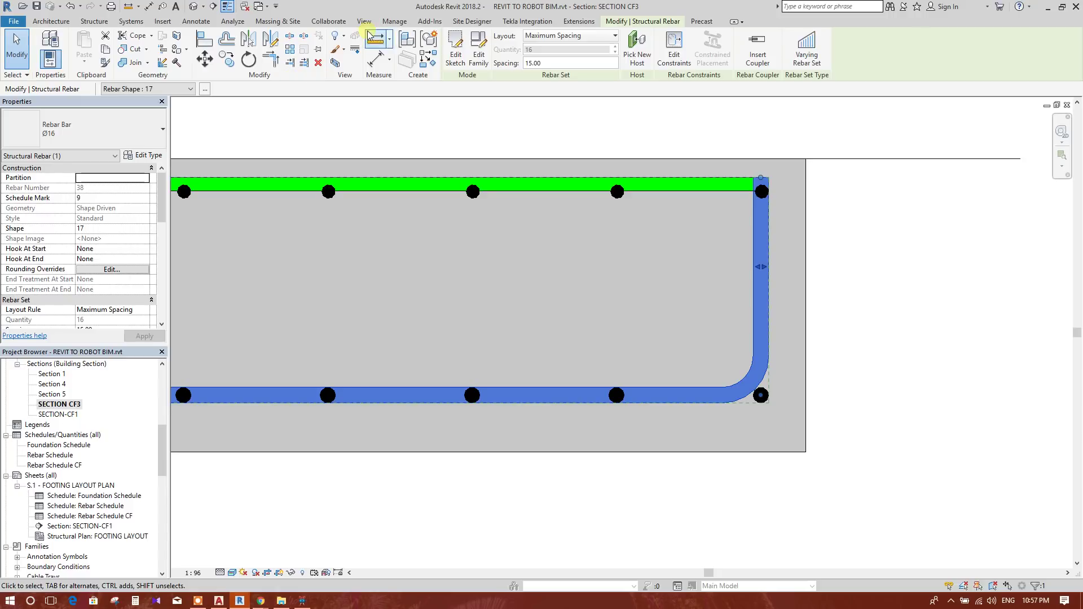
- Tag the right-end bar's vertical leg with Tag by Category, giving a Ø16 - 38 tag
{"action": "left_click", "coordinate": [196, 21]}
{"action": "left_click", "coordinate": [568, 48]}
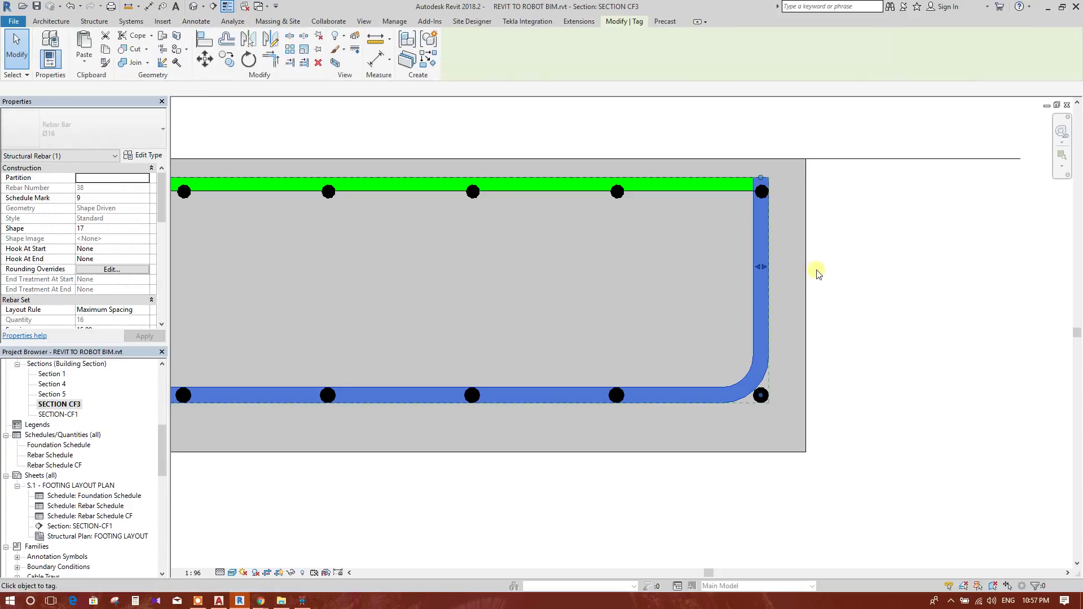
{"action": "left_click", "coordinate": [770, 304]}
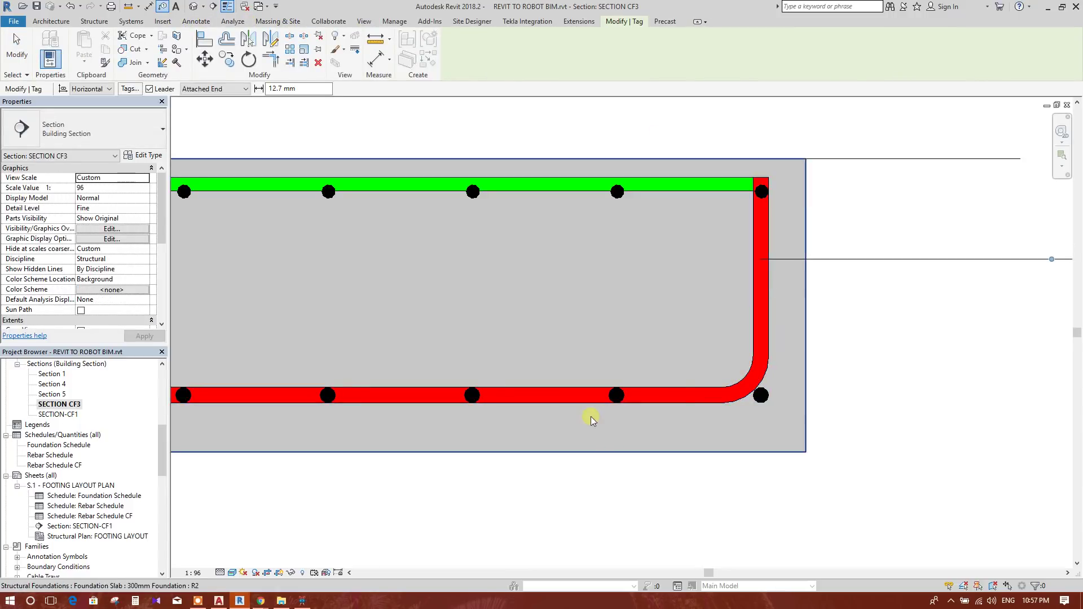
{"action": "scroll", "coordinate": [509, 357], "scroll_direction": "down", "scroll_amount": 2}
{"action": "scroll", "coordinate": [509, 357], "scroll_direction": "down", "scroll_amount": 5}
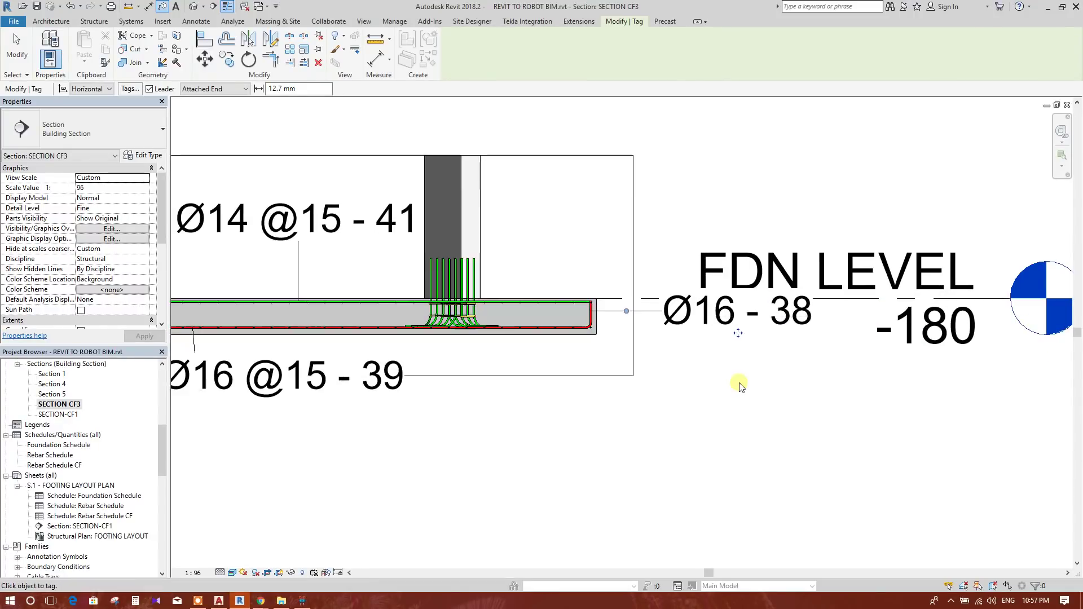
{"action": "scroll", "coordinate": [686, 376], "scroll_direction": "up", "scroll_amount": 3}
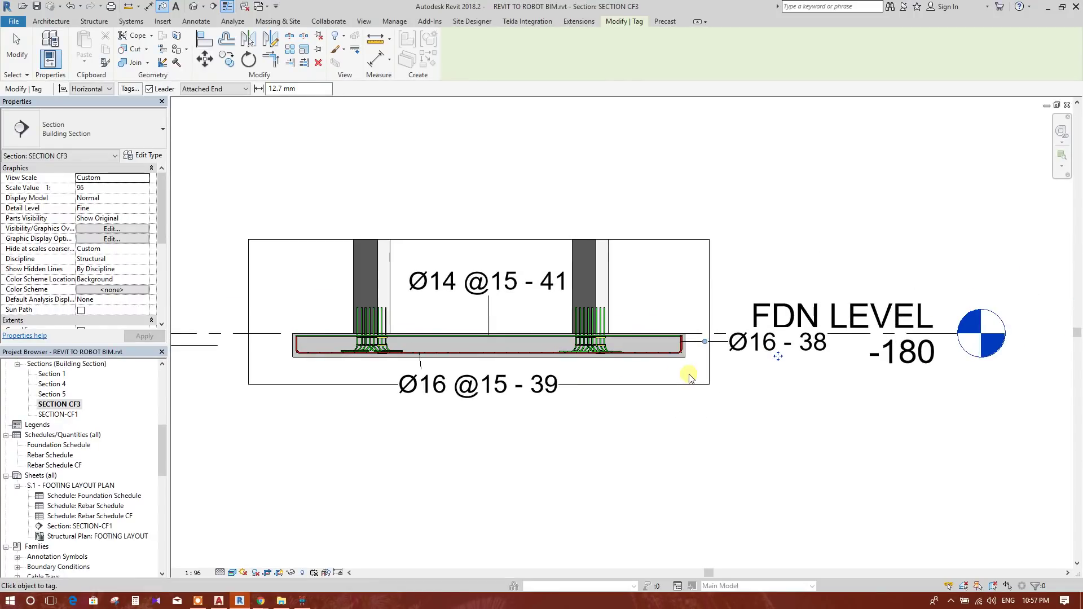
{"action": "scroll", "coordinate": [744, 349], "scroll_direction": "up", "scroll_amount": 1}
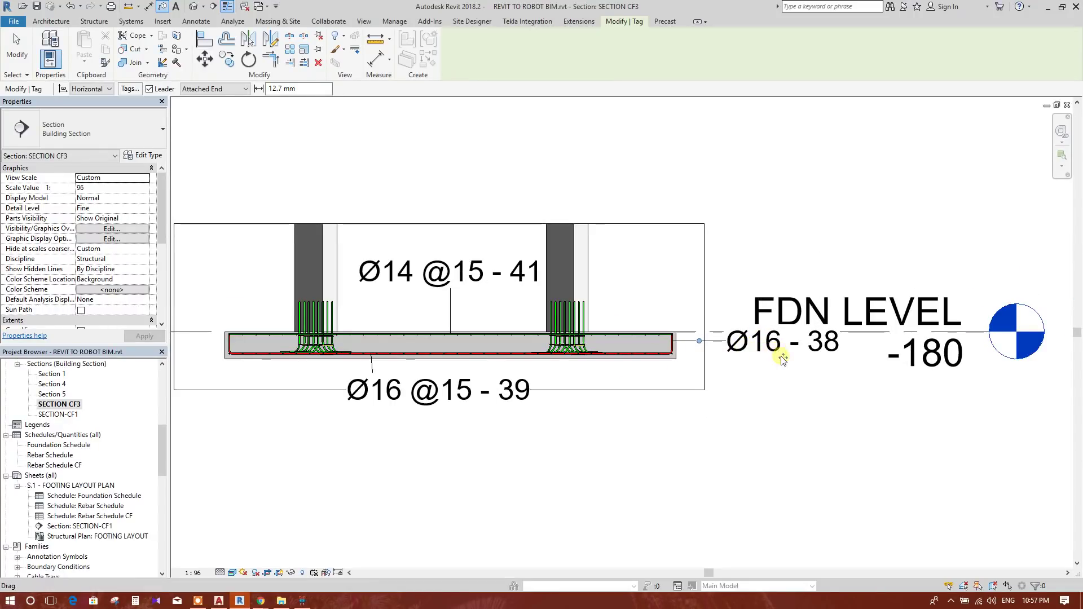
- Move the Ø16 - 38 tag below the slab and delete the extra rebar tag
{"action": "left_click_drag", "start_coordinate": [783, 359], "coordinate": [669, 449]}
{"action": "scroll", "coordinate": [365, 383], "scroll_direction": "up", "scroll_amount": 1}
{"action": "scroll", "coordinate": [365, 384], "scroll_direction": "up", "scroll_amount": 5}
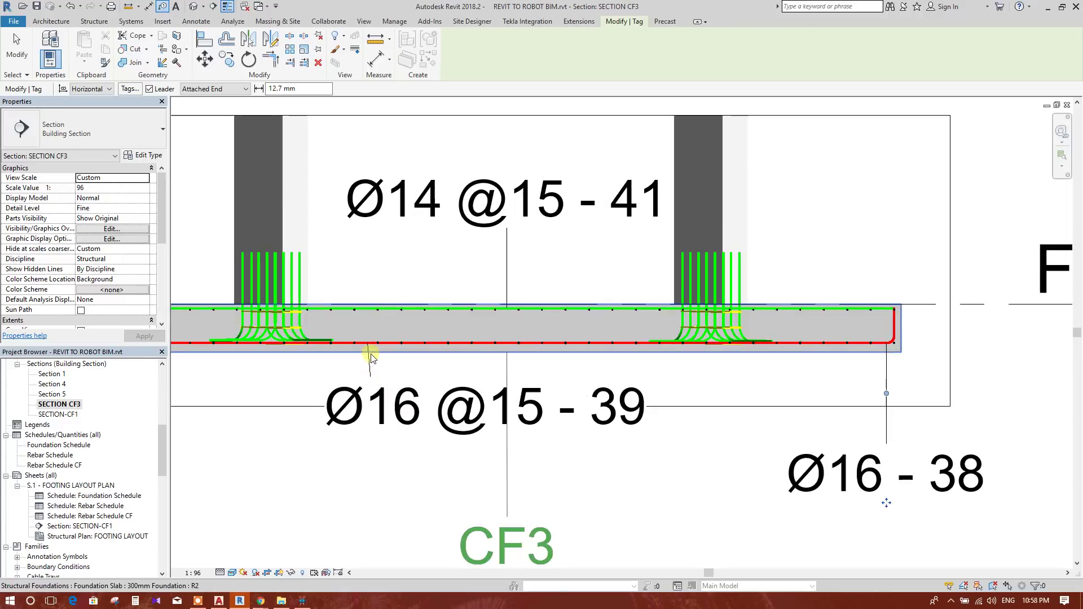
{"action": "key", "text": "Delete"}
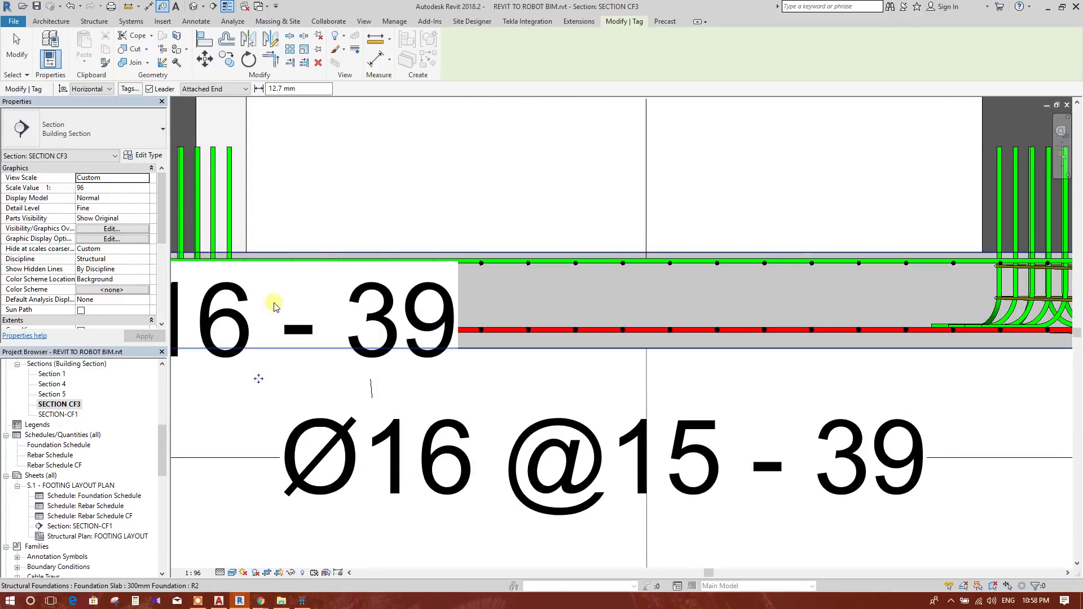
{"action": "left_click", "coordinate": [375, 388]}
{"action": "left_click_drag", "start_coordinate": [377, 388], "coordinate": [392, 339]}
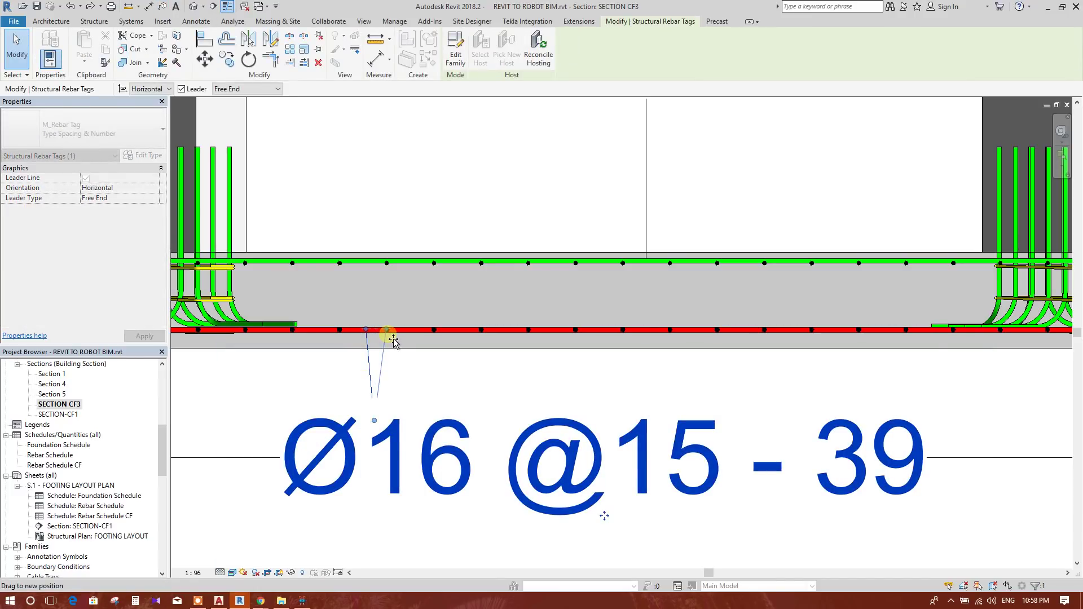
{"action": "left_click_drag", "start_coordinate": [393, 341], "coordinate": [389, 337]}
{"action": "left_click", "coordinate": [150, 133]}
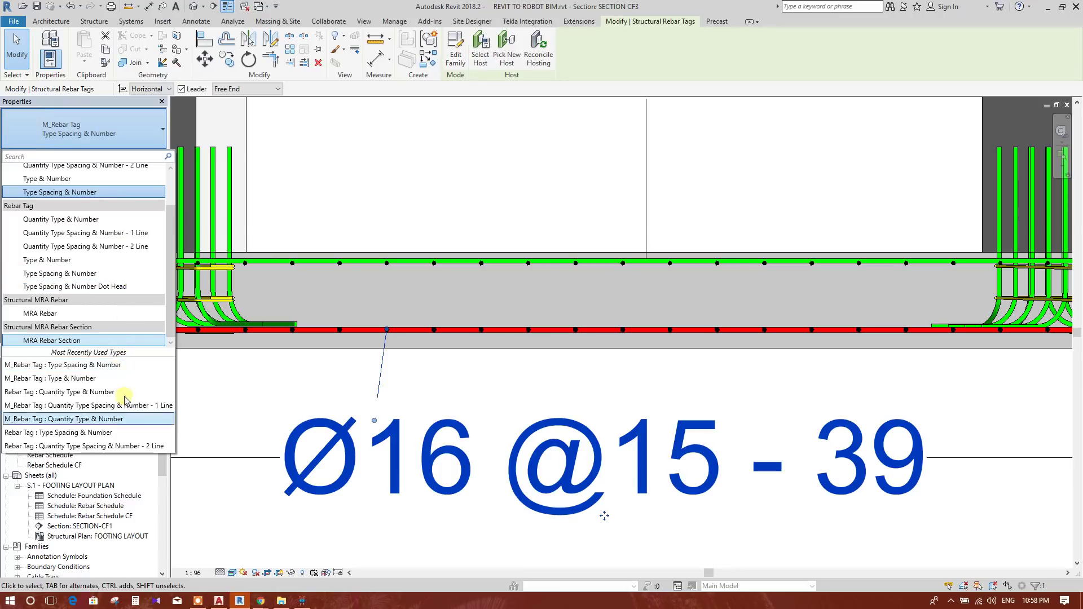
{"action": "scroll", "coordinate": [121, 293], "scroll_direction": "up", "scroll_amount": 2}
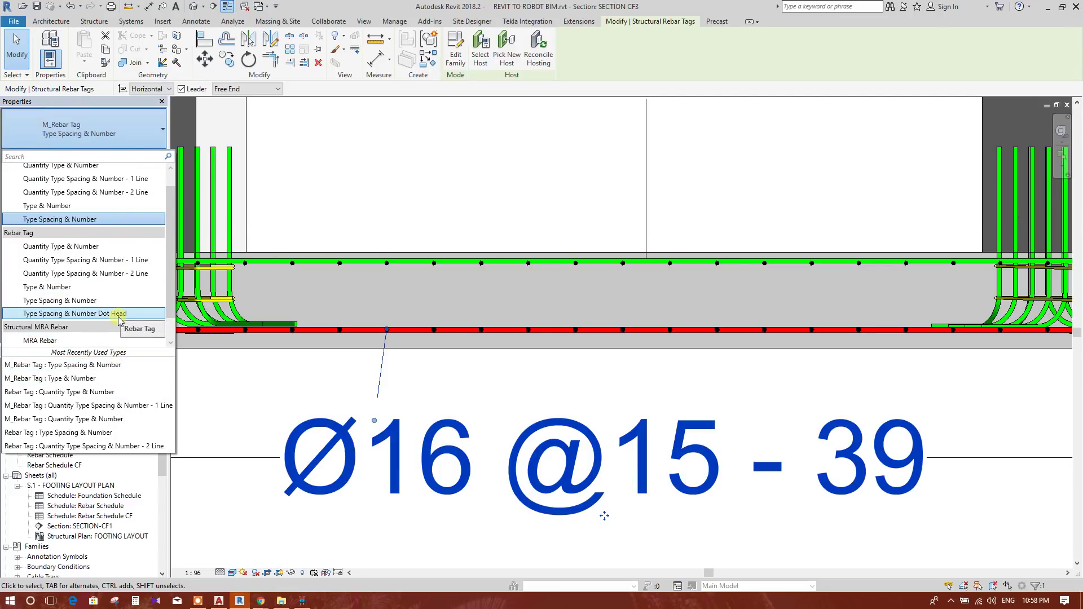
{"action": "scroll", "coordinate": [121, 316], "scroll_direction": "down", "scroll_amount": 2}
{"action": "scroll", "coordinate": [123, 285], "scroll_direction": "up", "scroll_amount": 3}
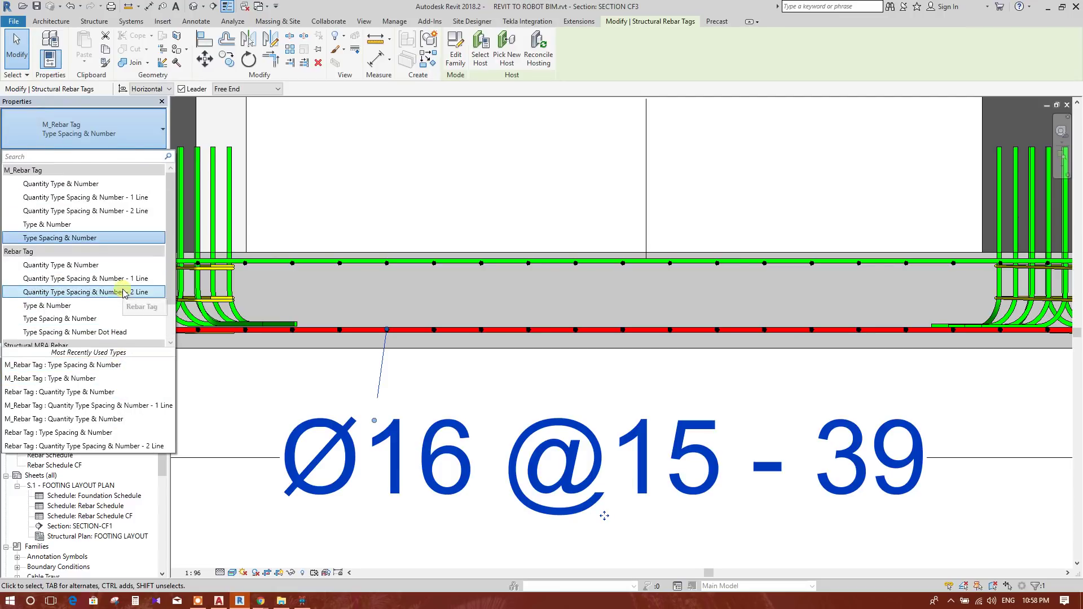
{"action": "left_click", "coordinate": [126, 237]}
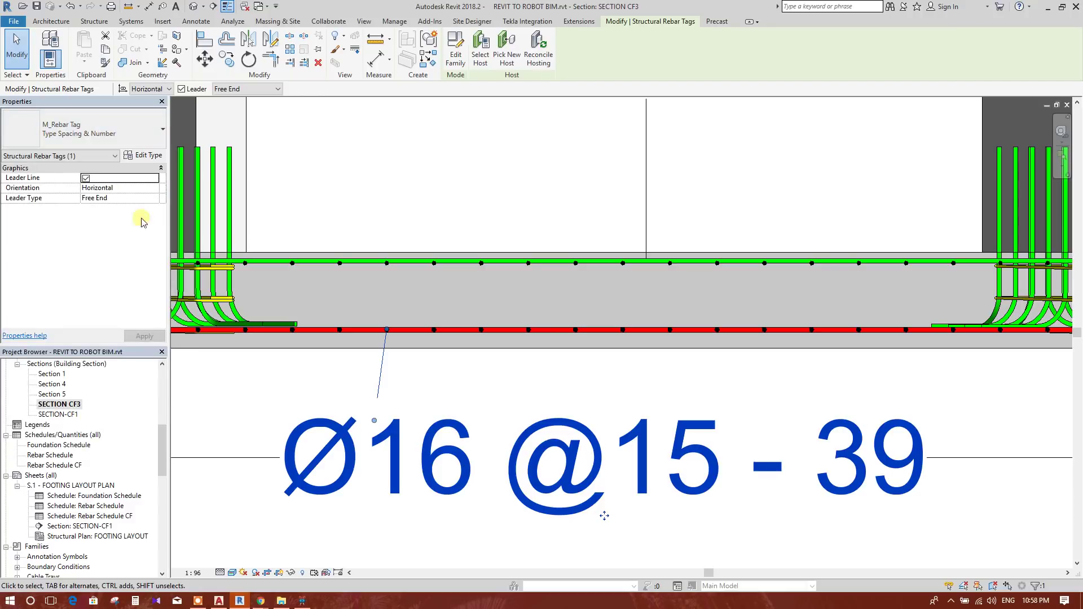
- Duplicate the tag type as Type Spacing & Number Dot Head with an Open Dot 1/16" arrowhead
{"action": "left_click", "coordinate": [148, 156]}
{"action": "left_click", "coordinate": [617, 136]}
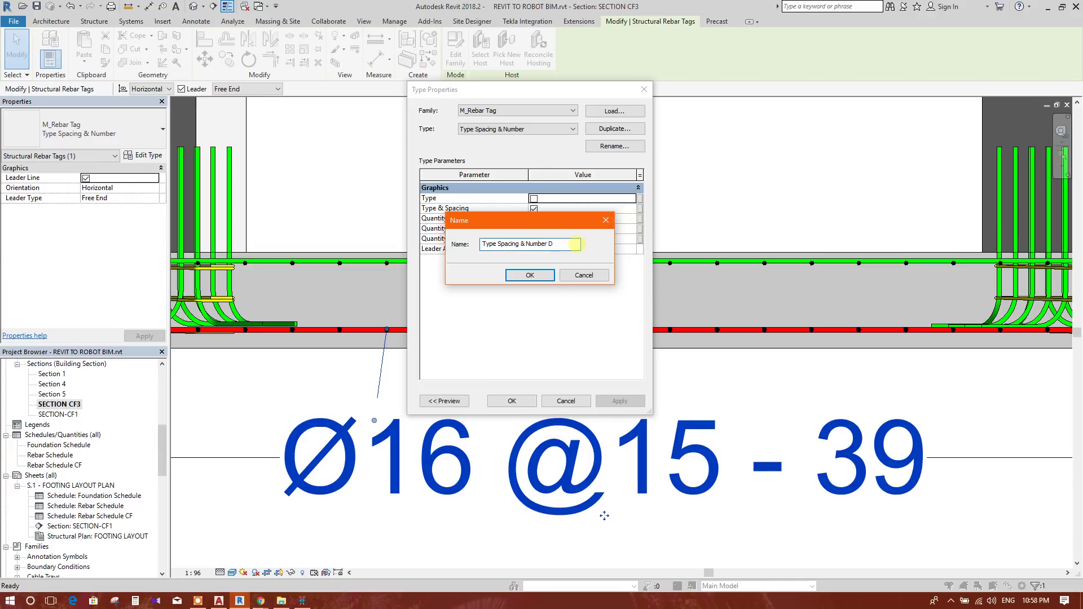
{"action": "left_click", "coordinate": [542, 275]}
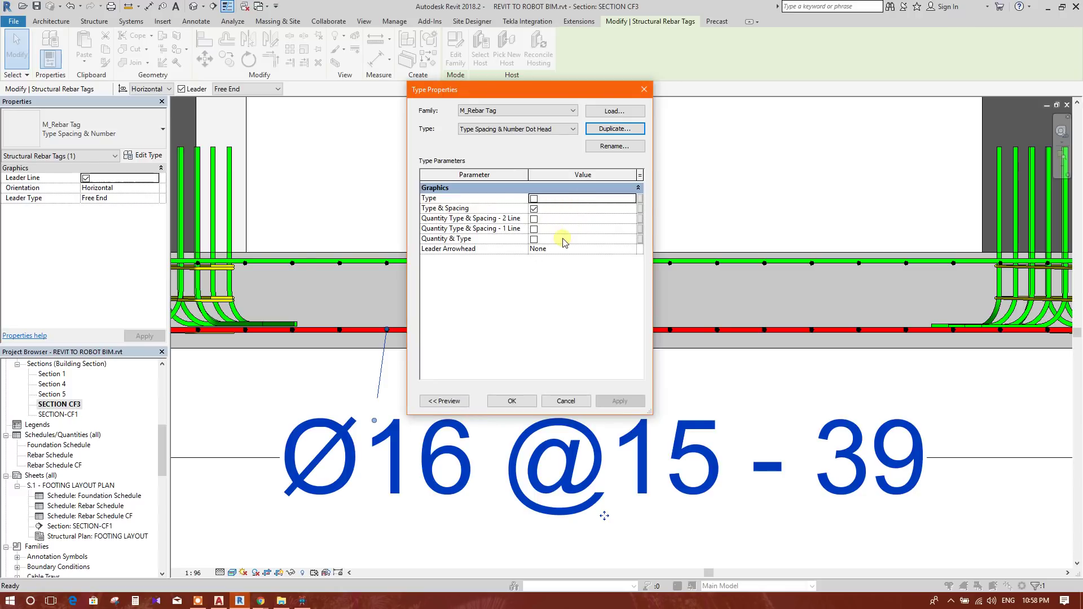
{"action": "left_click", "coordinate": [631, 249]}
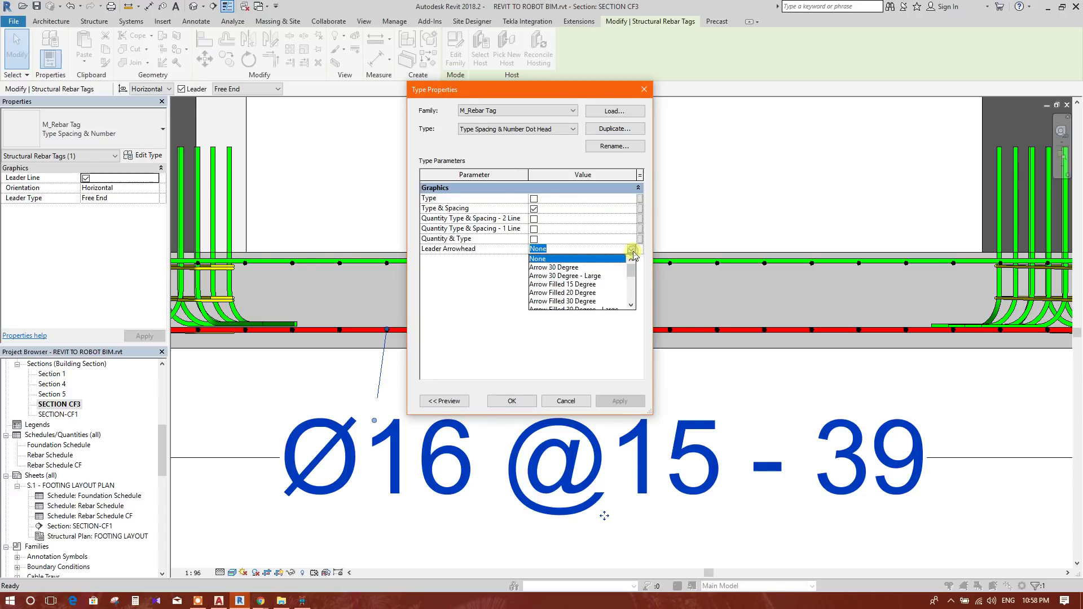
{"action": "scroll", "coordinate": [589, 309], "scroll_direction": "down", "scroll_amount": 3}
{"action": "left_click", "coordinate": [559, 302]}
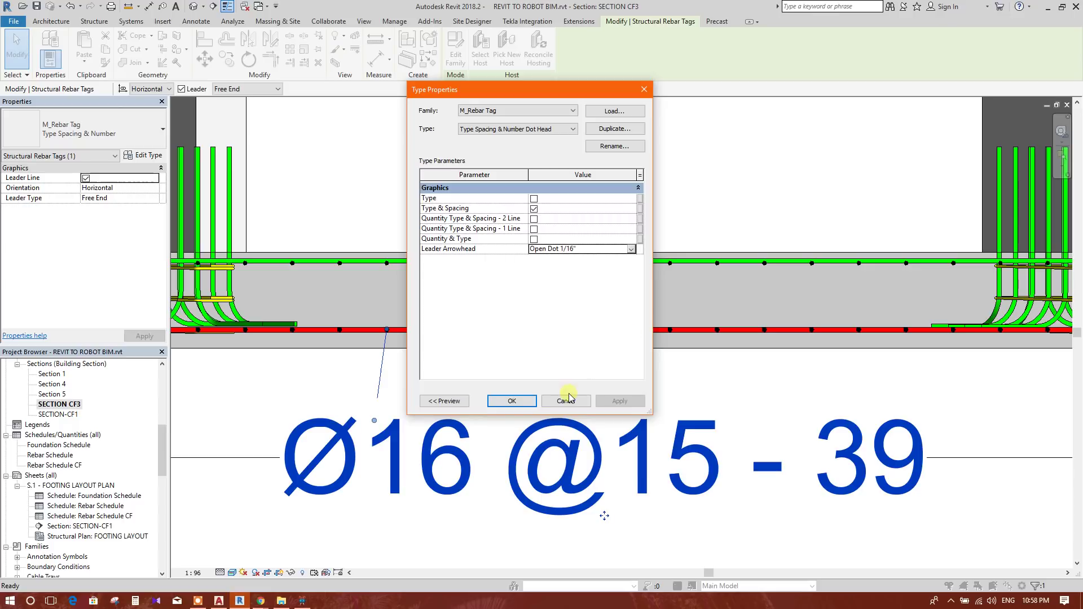
{"action": "scroll", "coordinate": [485, 389], "scroll_direction": "down", "scroll_amount": 5}
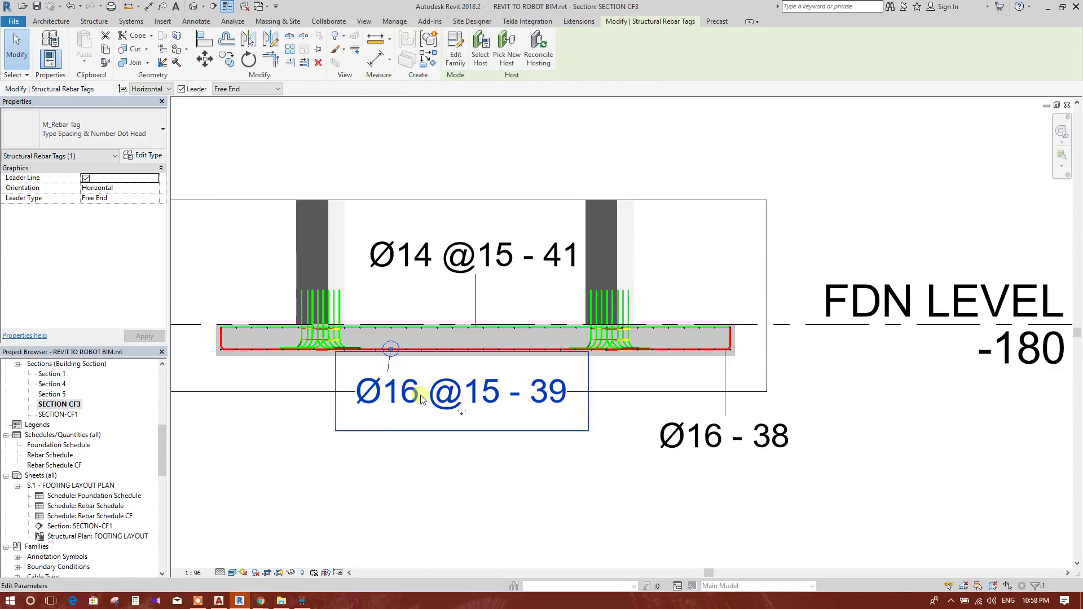
{"action": "left_click", "coordinate": [520, 458]}
{"action": "left_click", "coordinate": [476, 276]}
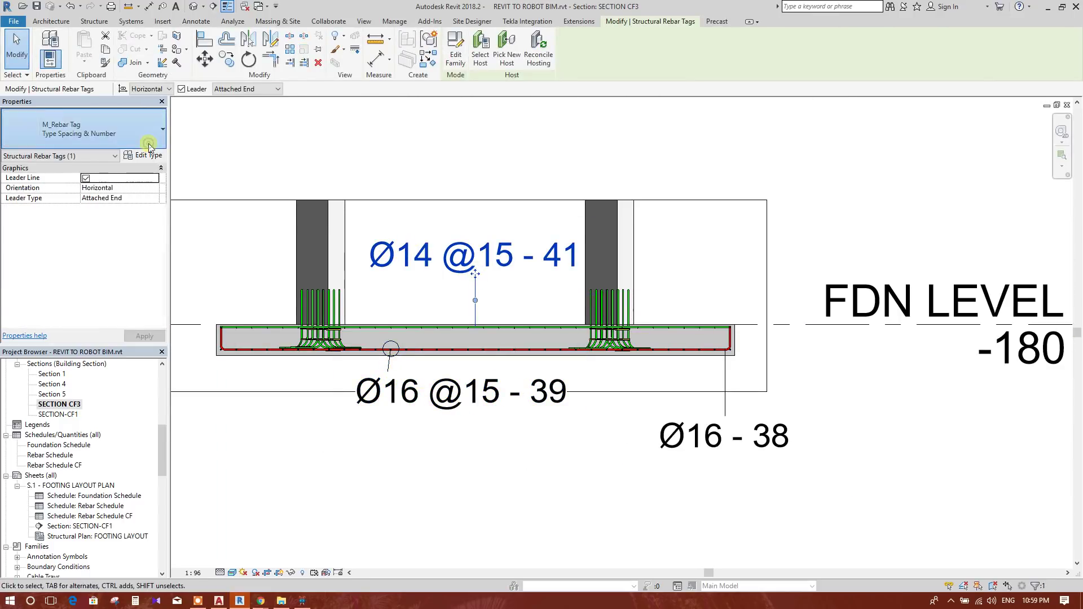
{"action": "left_click", "coordinate": [151, 148]}
{"action": "left_click", "coordinate": [108, 251]}
{"action": "left_click", "coordinate": [536, 412]}
{"action": "scroll", "coordinate": [476, 317], "scroll_direction": "up", "scroll_amount": 5}
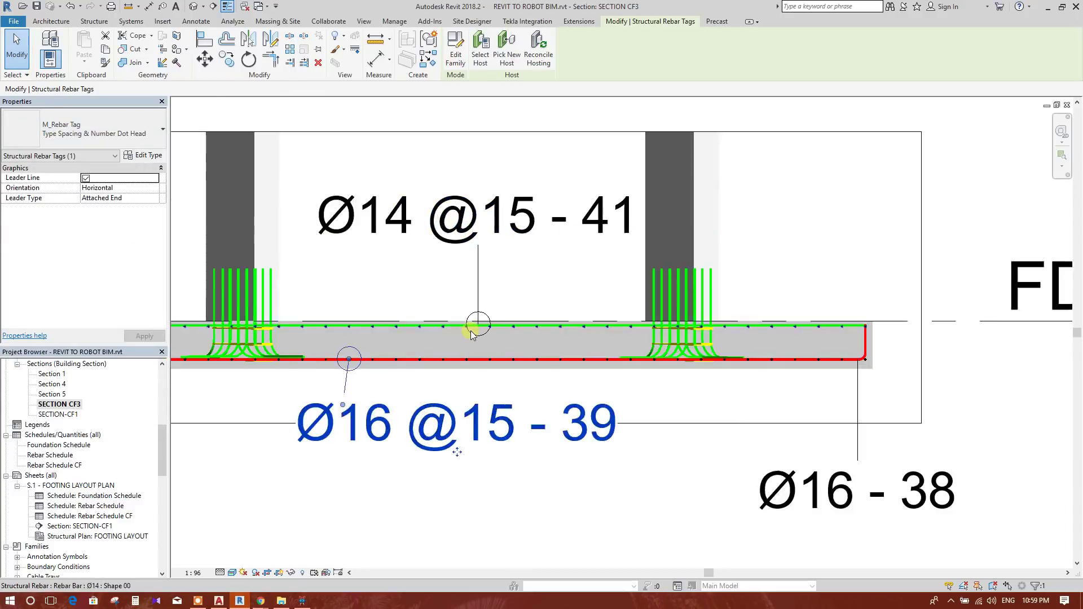
{"action": "left_click", "coordinate": [484, 285]}
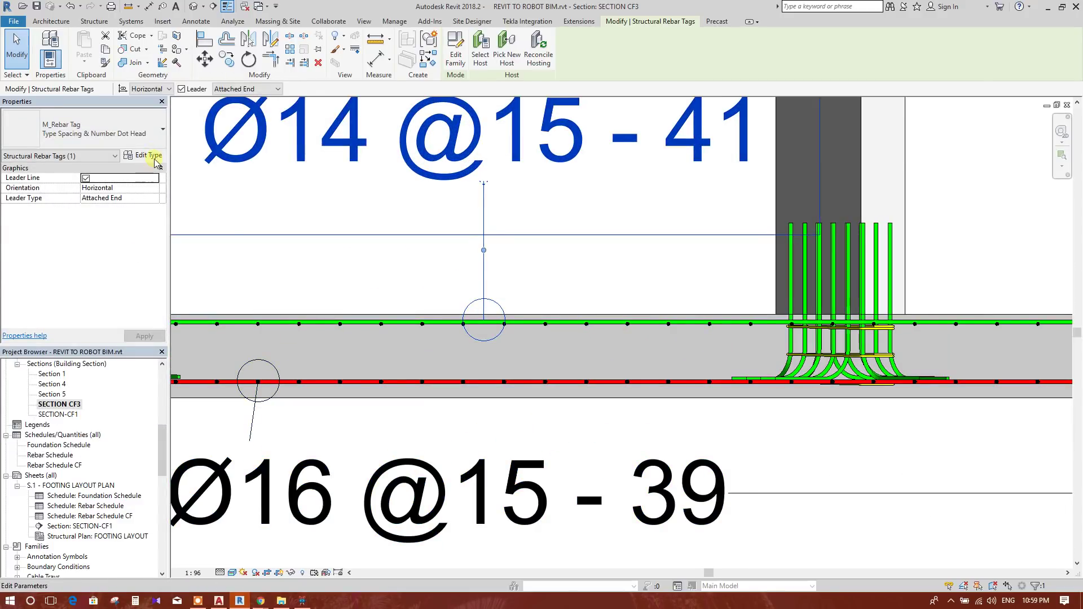
{"action": "left_click", "coordinate": [151, 199]}
{"action": "left_click", "coordinate": [126, 217]}
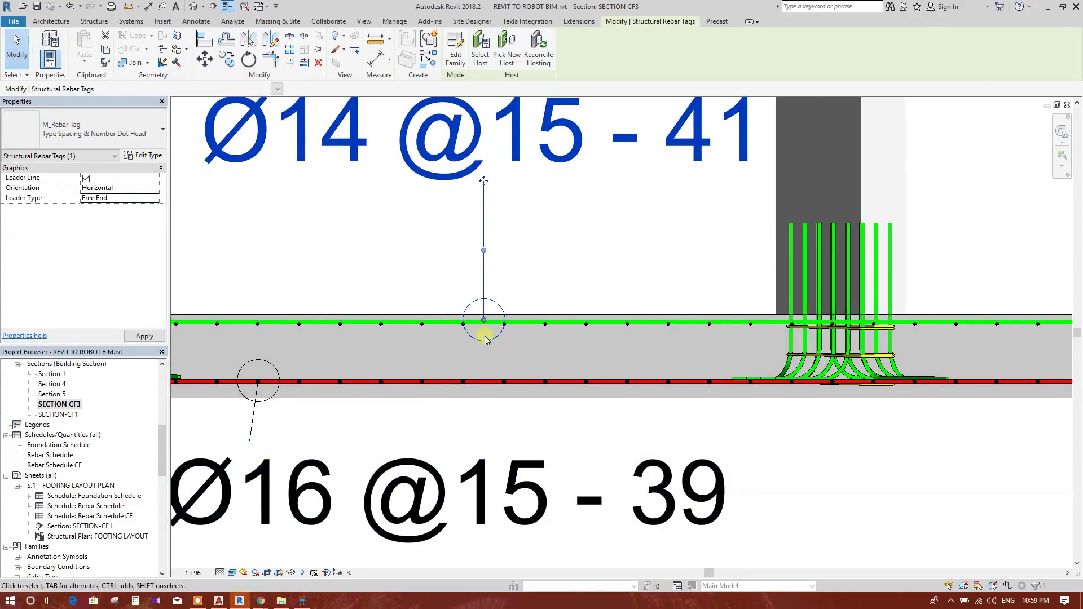
{"action": "left_click_drag", "start_coordinate": [470, 333], "coordinate": [459, 320]}
{"action": "key", "text": "Escape"}
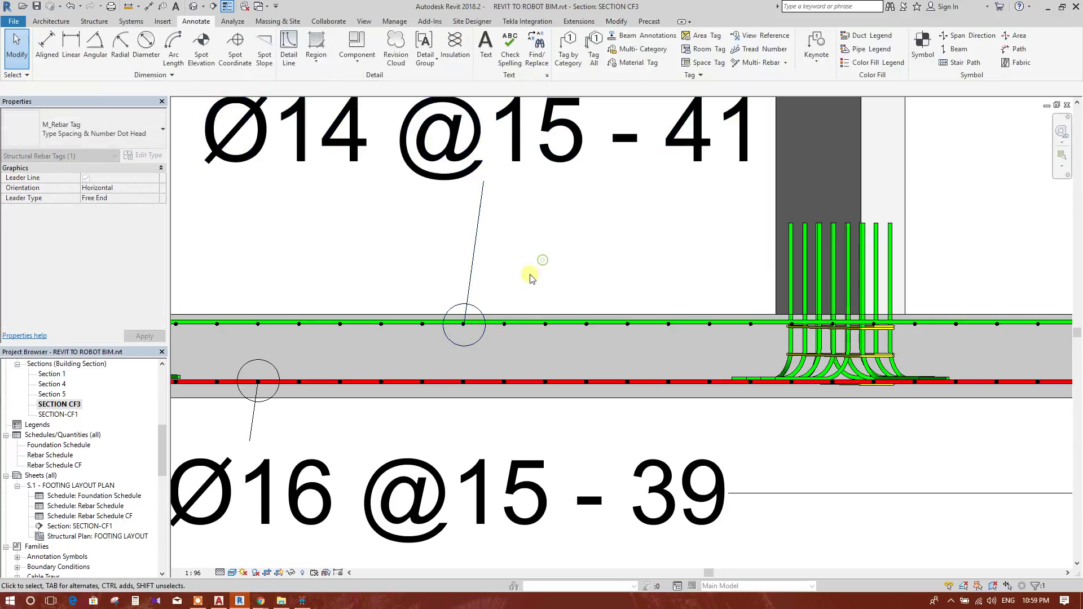
{"action": "scroll", "coordinate": [394, 362], "scroll_direction": "down", "scroll_amount": 4}
{"action": "scroll", "coordinate": [521, 384], "scroll_direction": "down", "scroll_amount": 2}
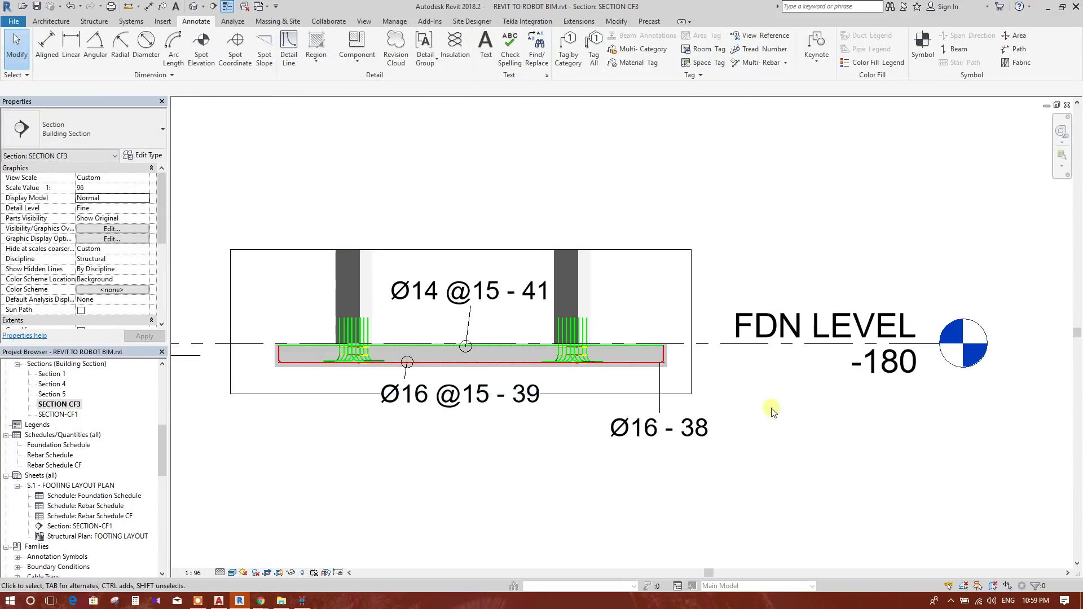
{"action": "scroll", "coordinate": [544, 354], "scroll_direction": "up", "scroll_amount": 3}
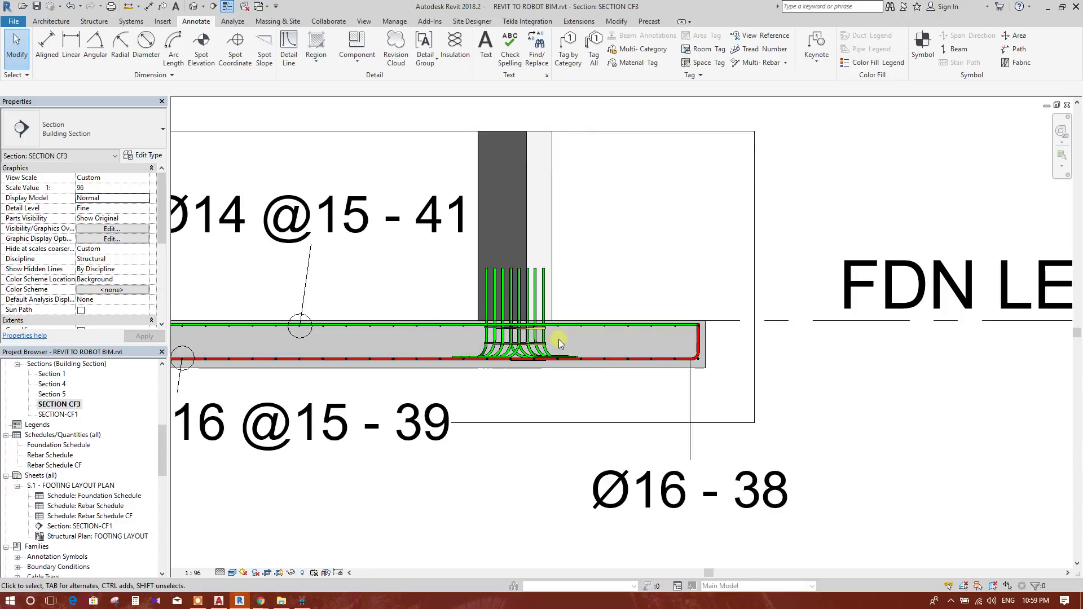
{"action": "scroll", "coordinate": [544, 354], "scroll_direction": "down", "scroll_amount": 1}
{"action": "left_click", "coordinate": [567, 50]}
- Move the Ø14 - 41 tag above the footing with a free leader end at the footing top
{"action": "scroll", "coordinate": [629, 344], "scroll_direction": "up", "scroll_amount": 5}
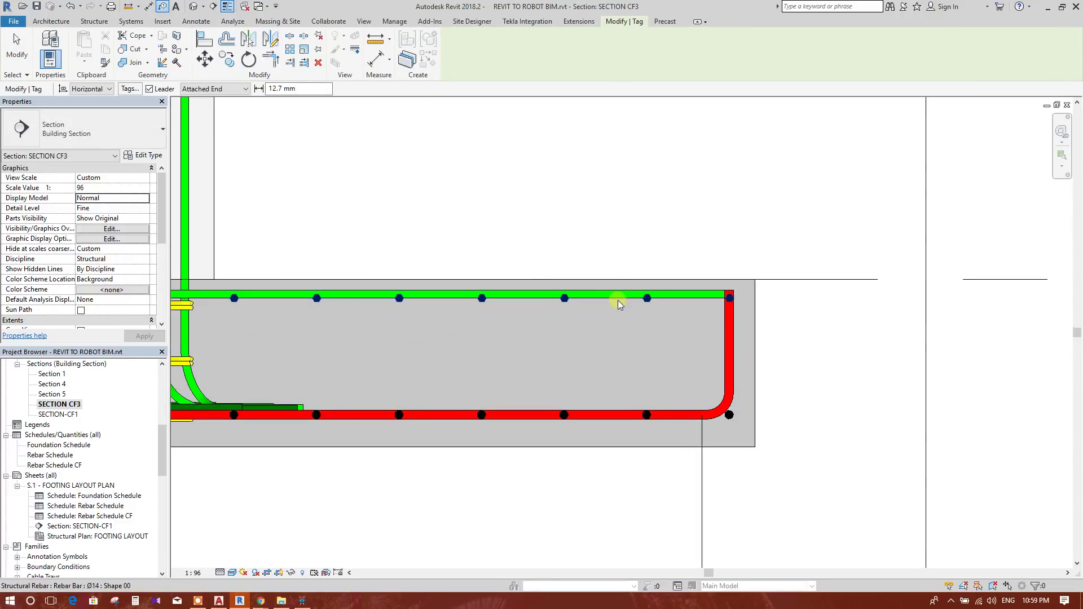
{"action": "scroll", "coordinate": [617, 300], "scroll_direction": "up", "scroll_amount": 3}
{"action": "scroll", "coordinate": [611, 343], "scroll_direction": "down", "scroll_amount": 6}
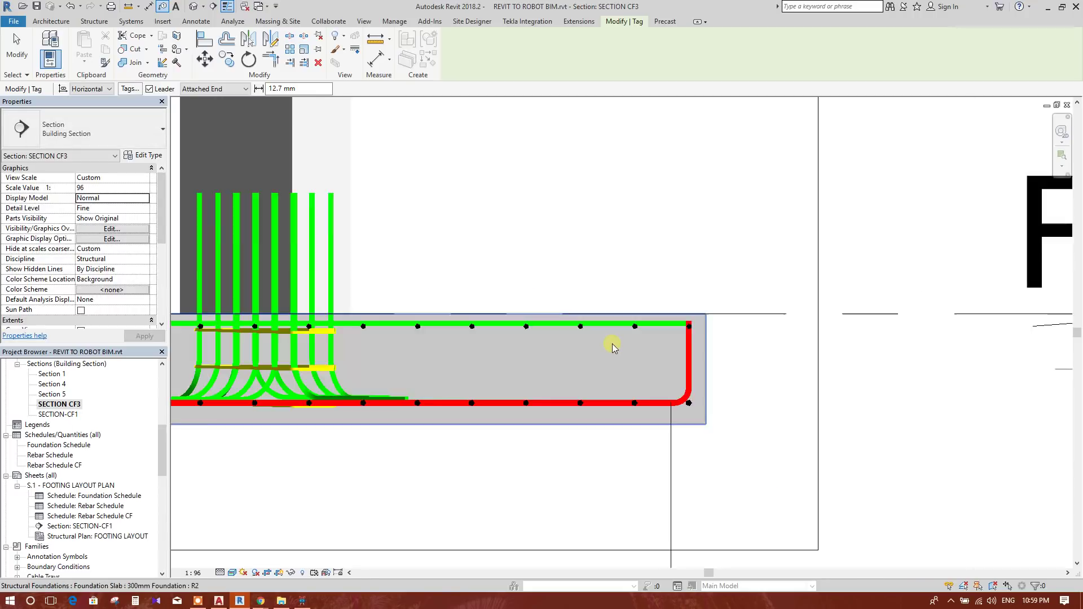
{"action": "scroll", "coordinate": [754, 325], "scroll_direction": "up", "scroll_amount": 2}
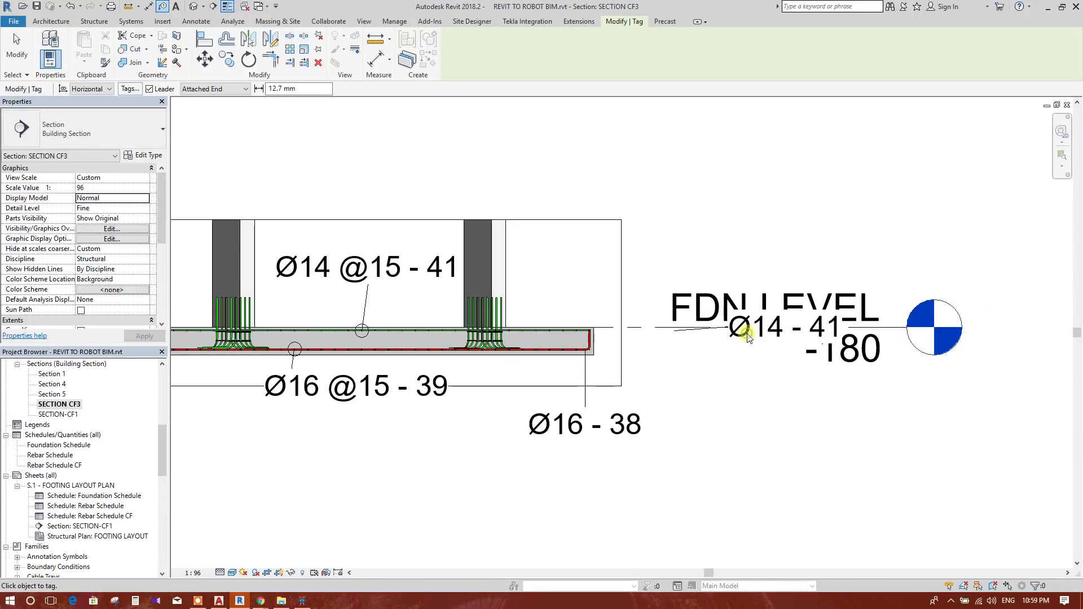
{"action": "key", "text": "Escape"}
{"action": "key", "text": "Escape"}
{"action": "left_click", "coordinate": [757, 346]}
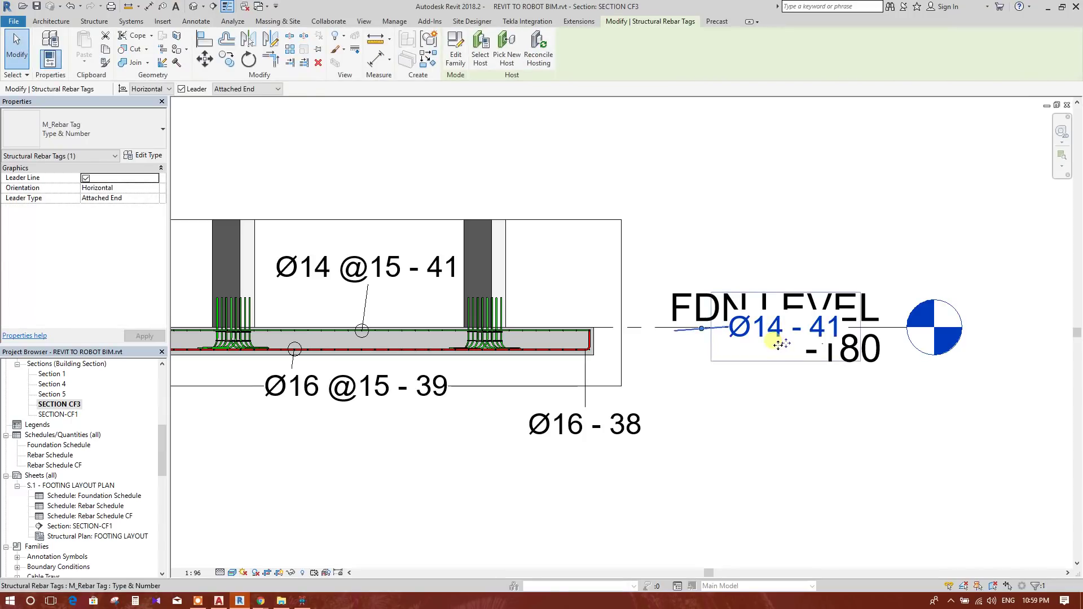
{"action": "left_click_drag", "start_coordinate": [663, 222], "coordinate": [653, 197]}
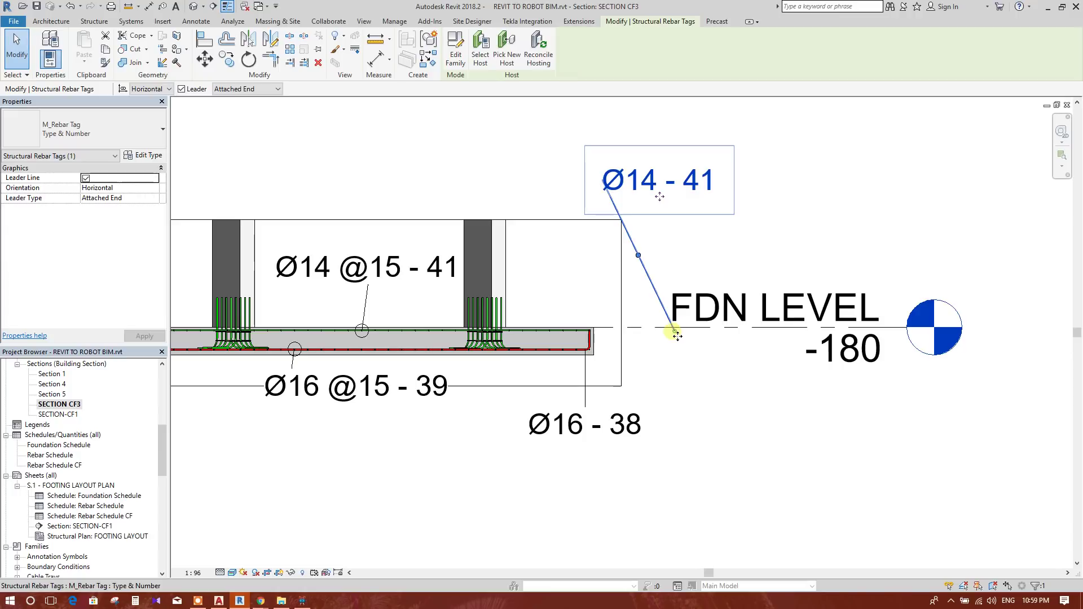
{"action": "left_click_drag", "start_coordinate": [672, 325], "coordinate": [592, 337]}
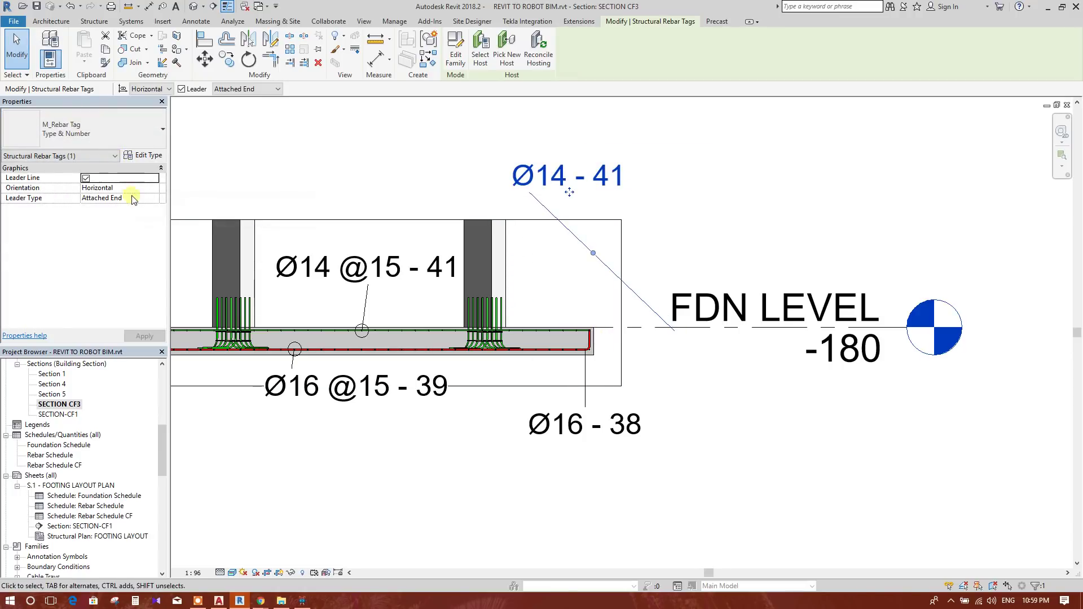
{"action": "left_click_drag", "start_coordinate": [674, 330], "coordinate": [676, 336]}
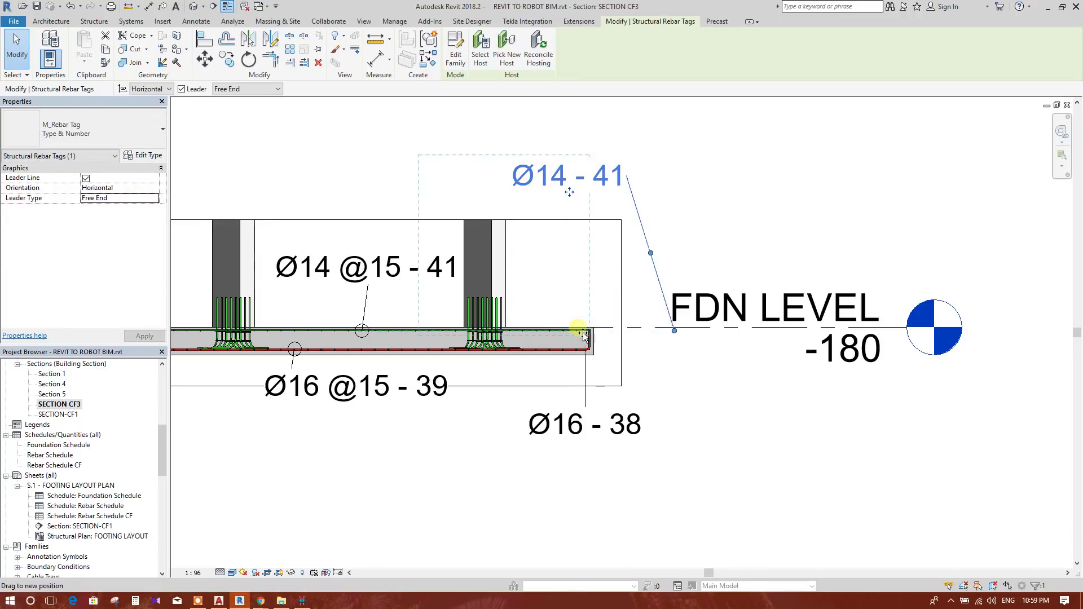
{"action": "mouse_move", "coordinate": [570, 334]}
{"action": "left_mouse_down"}
{"action": "mouse_move", "coordinate": [636, 282]}
{"action": "mouse_move", "coordinate": [563, 317]}
{"action": "mouse_move", "coordinate": [578, 336]}
{"action": "left_mouse_up"}
- Shift the Ø14 - 41 tag right and attach its elbowed leader to the slab's top bar
{"action": "scroll", "coordinate": [564, 316], "scroll_direction": "up", "scroll_amount": 3}
{"action": "scroll", "coordinate": [574, 336], "scroll_direction": "up", "scroll_amount": 2}
{"action": "scroll", "coordinate": [599, 368], "scroll_direction": "down", "scroll_amount": 4}
{"action": "left_click_drag", "start_coordinate": [630, 207], "coordinate": [699, 207]}
{"action": "left_click_drag", "start_coordinate": [640, 403], "coordinate": [547, 404]}
{"action": "scroll", "coordinate": [546, 402], "scroll_direction": "up", "scroll_amount": 3}
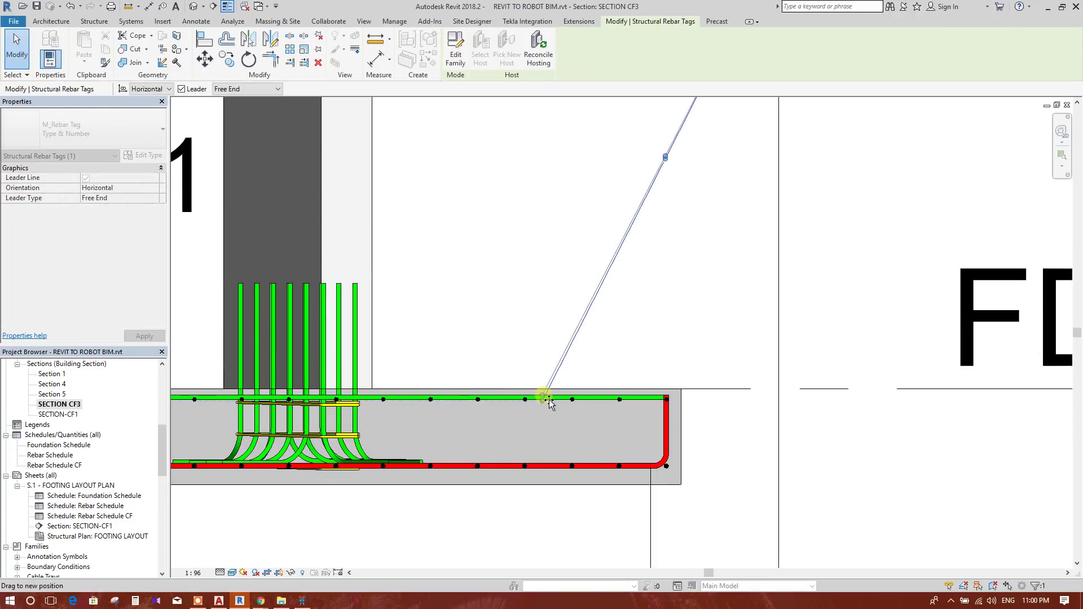
{"action": "scroll", "coordinate": [584, 402], "scroll_direction": "down", "scroll_amount": 3}
{"action": "mouse_move", "coordinate": [629, 261]}
{"action": "left_mouse_down"}
{"action": "mouse_move", "coordinate": [581, 213]}
{"action": "mouse_move", "coordinate": [547, 200]}
{"action": "mouse_move", "coordinate": [537, 169]}
{"action": "left_mouse_up"}
{"action": "left_click", "coordinate": [660, 232]}
{"action": "scroll", "coordinate": [660, 232], "scroll_direction": "down", "scroll_amount": 5}
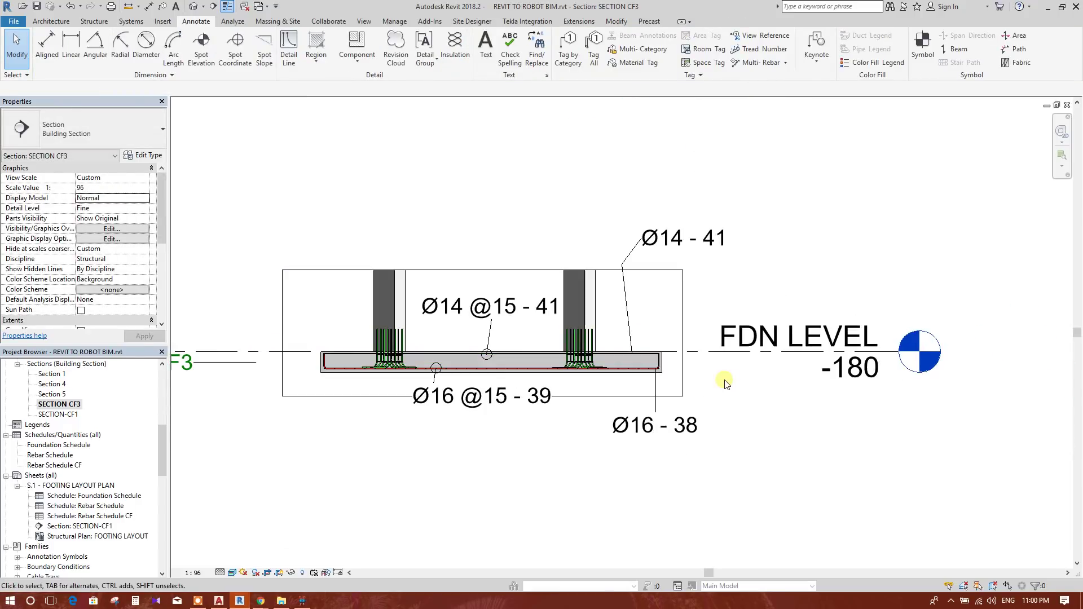
{"action": "key", "text": "d"}
{"action": "key", "text": "i"}
{"action": "scroll", "coordinate": [321, 361], "scroll_direction": "up", "scroll_amount": 5}
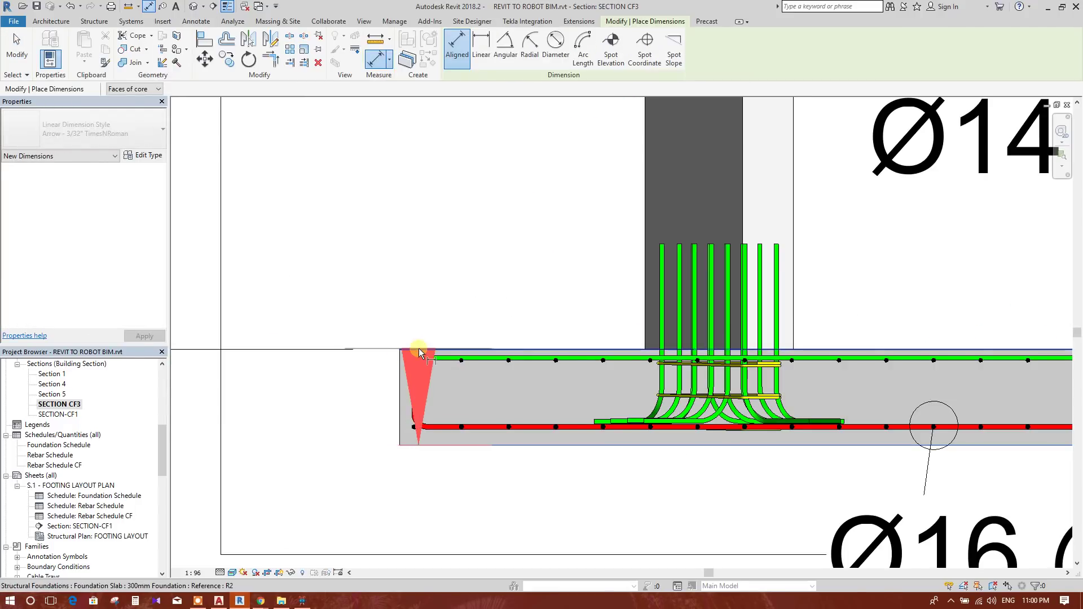
- Dimension the slab's 30 thickness at its left edge with an aligned dimension
{"action": "left_click", "coordinate": [419, 350]}
{"action": "left_click", "coordinate": [353, 435]}
{"action": "scroll", "coordinate": [297, 367], "scroll_direction": "down", "scroll_amount": 4}
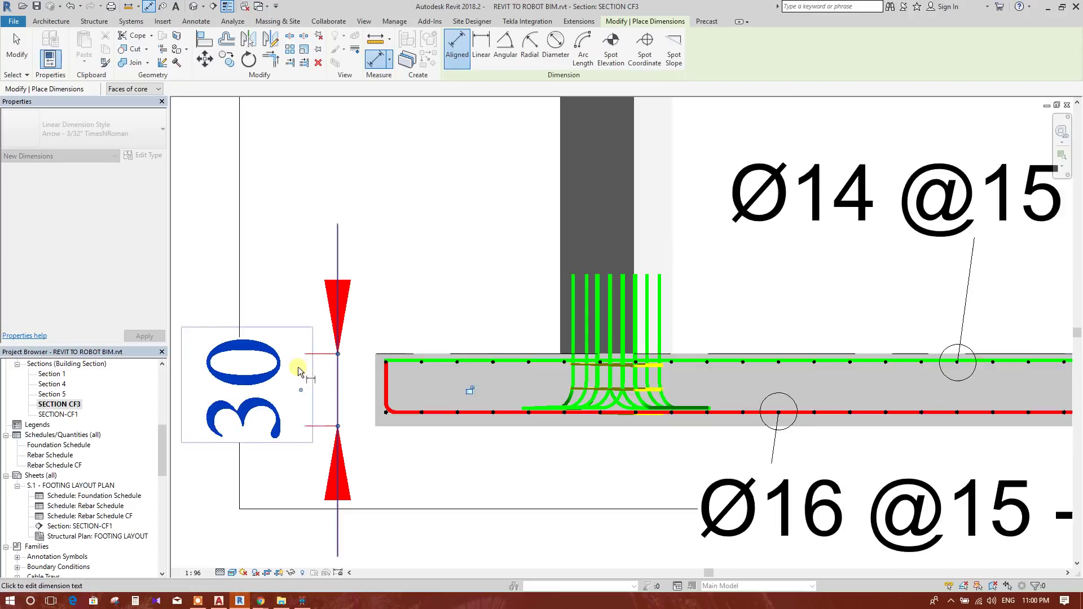
{"action": "scroll", "coordinate": [290, 410], "scroll_direction": "down", "scroll_amount": 3}
{"action": "scroll", "coordinate": [339, 411], "scroll_direction": "up", "scroll_amount": 3}
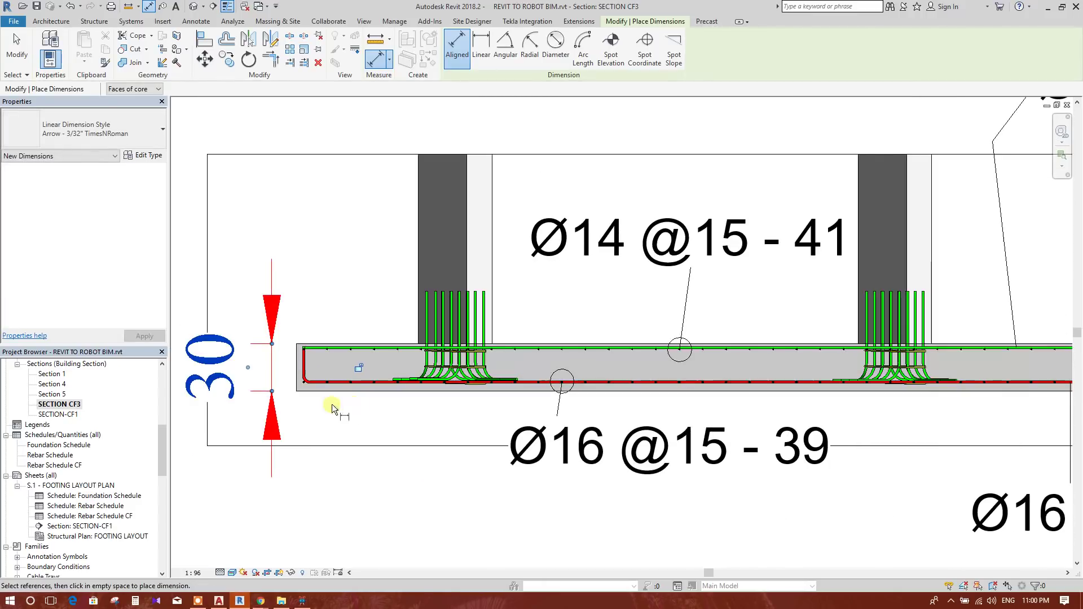
- Restart and place a 77 dimension from the slab's left face to the column
{"action": "left_click", "coordinate": [300, 387]}
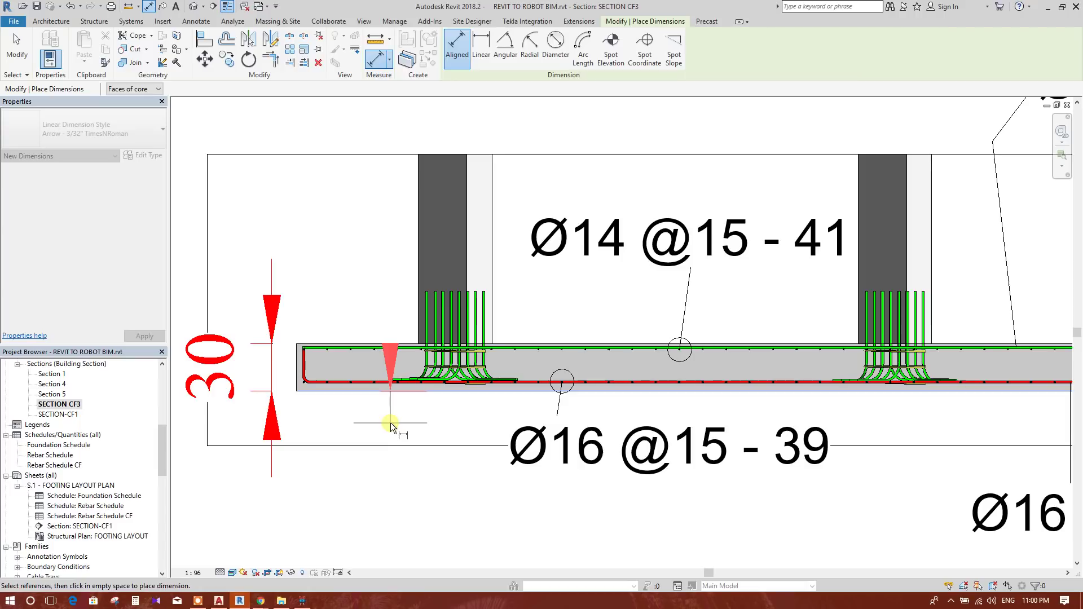
{"action": "left_click", "coordinate": [456, 51]}
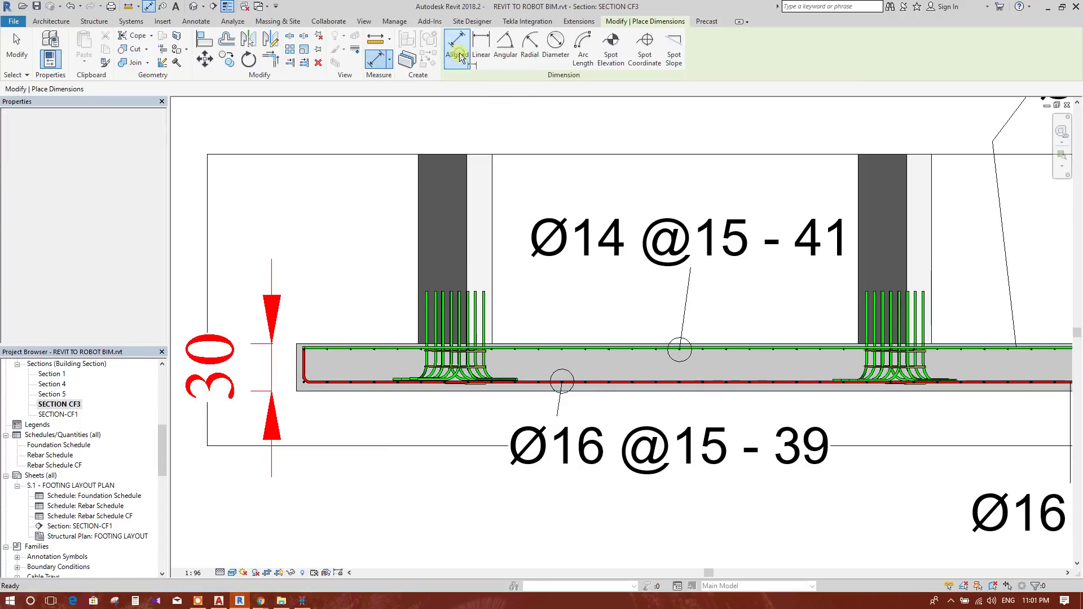
{"action": "left_click", "coordinate": [297, 354]}
{"action": "left_click", "coordinate": [418, 323]}
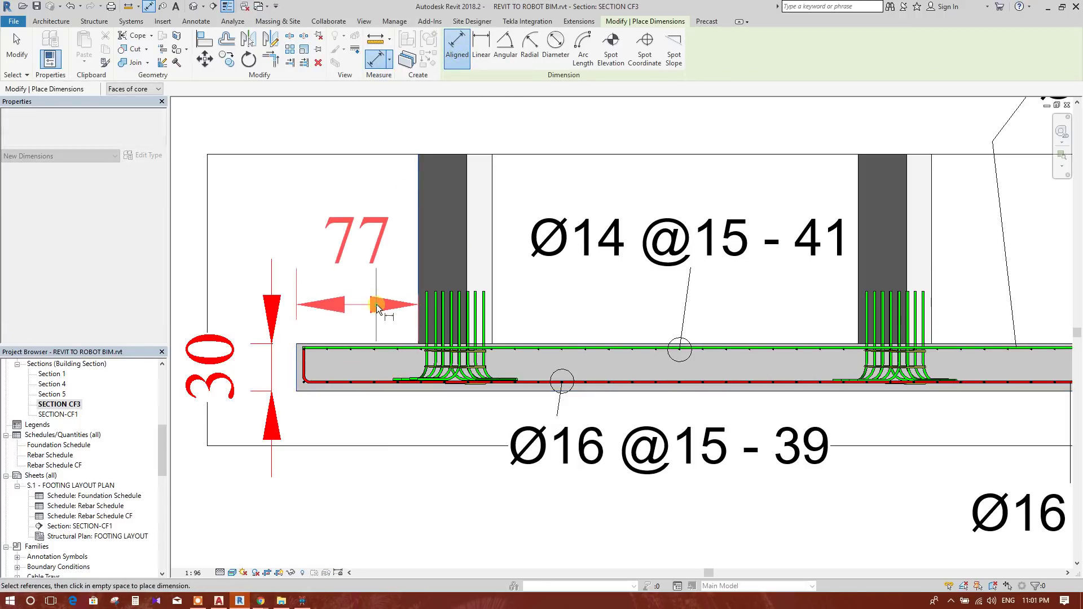
{"action": "left_click", "coordinate": [377, 304]}
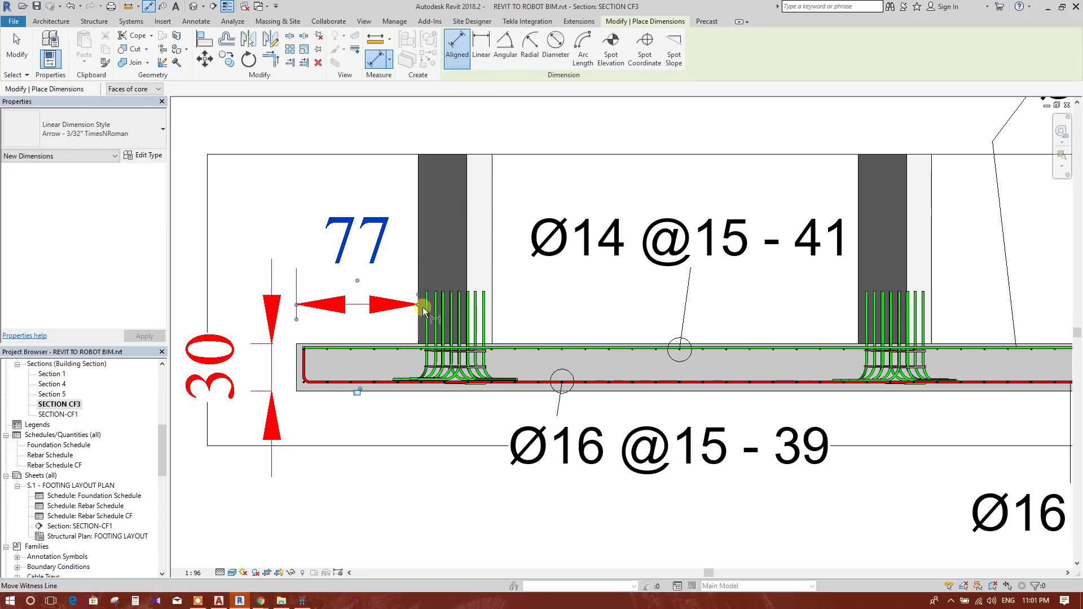
- Add trial dimensions: 46 across the column width and 231 between the columns
{"action": "left_click", "coordinate": [418, 282]}
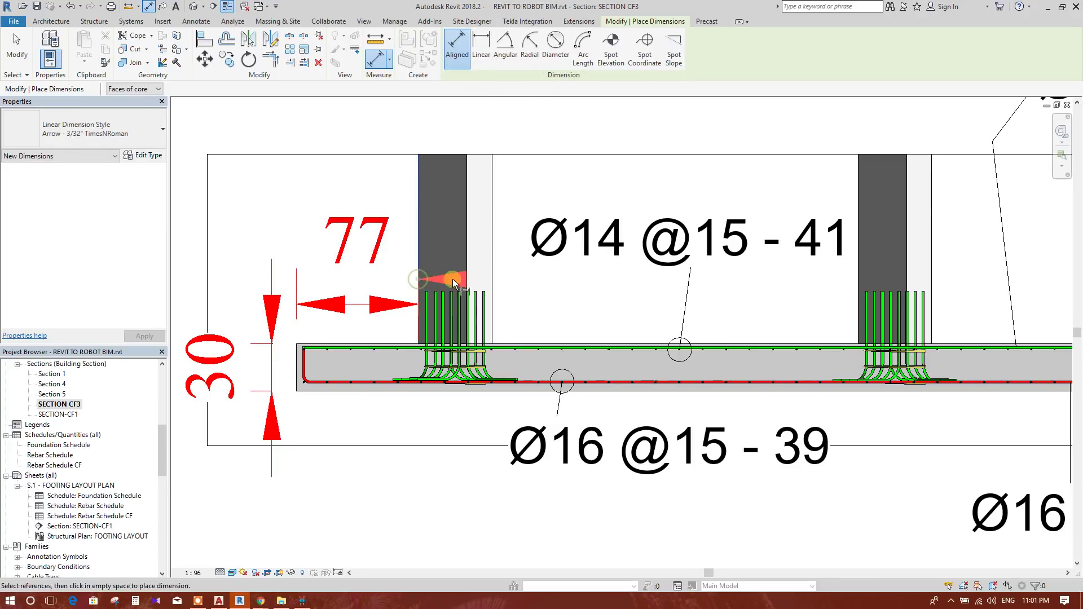
{"action": "left_click", "coordinate": [492, 292]}
{"action": "left_click", "coordinate": [546, 306]}
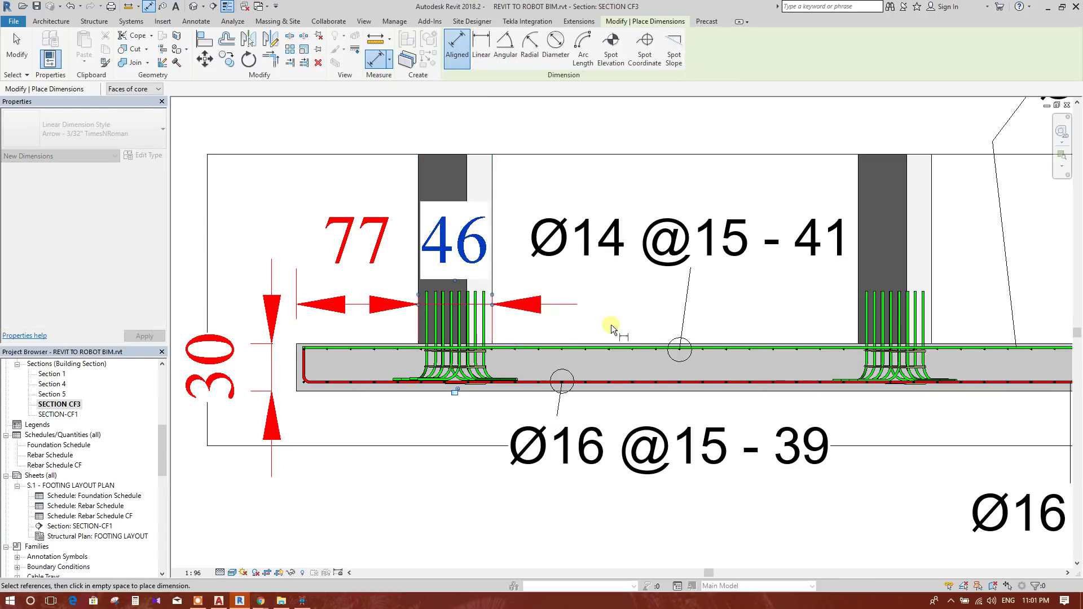
{"action": "left_click", "coordinate": [484, 51]}
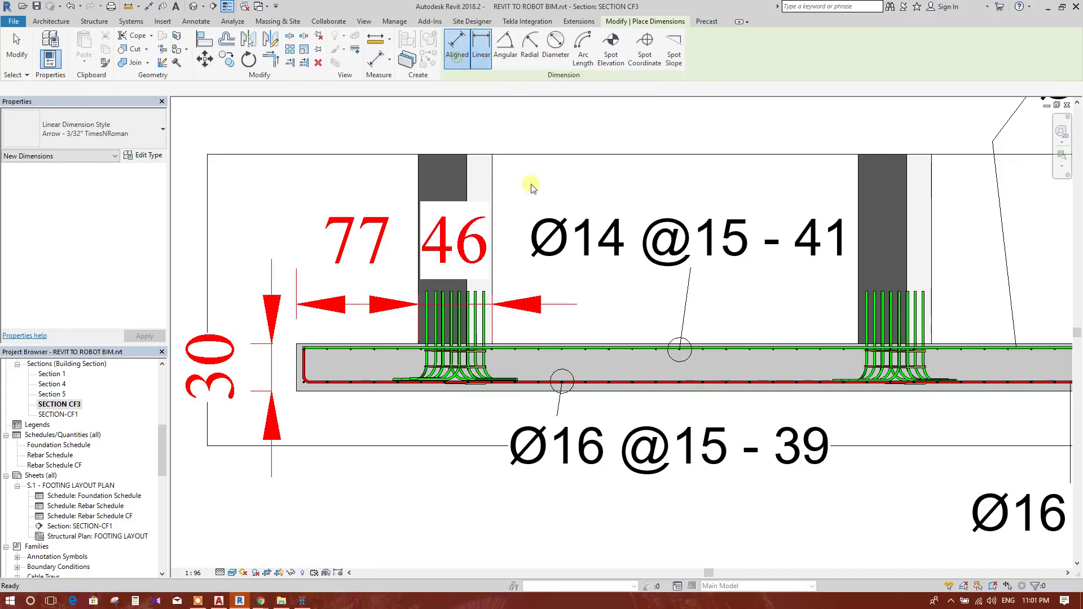
{"action": "key", "text": "d"}
{"action": "key", "text": "i"}
{"action": "left_click", "coordinate": [492, 265]}
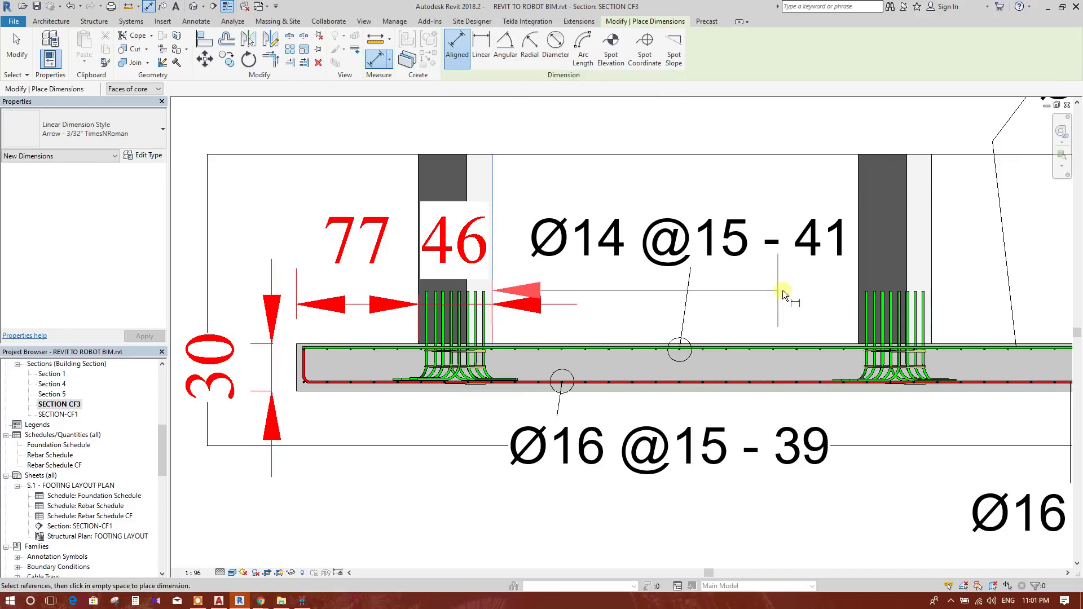
{"action": "left_click", "coordinate": [858, 309]}
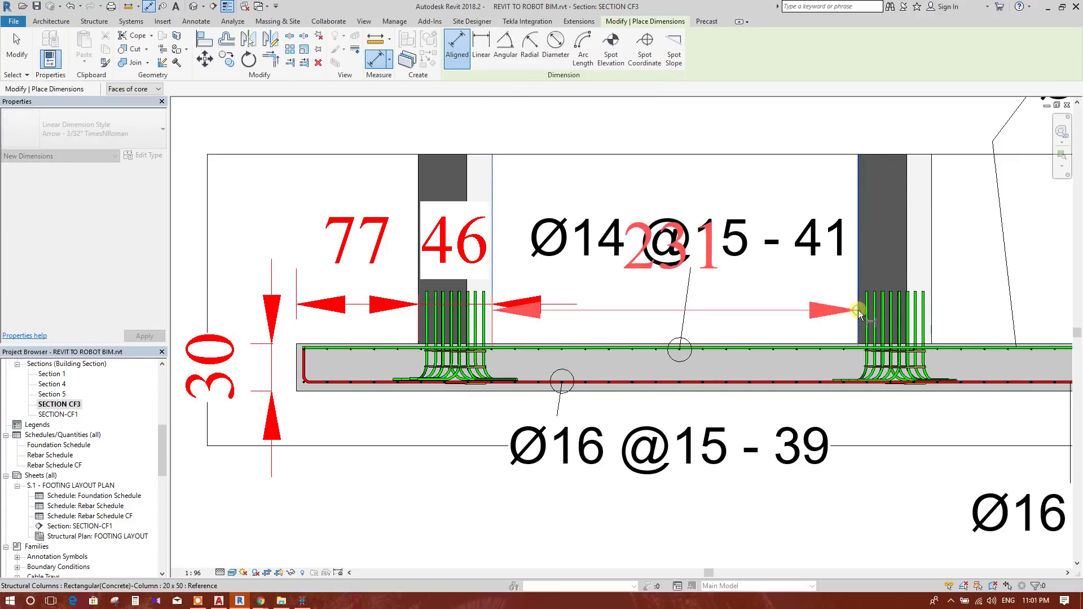
{"action": "left_click", "coordinate": [791, 313]}
- Undo the 231 and 46 dimensions, keeping and selecting the 77 dimension
{"action": "key", "text": "Escape"}
{"action": "key", "text": "Escape"}
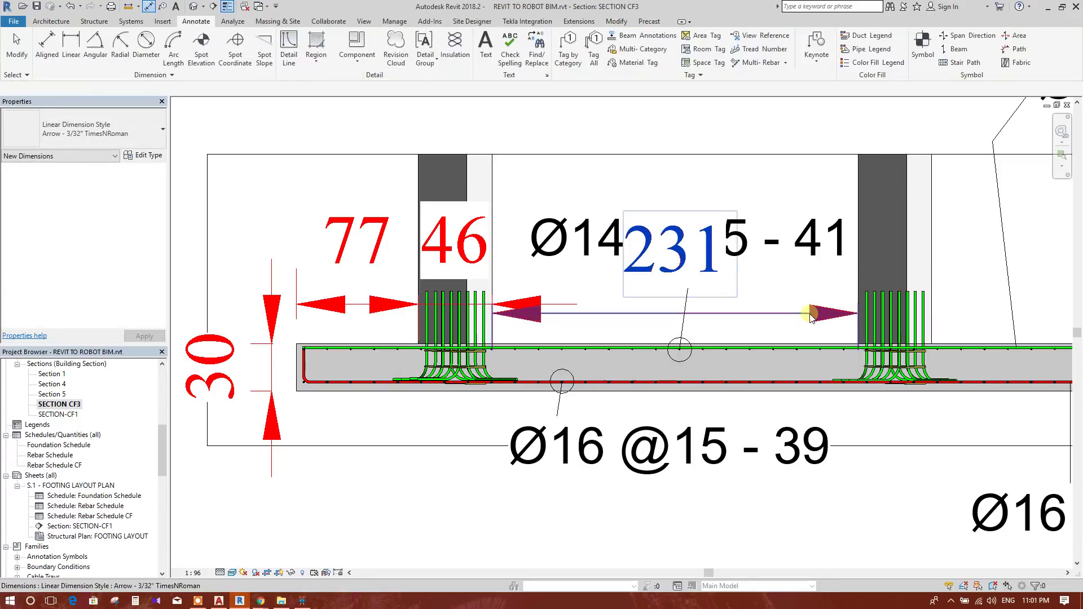
{"action": "key", "text": "ctrl+z"}
{"action": "key", "text": "ctrl+z"}
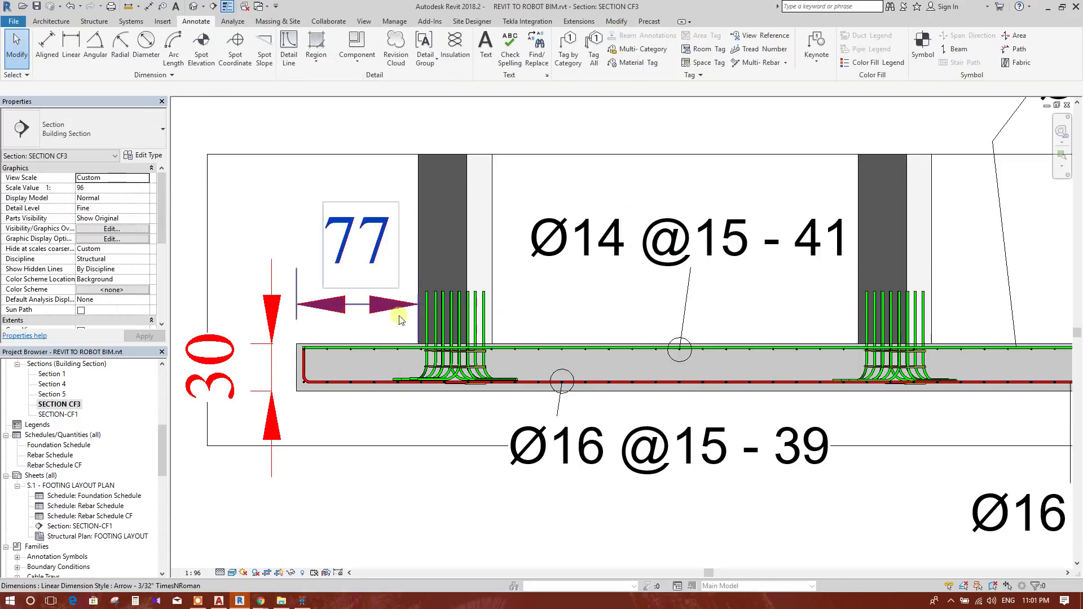
{"action": "left_click", "coordinate": [369, 307]}
- Delete the 77 dimension and place a 497 overall length dimension below the footing slab
{"action": "key", "text": "Delete"}
{"action": "scroll", "coordinate": [285, 242], "scroll_direction": "down", "scroll_amount": 4}
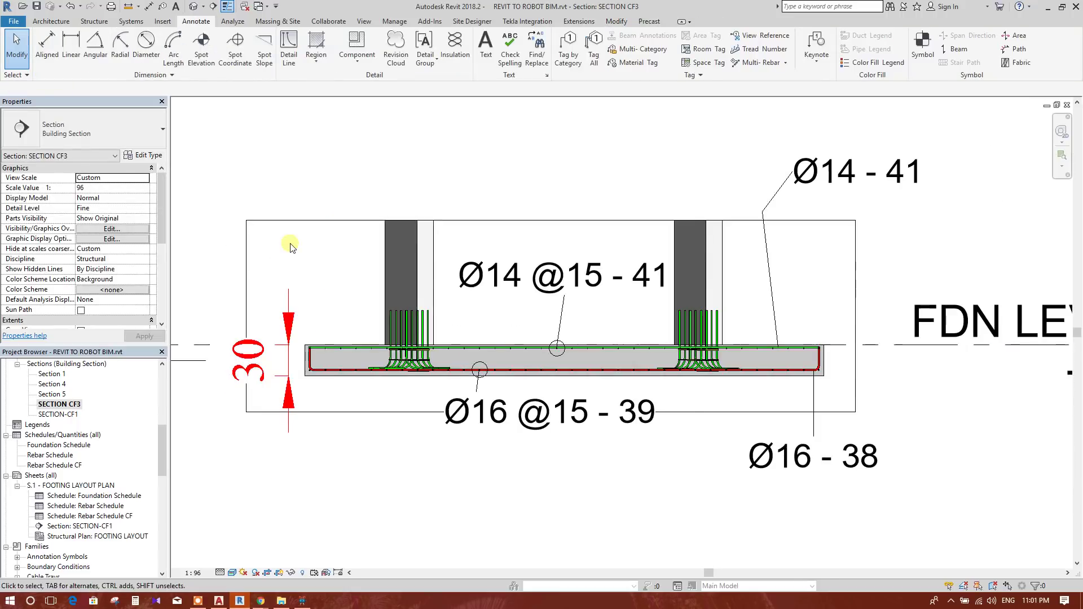
{"action": "scroll", "coordinate": [299, 389], "scroll_direction": "up", "scroll_amount": 2}
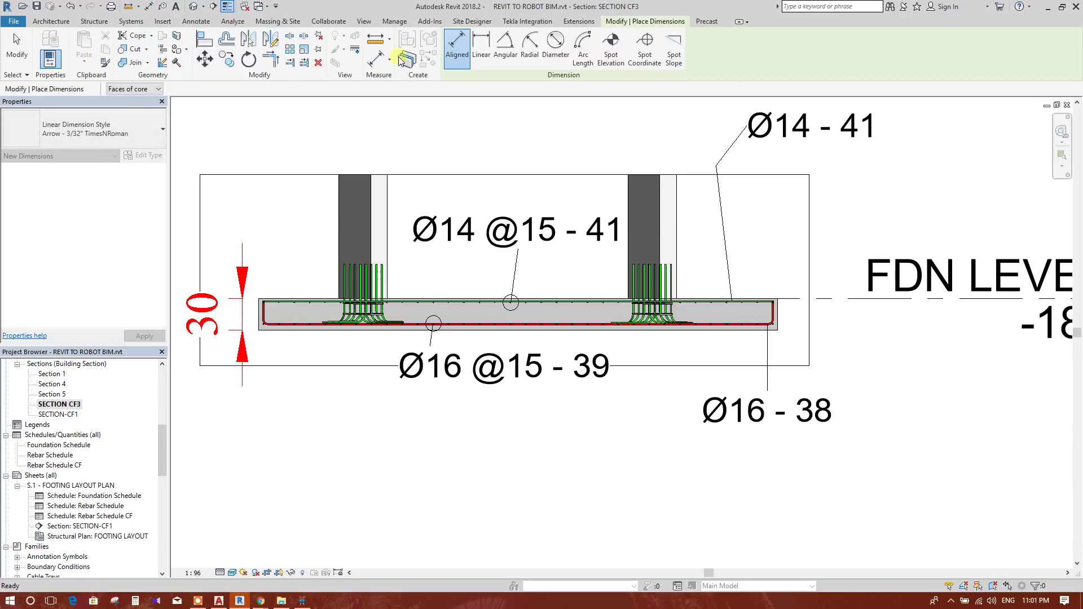
{"action": "scroll", "coordinate": [252, 332], "scroll_direction": "up", "scroll_amount": 2}
{"action": "left_click", "coordinate": [254, 333]}
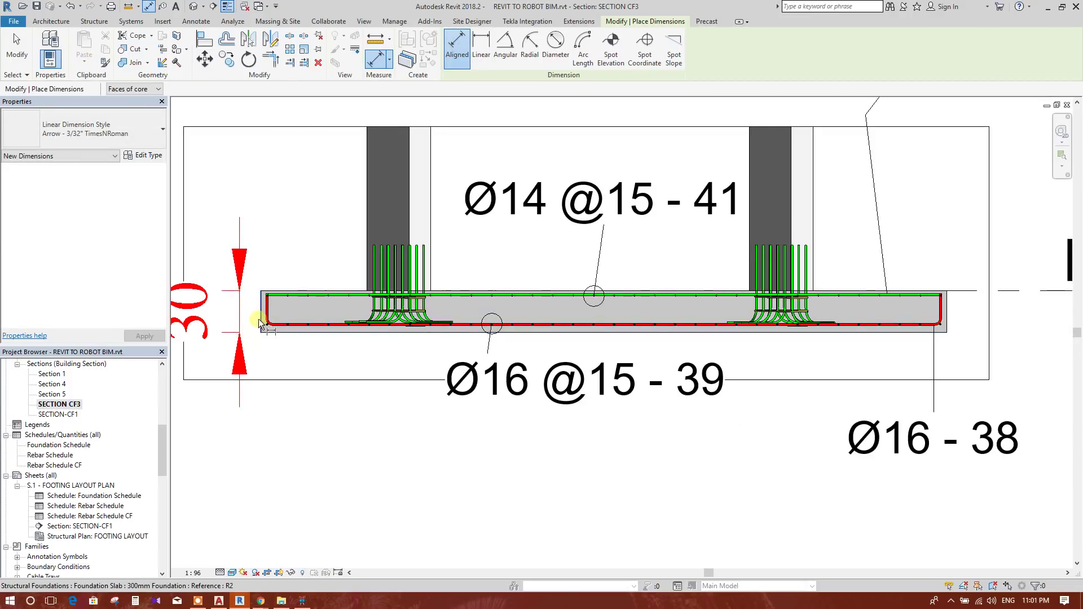
{"action": "left_click", "coordinate": [946, 319]}
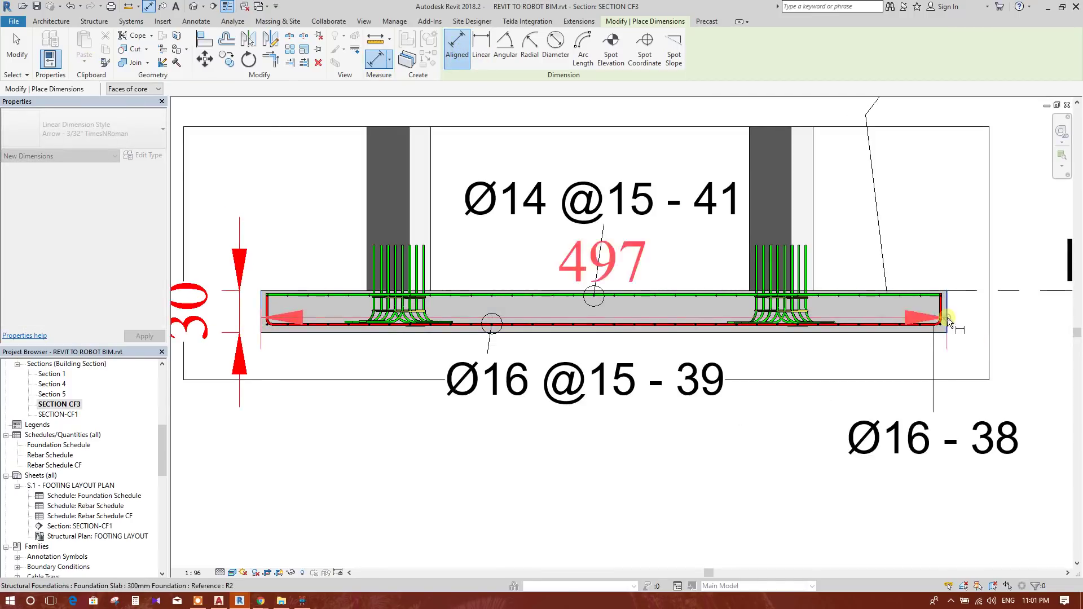
{"action": "middle_click_drag", "start_coordinate": [666, 498], "coordinate": [666, 411]}
{"action": "left_click", "coordinate": [666, 410]}
{"action": "scroll", "coordinate": [621, 440], "scroll_direction": "down", "scroll_amount": 2}
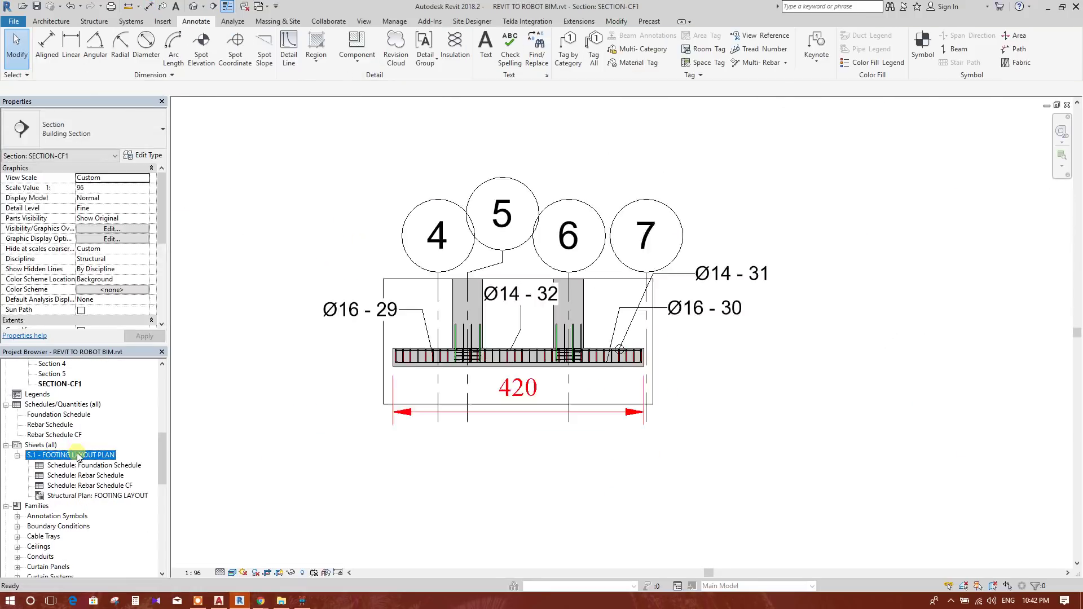
- Open sheet S.1 - FOOTING LAYOUT PLAN and drop SECTION-CF1 onto it
{"action": "double_click", "coordinate": [74, 455]}
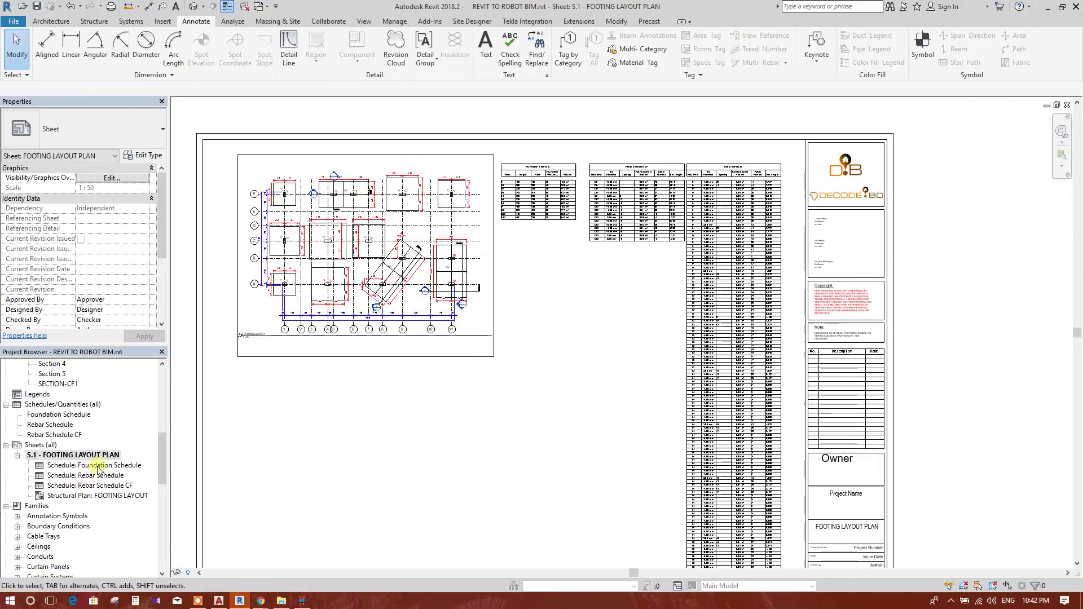
{"action": "left_click", "coordinate": [56, 383]}
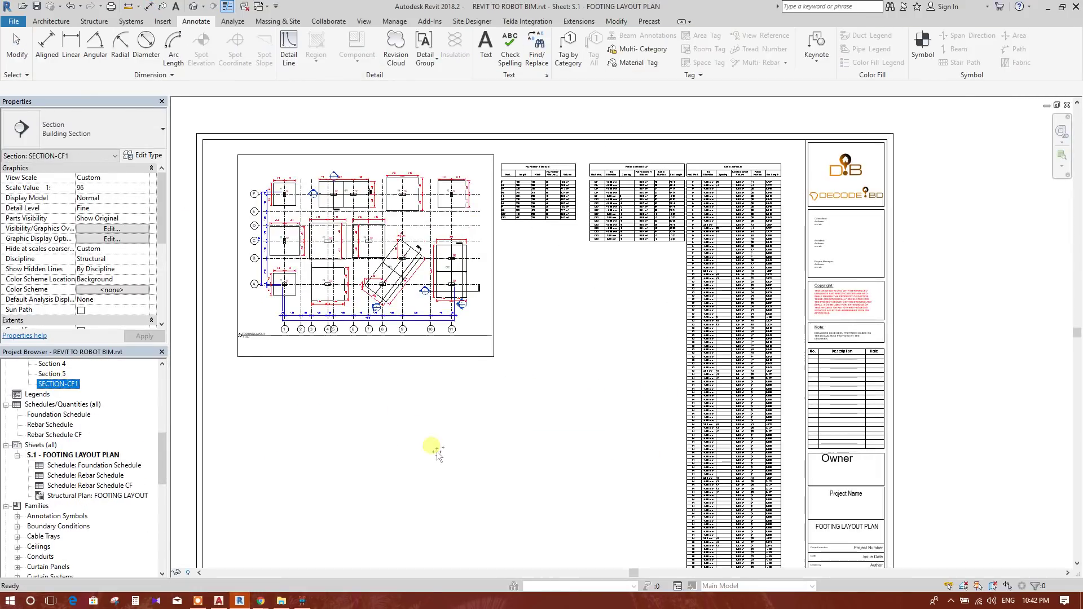
{"action": "left_click", "coordinate": [365, 443]}
{"action": "middle_click_drag", "start_coordinate": [380, 460], "coordinate": [418, 404]}
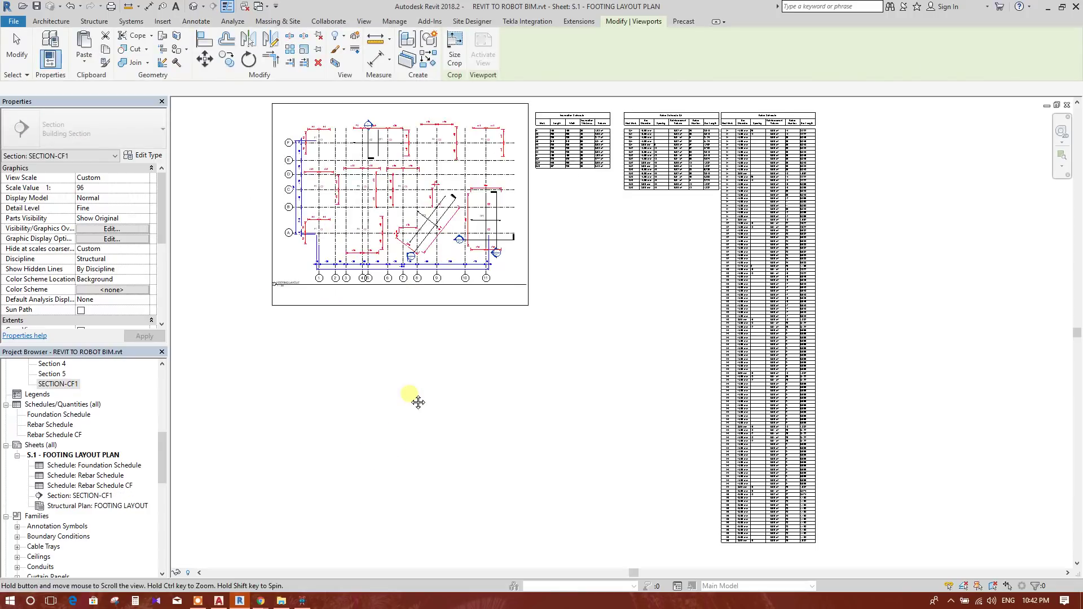
{"action": "left_click", "coordinate": [307, 409]}
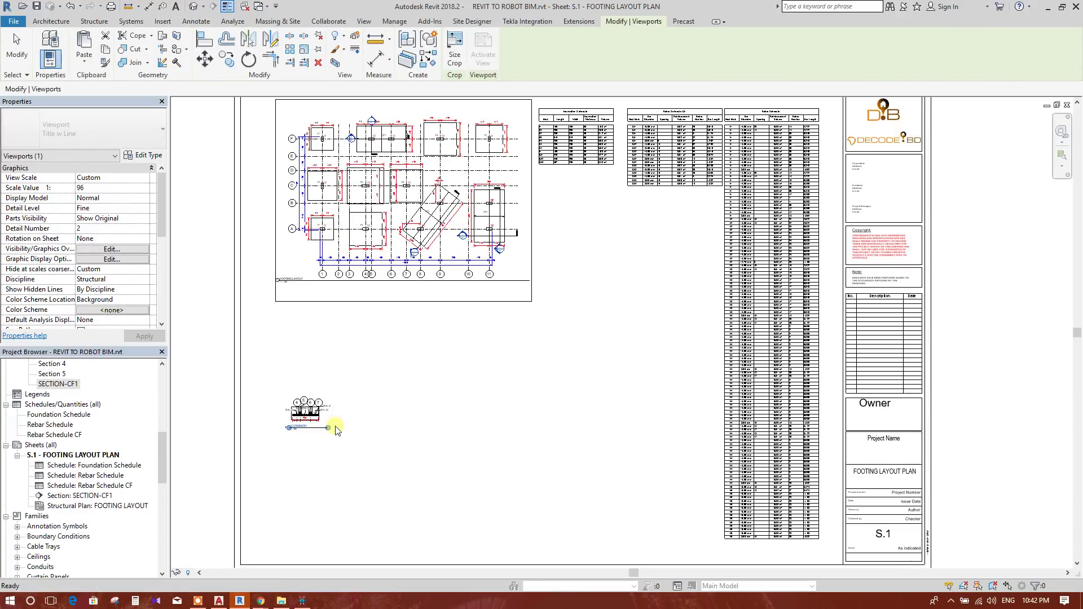
- Set the SECTION-CF1 viewport scale to 1:30 and reposition its title label
{"action": "left_click", "coordinate": [324, 398]}
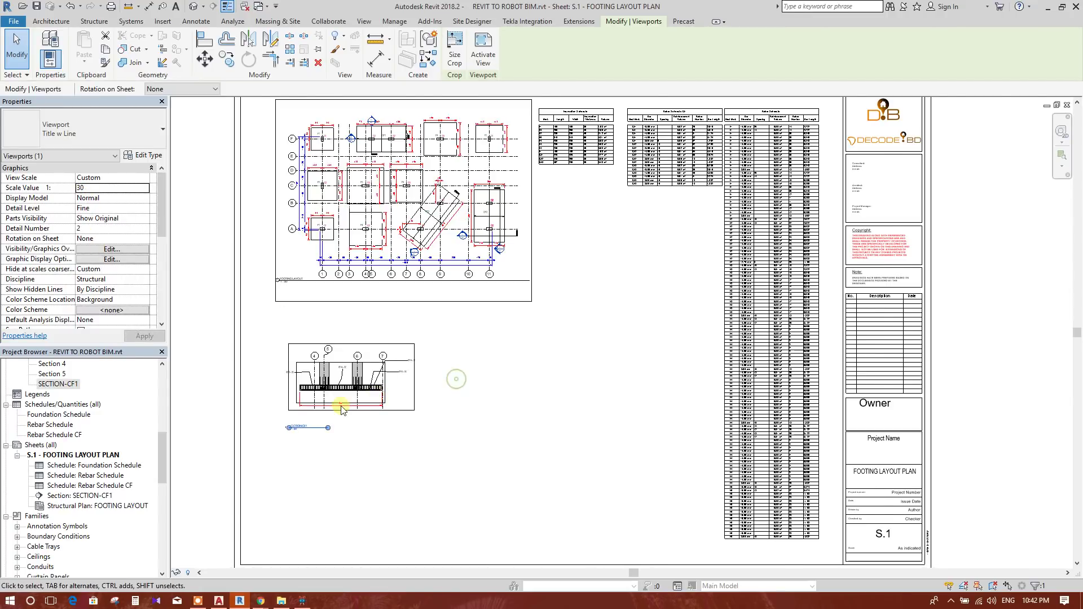
{"action": "left_click", "coordinate": [456, 379]}
{"action": "scroll", "coordinate": [321, 423], "scroll_direction": "up", "scroll_amount": 3}
{"action": "scroll", "coordinate": [333, 429], "scroll_direction": "up", "scroll_amount": 2}
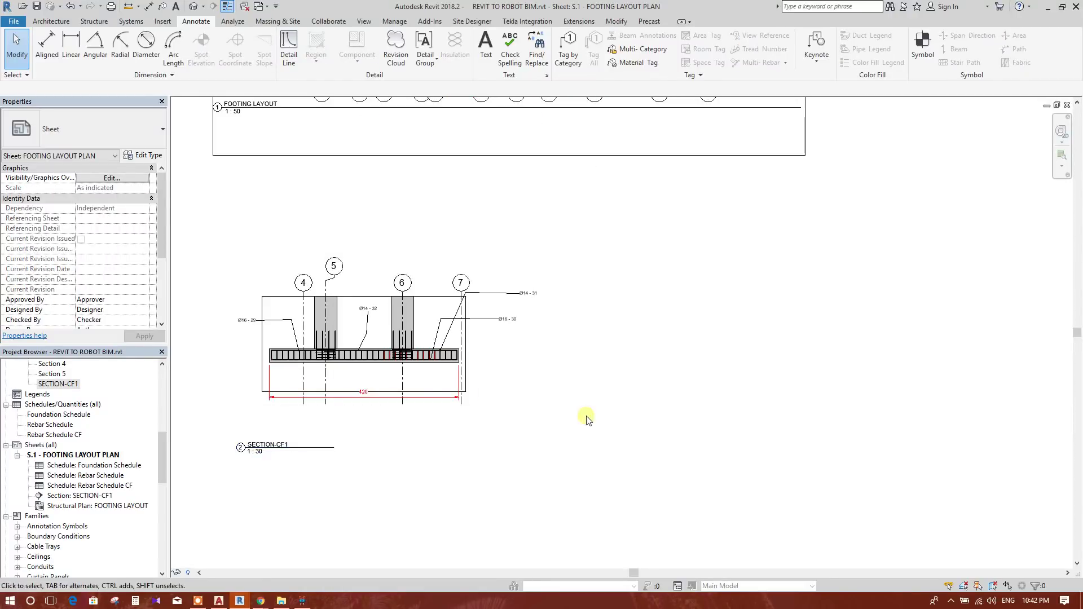
{"action": "mouse_move", "coordinate": [258, 435]}
{"action": "left_mouse_down"}
{"action": "mouse_move", "coordinate": [296, 405]}
{"action": "mouse_move", "coordinate": [305, 416]}
{"action": "left_mouse_up"}
{"action": "scroll", "coordinate": [265, 430], "scroll_direction": "down", "scroll_amount": 1}
{"action": "left_click", "coordinate": [488, 435]}
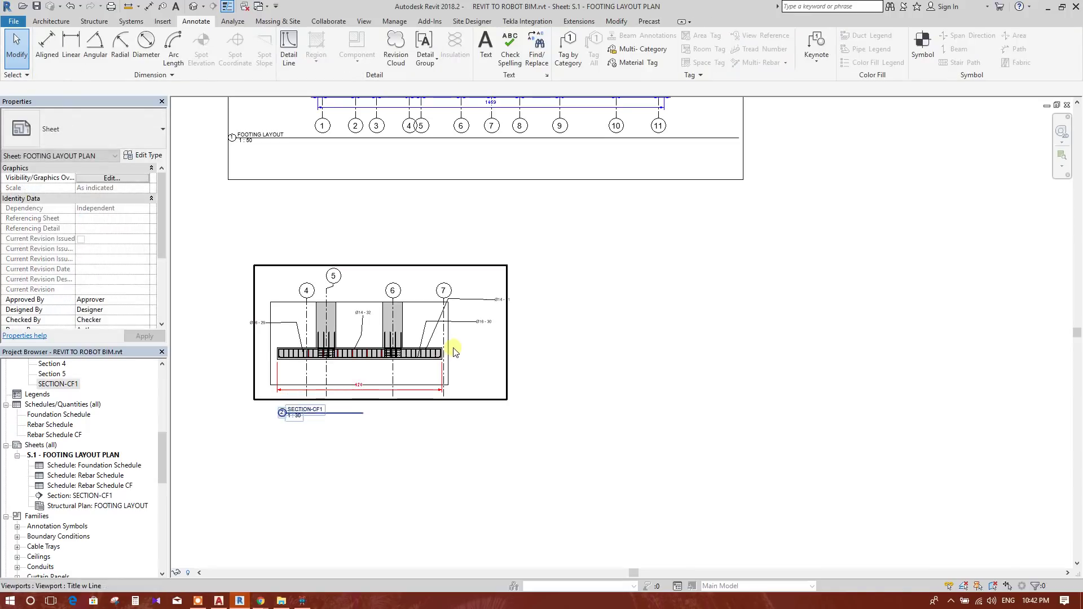
- Uncheck Crop Region Visible for the section viewport to hide its outline
{"action": "left_click", "coordinate": [503, 338]}
{"action": "left_click", "coordinate": [614, 334]}
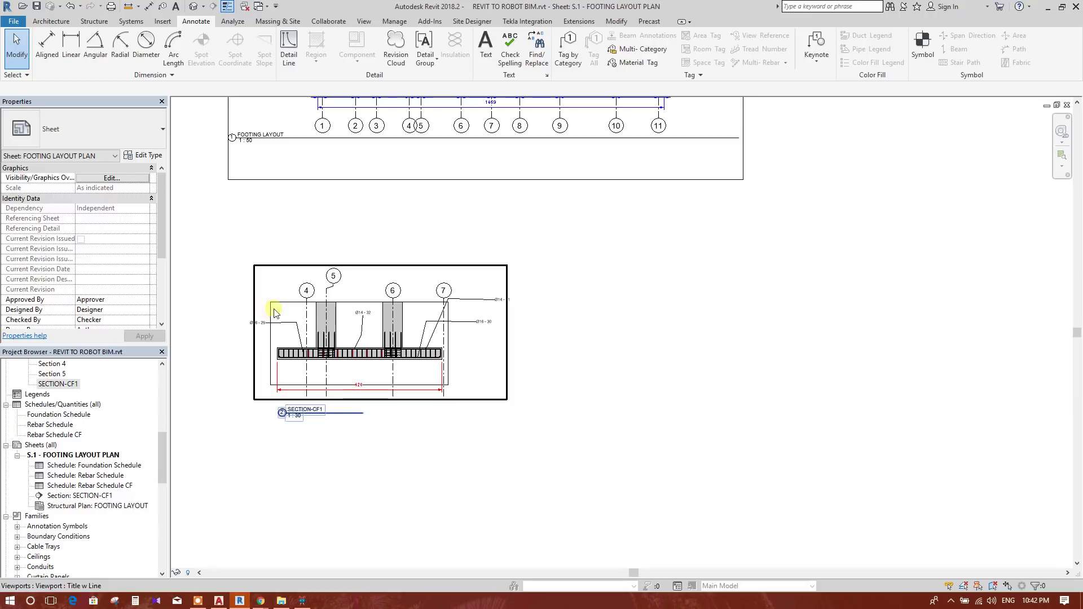
{"action": "left_click", "coordinate": [310, 407]}
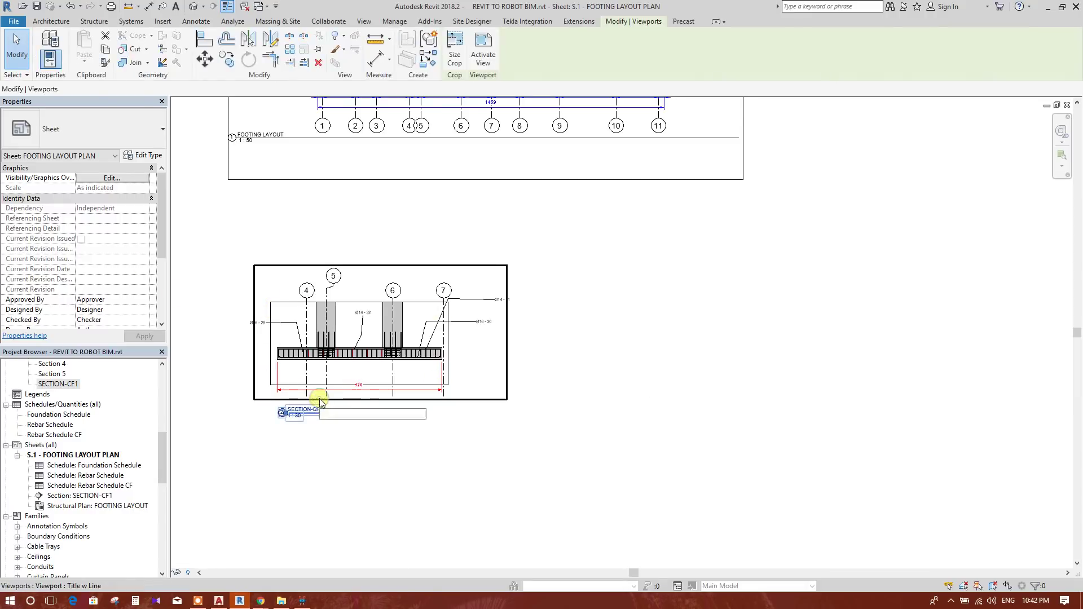
{"action": "left_click", "coordinate": [462, 435]}
{"action": "left_click", "coordinate": [442, 390]}
{"action": "scroll", "coordinate": [153, 237], "scroll_direction": "down", "scroll_amount": 4}
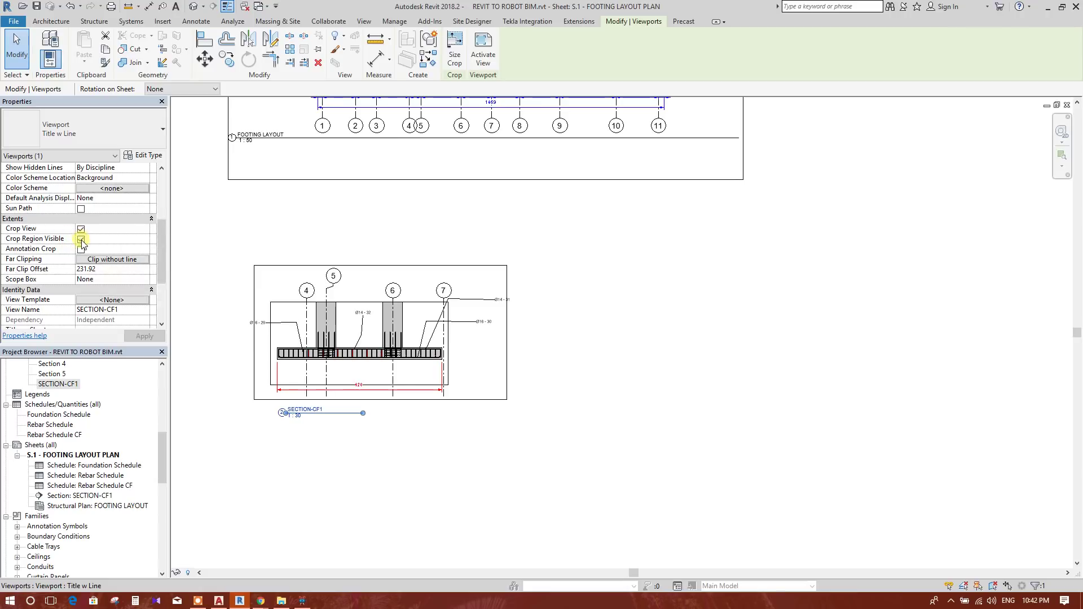
{"action": "left_click", "coordinate": [80, 239]}
{"action": "left_click", "coordinate": [483, 413]}
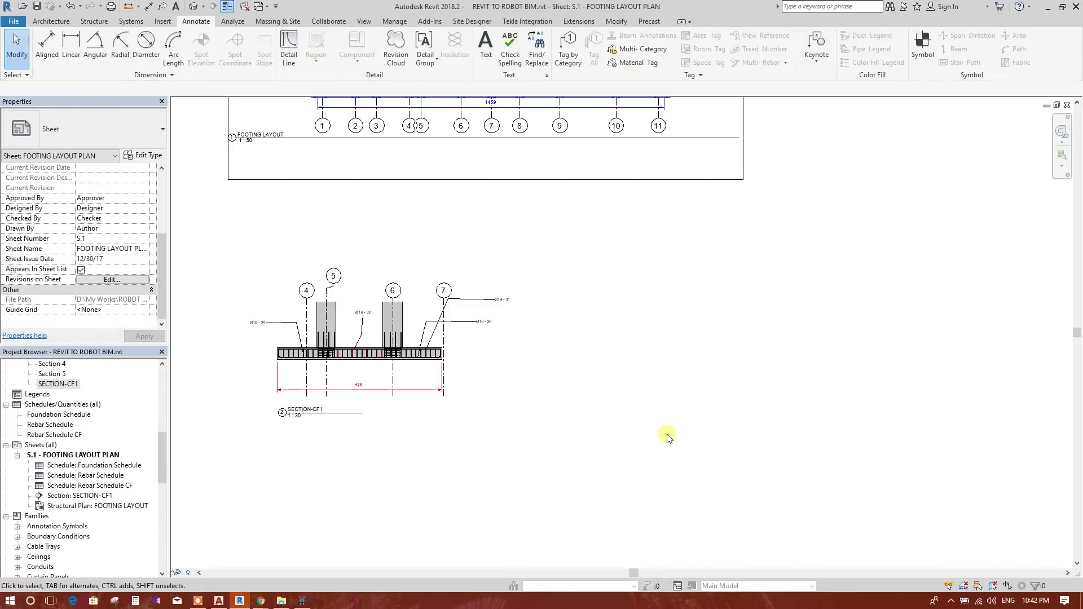
{"action": "scroll", "coordinate": [370, 350], "scroll_direction": "up", "scroll_amount": 2}
{"action": "scroll", "coordinate": [395, 361], "scroll_direction": "up", "scroll_amount": 1}
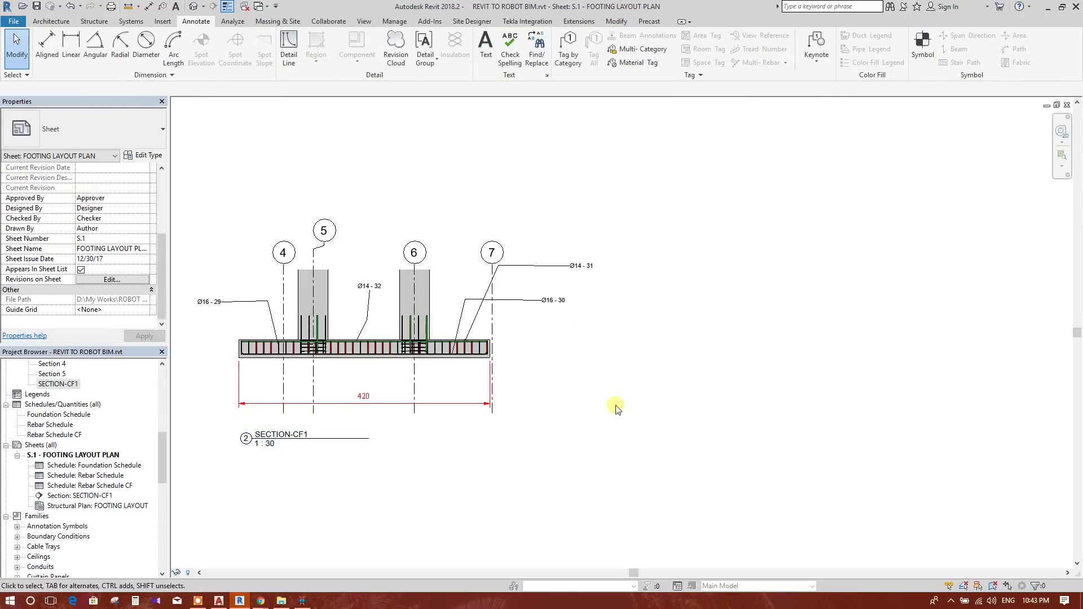
{"action": "scroll", "coordinate": [472, 479], "scroll_direction": "down", "scroll_amount": 2}
{"action": "scroll", "coordinate": [639, 408], "scroll_direction": "down", "scroll_amount": 2}
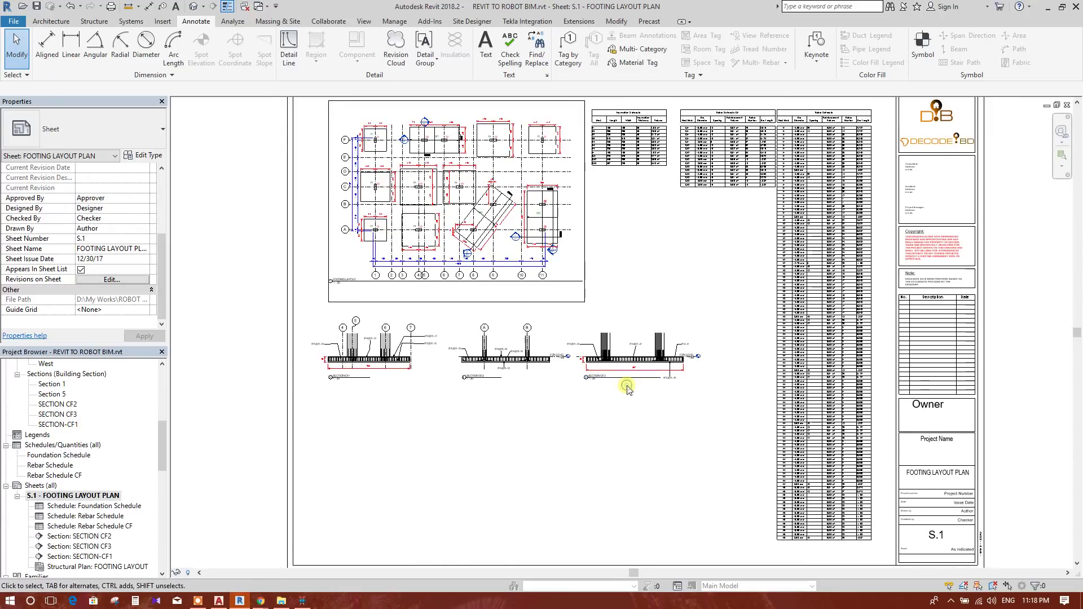
- Arrange SECTION-CF1, CF2 and CF3 viewports side by side below the plan
{"action": "left_click", "coordinate": [628, 386]}
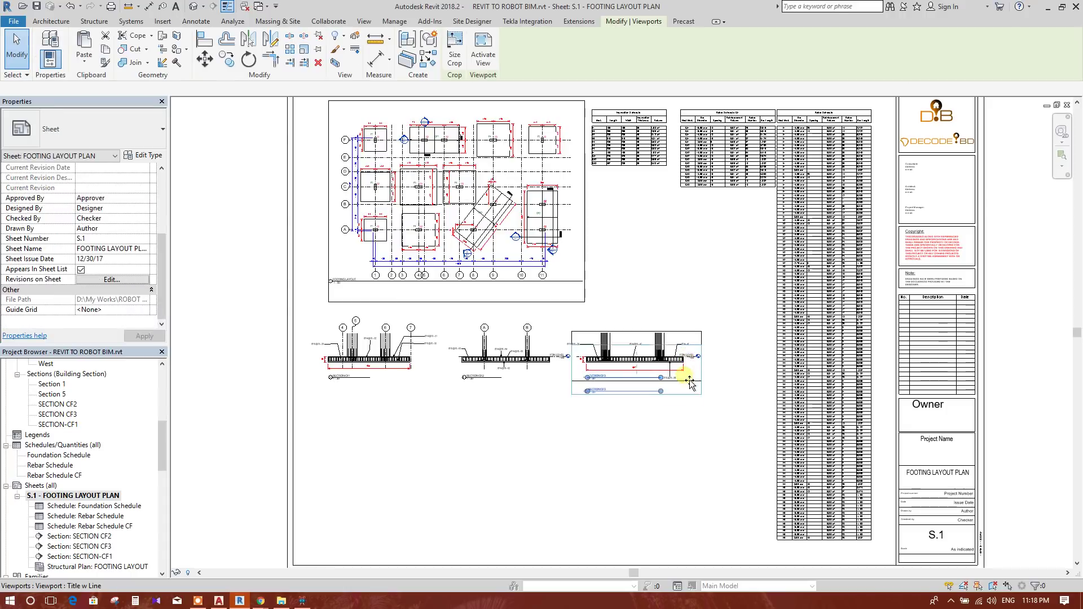
{"action": "left_click_drag", "start_coordinate": [689, 382], "coordinate": [534, 530]}
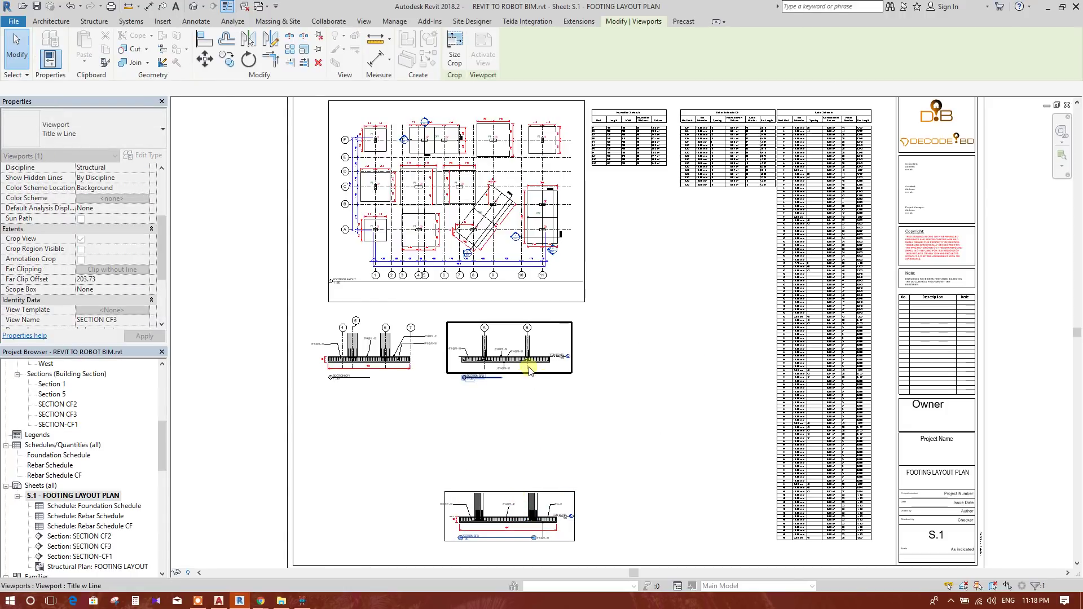
{"action": "left_click_drag", "start_coordinate": [529, 369], "coordinate": [556, 385]}
{"action": "left_click_drag", "start_coordinate": [654, 383], "coordinate": [661, 382]}
{"action": "left_click", "coordinate": [395, 371]}
{"action": "left_click_drag", "start_coordinate": [394, 371], "coordinate": [401, 400]}
{"action": "left_click_drag", "start_coordinate": [601, 369], "coordinate": [602, 398]}
{"action": "left_click_drag", "start_coordinate": [413, 399], "coordinate": [423, 411]}
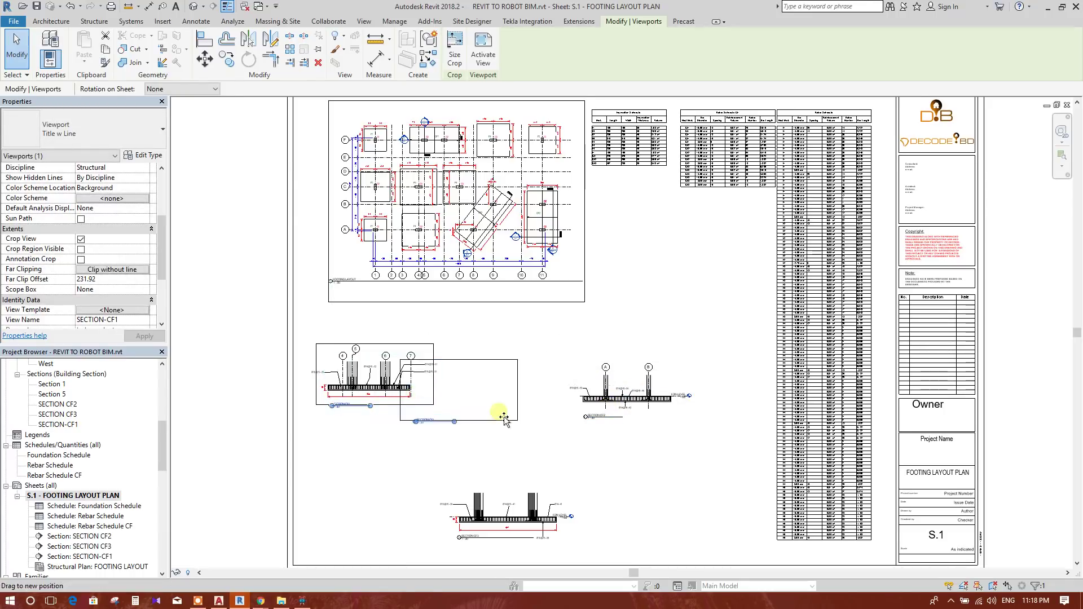
{"action": "left_click", "coordinate": [545, 422]}
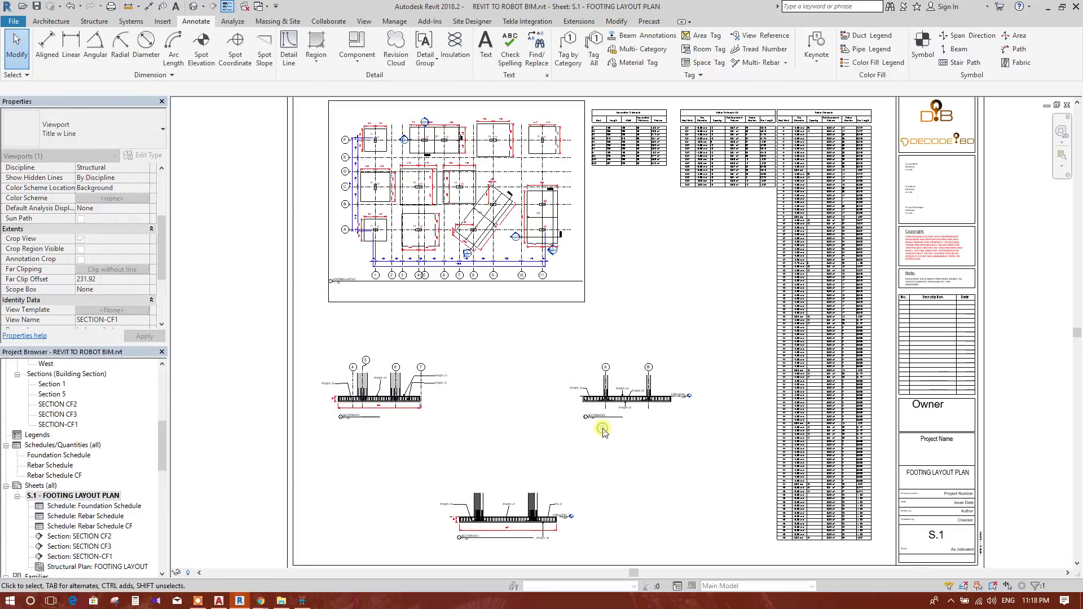
- Set SECTION-CF1 and SECTION CF2 to 1:20 and reposition the enlarged CF2
{"action": "left_click", "coordinate": [424, 398]}
{"action": "scroll", "coordinate": [136, 237], "scroll_direction": "up", "scroll_amount": 4}
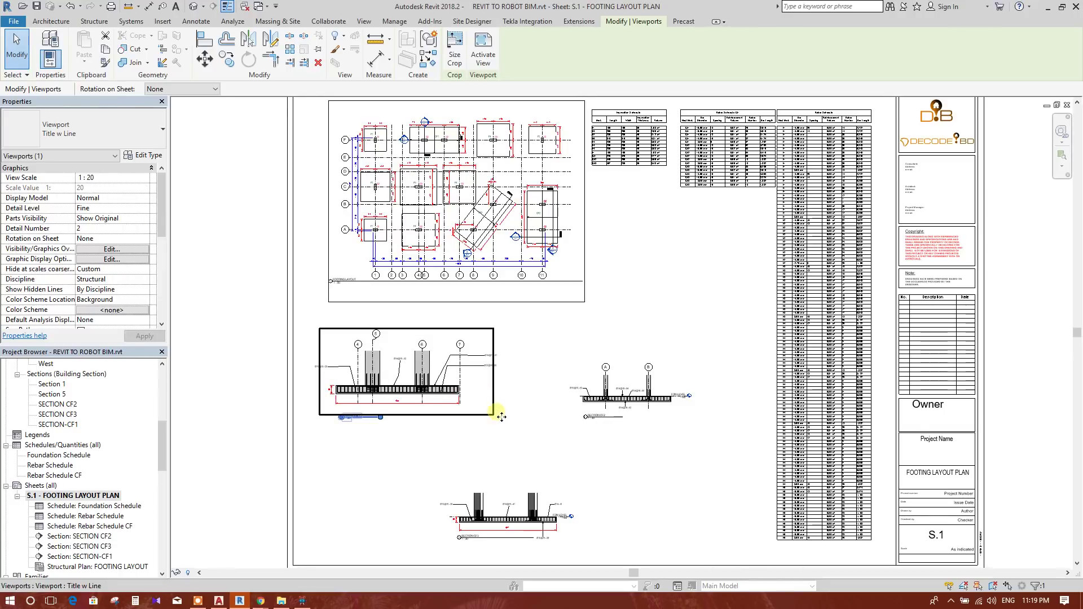
{"action": "left_click", "coordinate": [644, 441]}
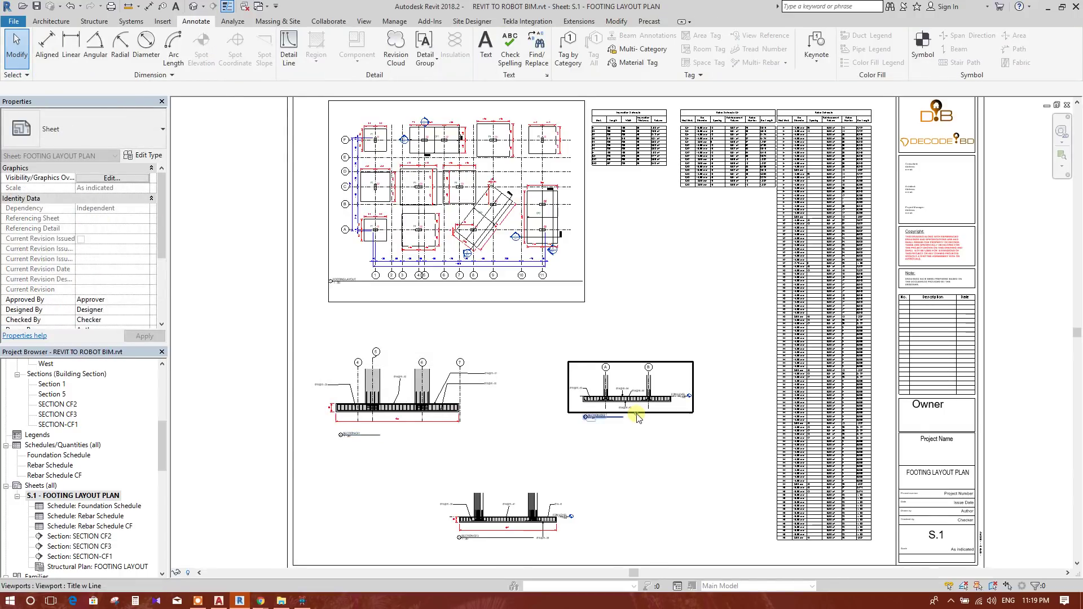
{"action": "left_click", "coordinate": [637, 418]}
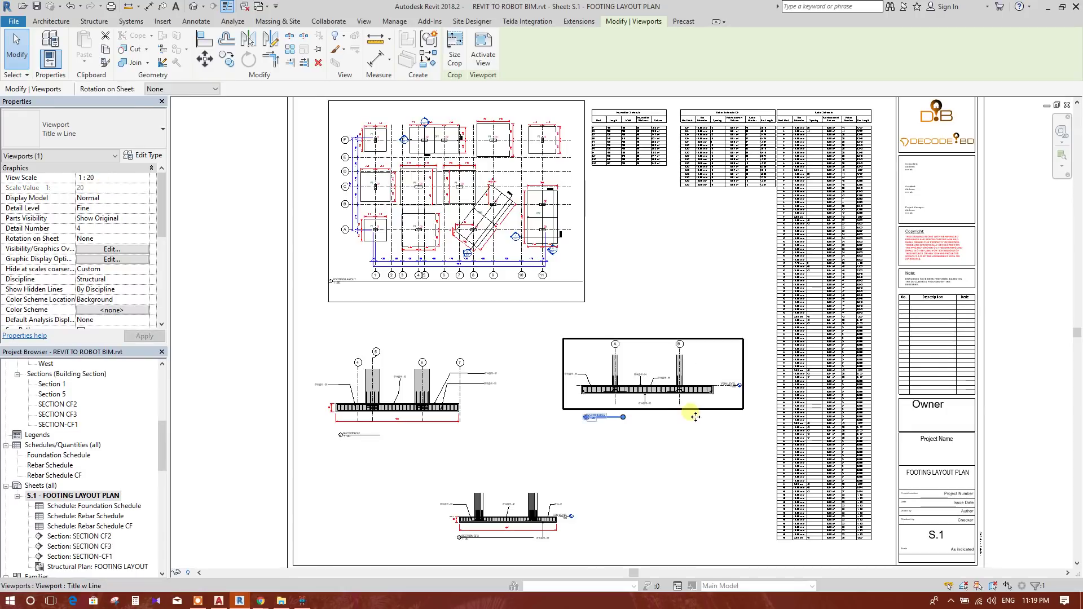
{"action": "left_click_drag", "start_coordinate": [668, 442], "coordinate": [684, 435]}
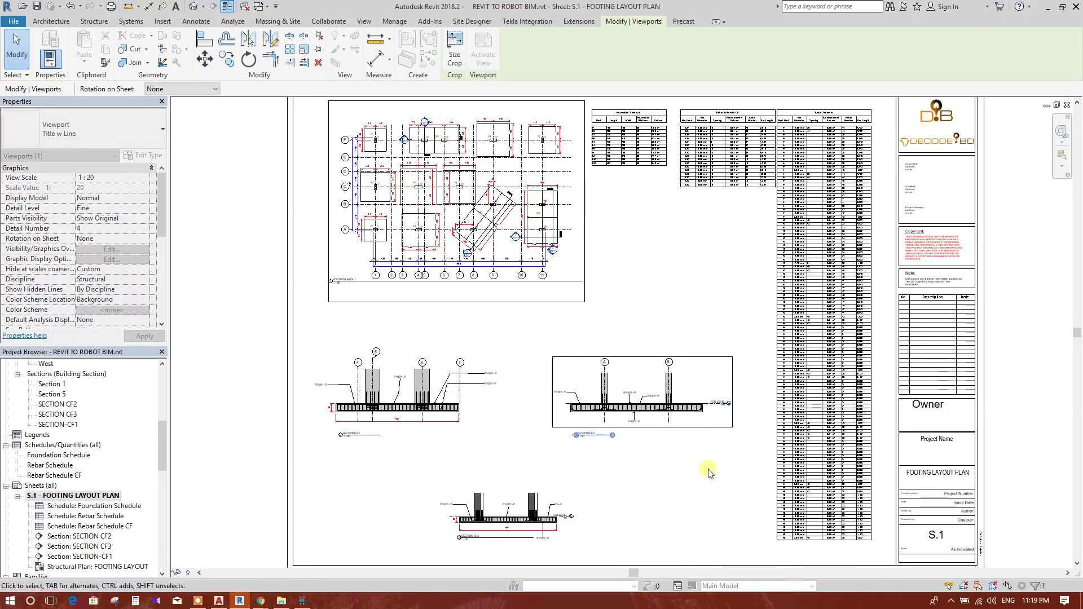
{"action": "middle_click_drag", "start_coordinate": [708, 467], "coordinate": [720, 413]}
{"action": "left_click", "coordinate": [657, 433]}
{"action": "left_click", "coordinate": [570, 454]}
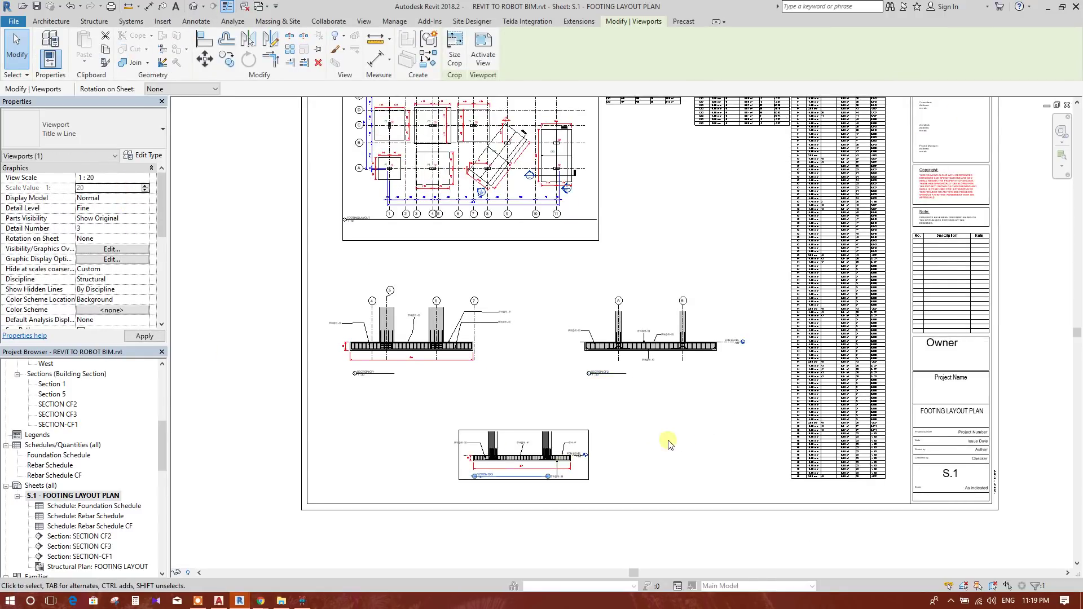
- Apply 1:20 scale to the bottom section viewport and zoom out on the sheet
{"action": "left_click", "coordinate": [624, 446]}
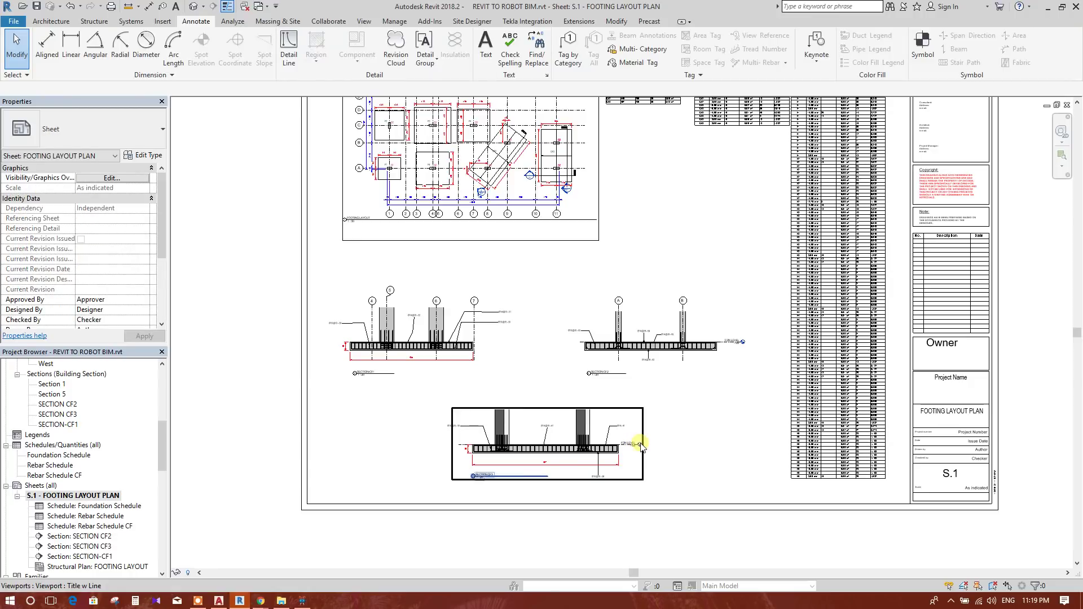
{"action": "scroll", "coordinate": [564, 371], "scroll_direction": "up", "scroll_amount": 2}
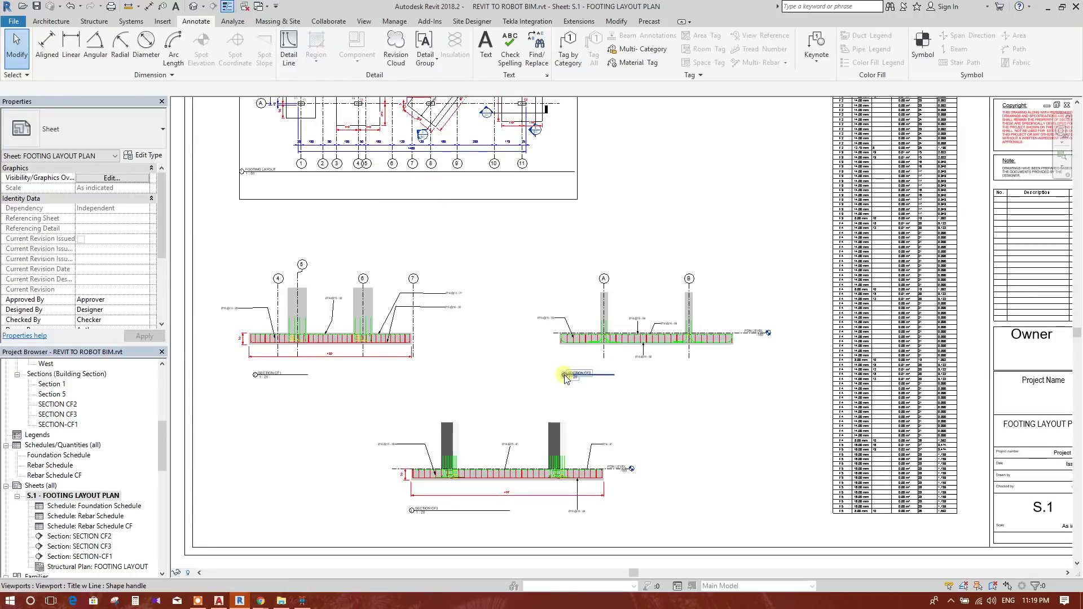
{"action": "middle_click_drag", "start_coordinate": [661, 411], "coordinate": [669, 398]}
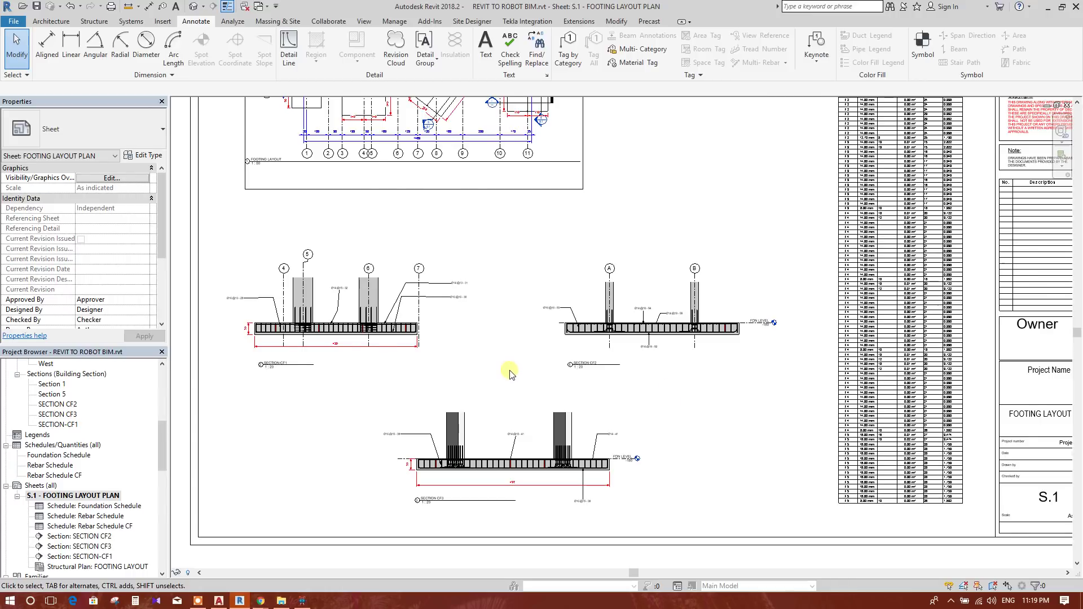
{"action": "scroll", "coordinate": [508, 371], "scroll_direction": "down", "scroll_amount": 2}
{"action": "scroll", "coordinate": [597, 360], "scroll_direction": "down", "scroll_amount": 1}
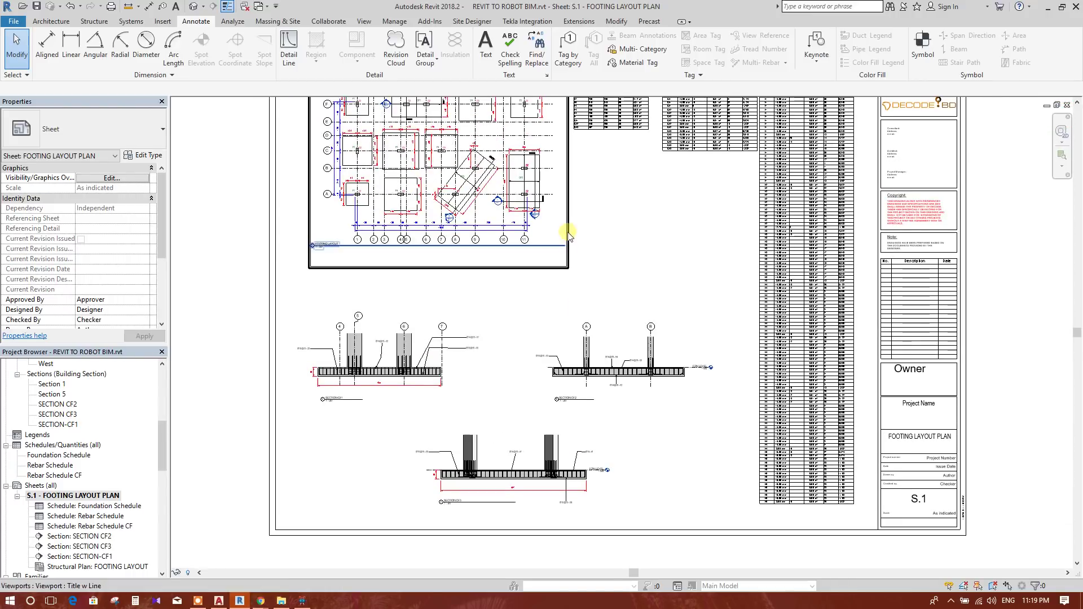
- Move the footing plan and place the foundation schedule beside it
{"action": "left_click", "coordinate": [567, 233]}
{"action": "scroll", "coordinate": [587, 310], "scroll_direction": "down", "scroll_amount": 2}
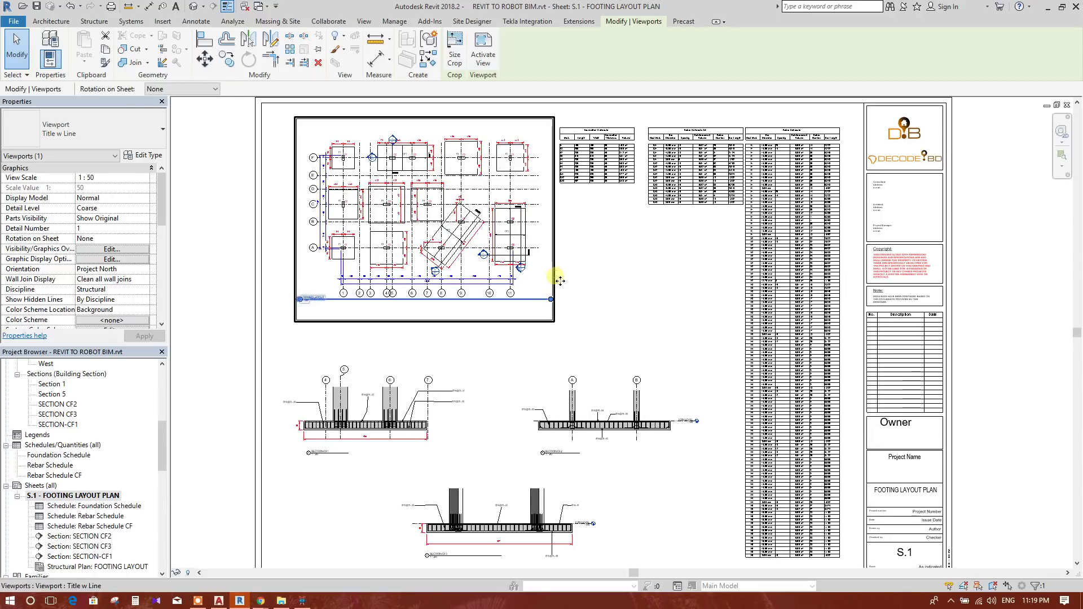
{"action": "left_click_drag", "start_coordinate": [562, 281], "coordinate": [620, 342]}
{"action": "scroll", "coordinate": [648, 321], "scroll_direction": "left", "scroll_amount": 2}
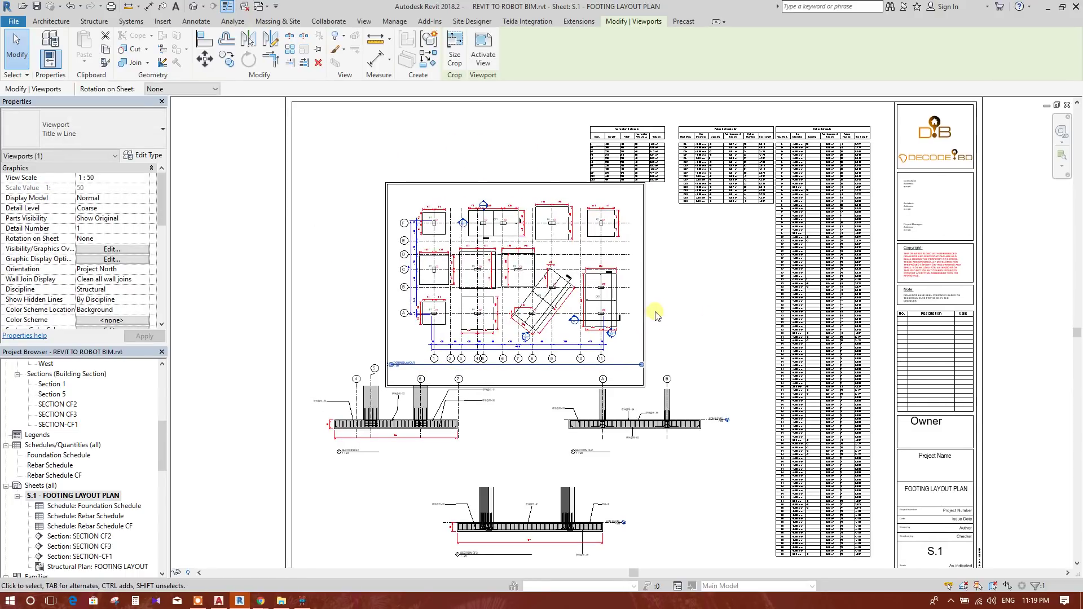
{"action": "left_click", "coordinate": [649, 160]}
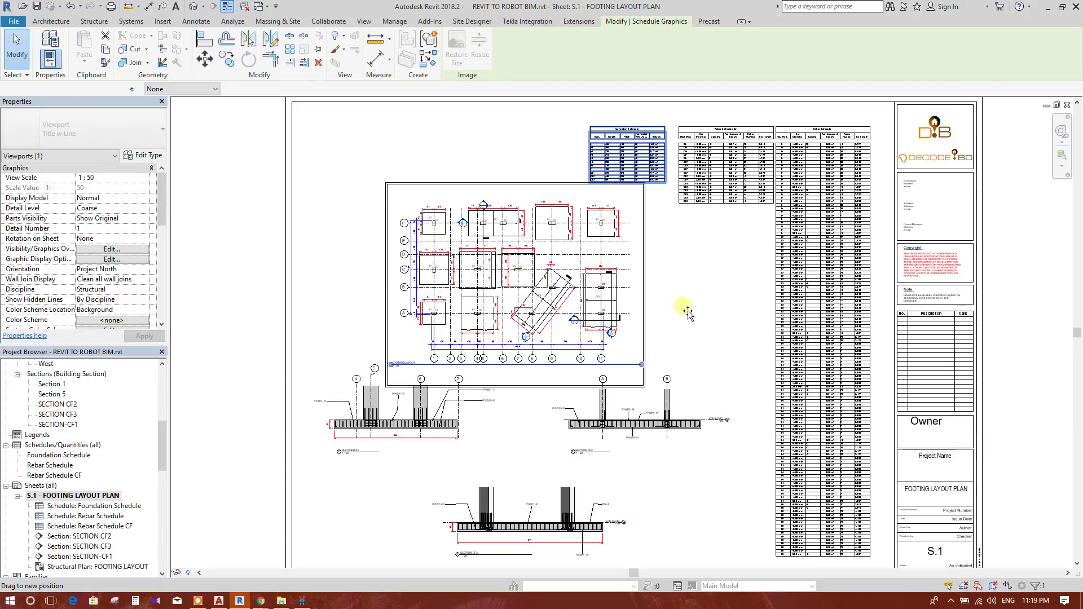
{"action": "left_click_drag", "start_coordinate": [687, 312], "coordinate": [742, 260]}
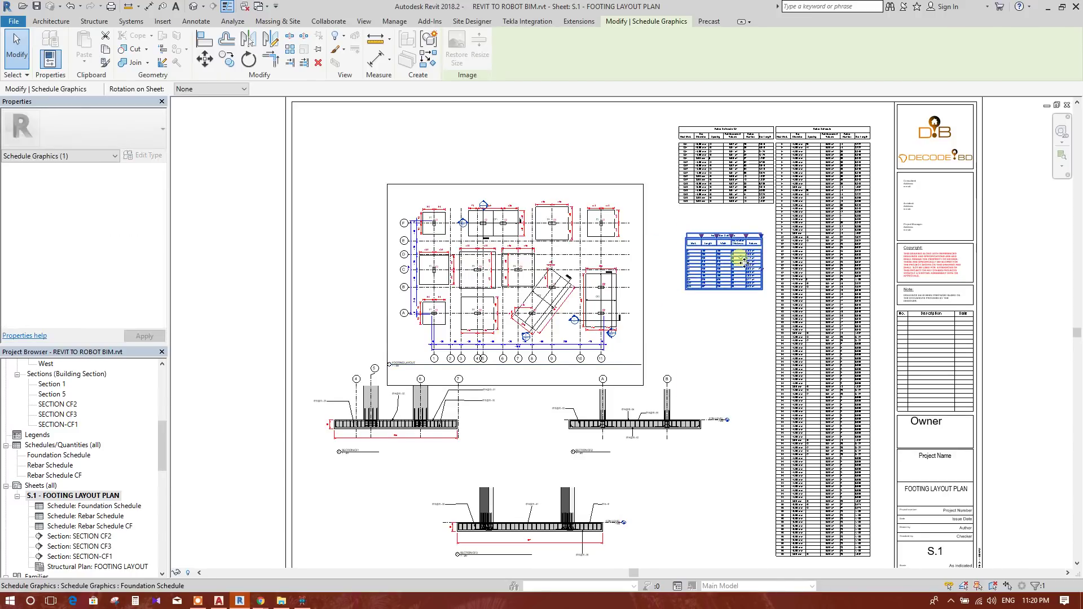
{"action": "left_click", "coordinate": [634, 262]}
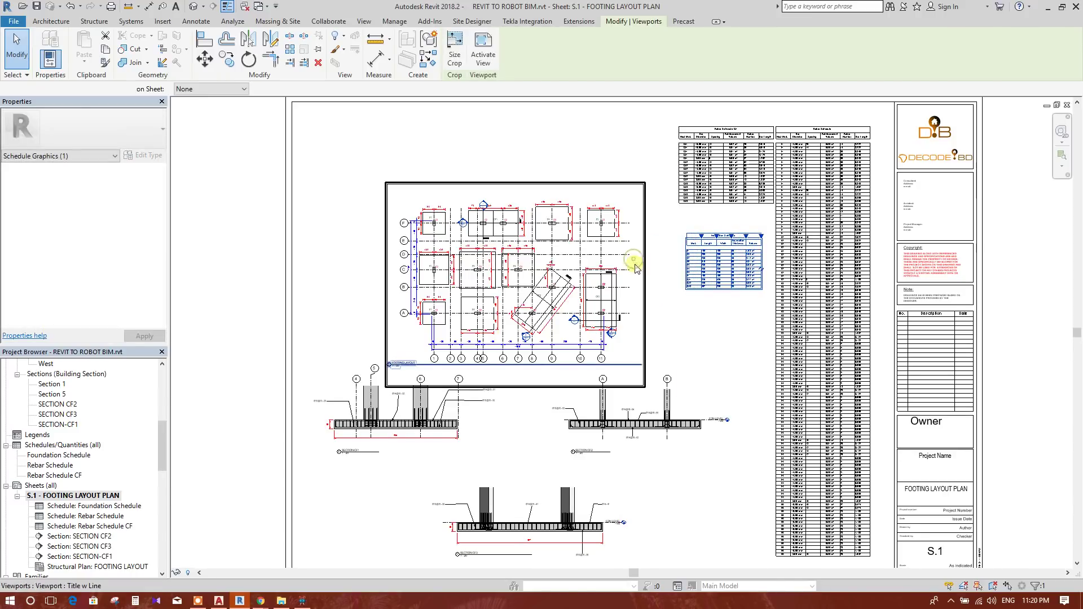
{"action": "left_click_drag", "start_coordinate": [648, 261], "coordinate": [675, 246]}
- Pan to centre the whole S.1 sheet in the window and bring up Print
{"action": "left_click", "coordinate": [648, 527]}
{"action": "middle_click_drag", "start_coordinate": [648, 526], "coordinate": [612, 441]}
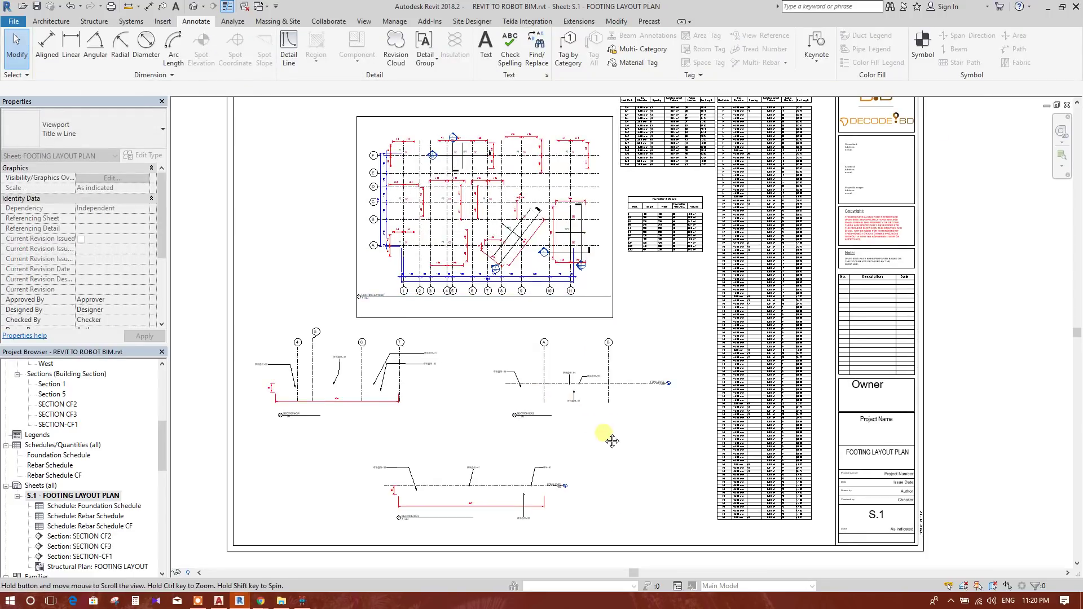
{"action": "scroll", "coordinate": [620, 449], "scroll_direction": "down", "scroll_amount": 2}
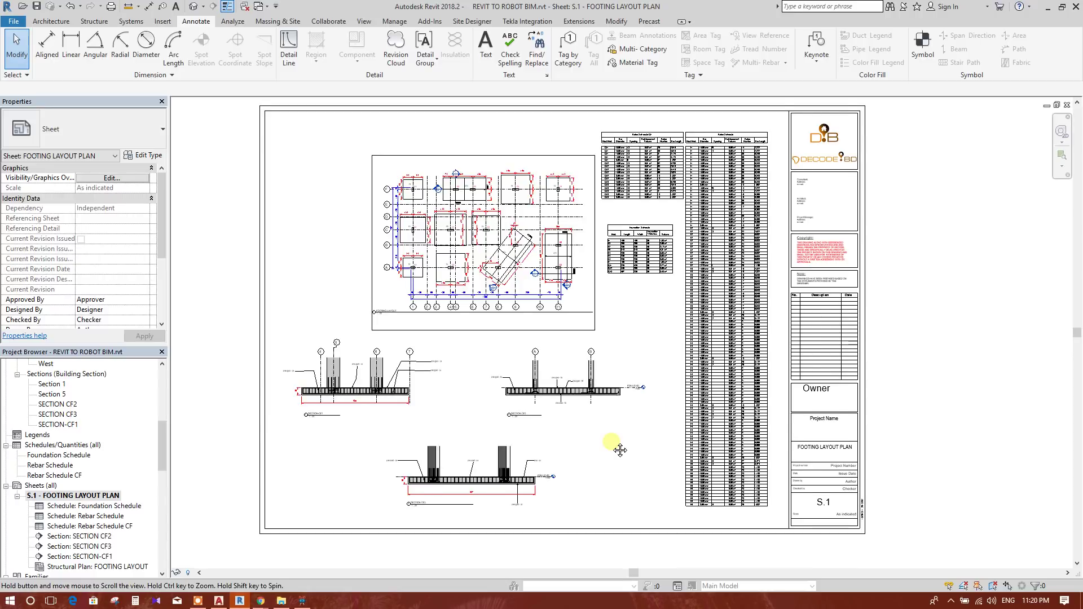
{"action": "middle_click_drag", "start_coordinate": [620, 450], "coordinate": [614, 445]}
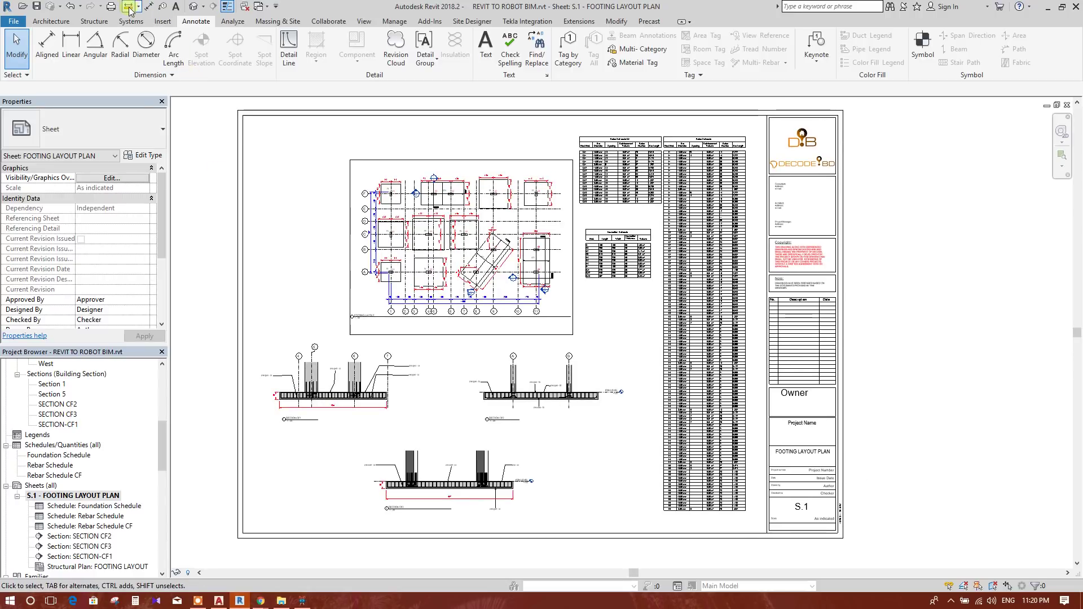
{"action": "left_click", "coordinate": [297, 195]}
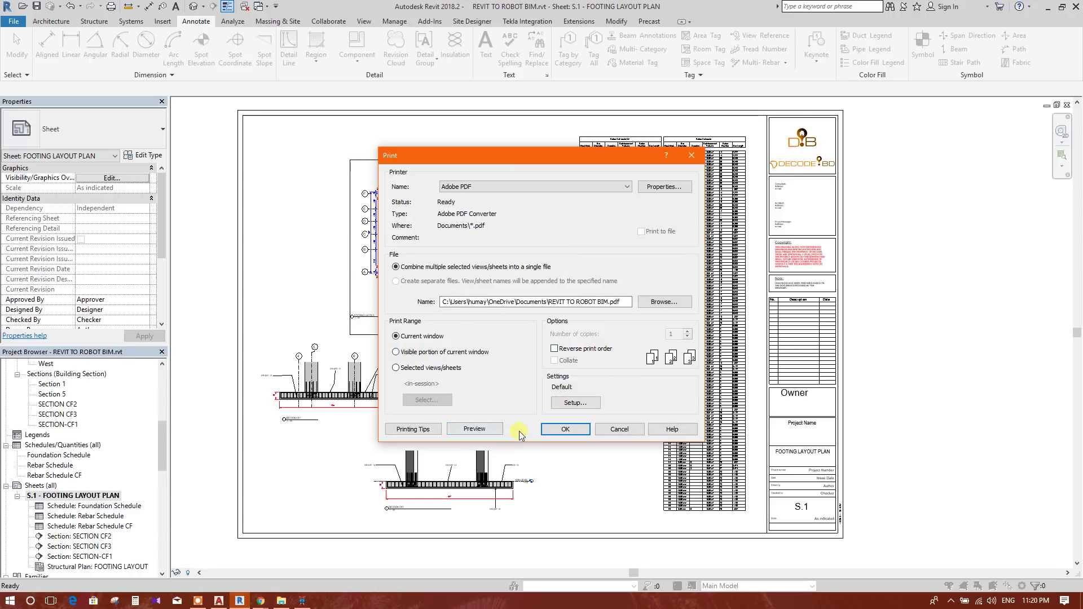
- Preview the S.1 sheet print, dismiss the raster warning, then reopen Print with Ctrl+P
{"action": "left_click", "coordinate": [487, 430]}
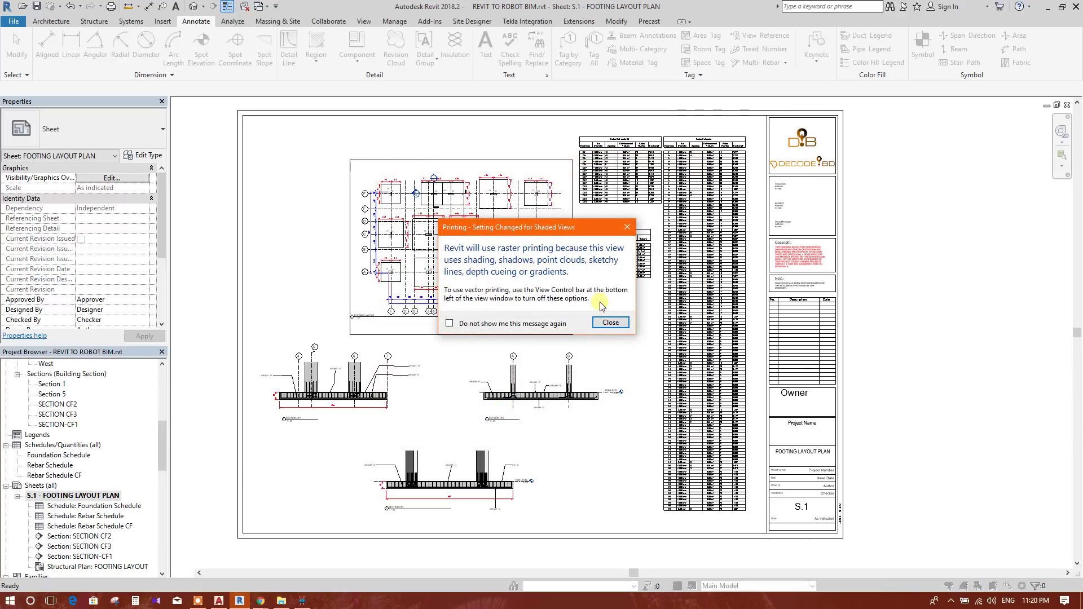
{"action": "left_click", "coordinate": [608, 323]}
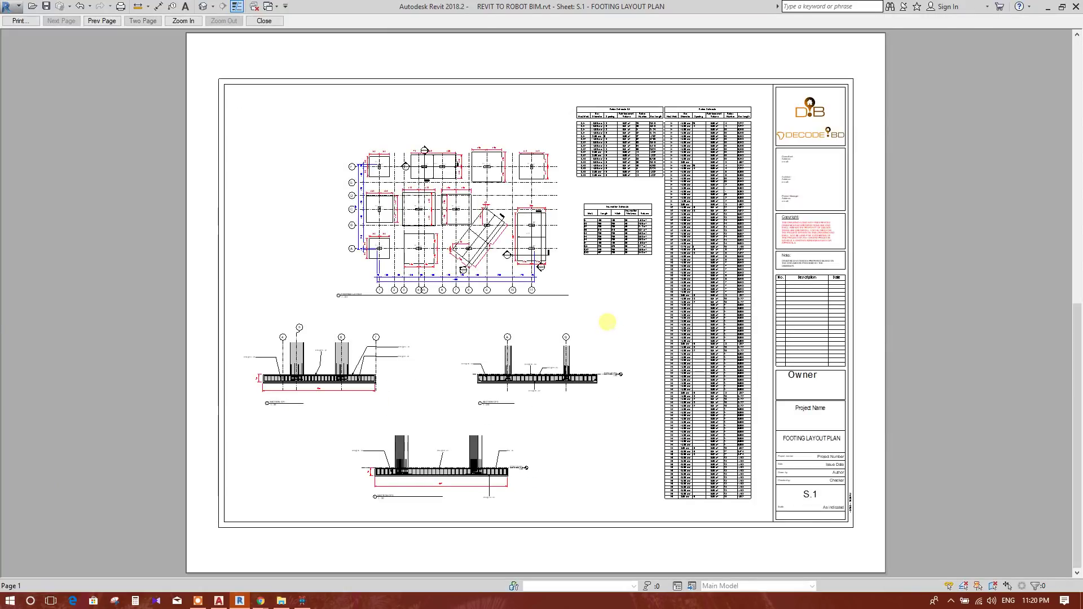
{"action": "left_click", "coordinate": [263, 20]}
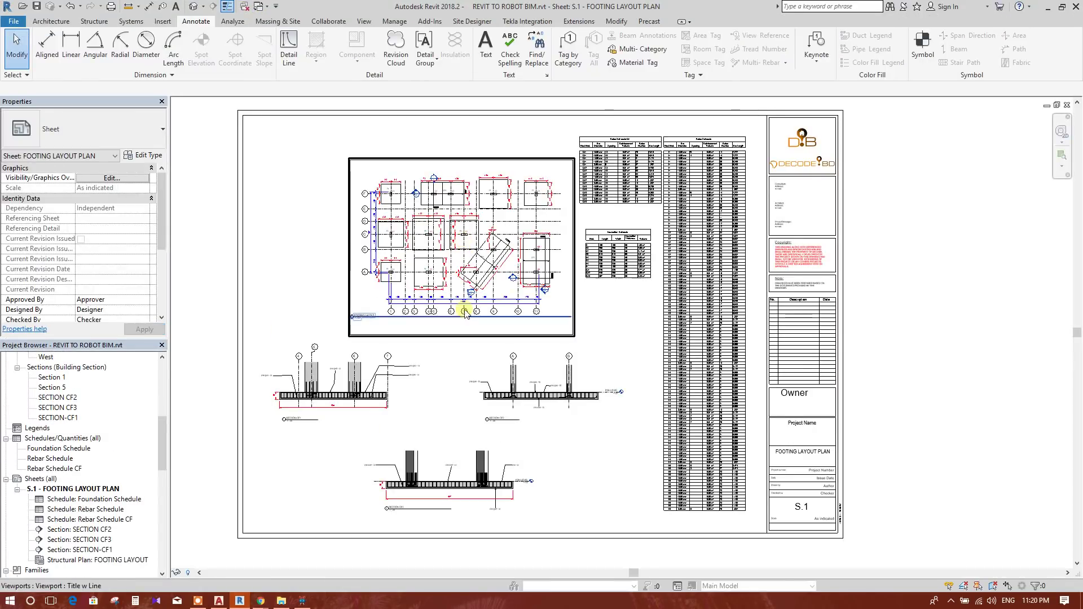
{"action": "key", "text": "ctrl+p"}
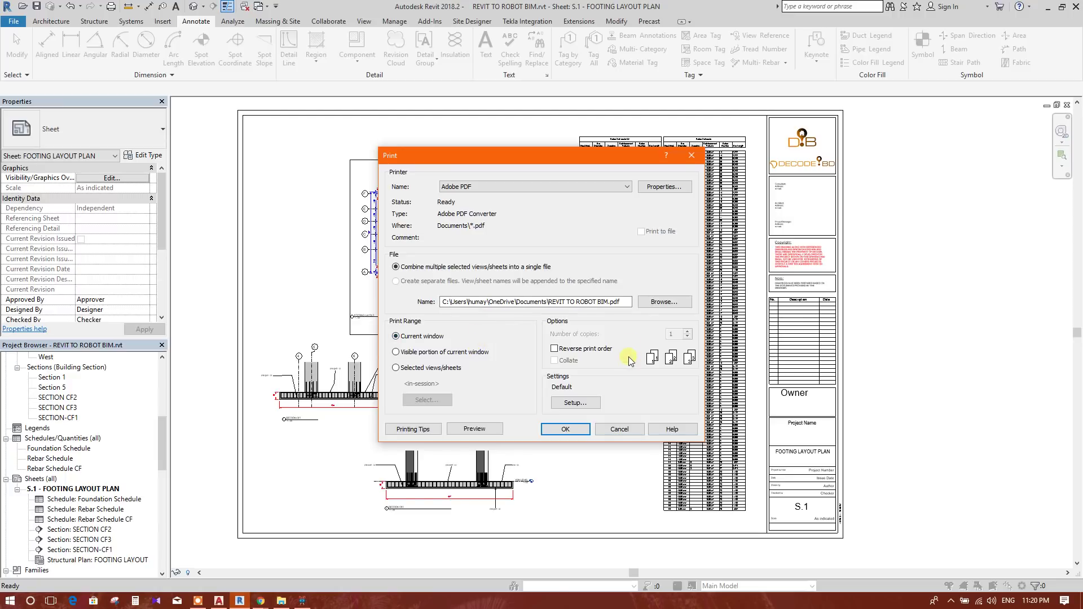
- Set A1 paper offset from corner with No Margin, then preview the sheet
{"action": "left_click", "coordinate": [570, 404]}
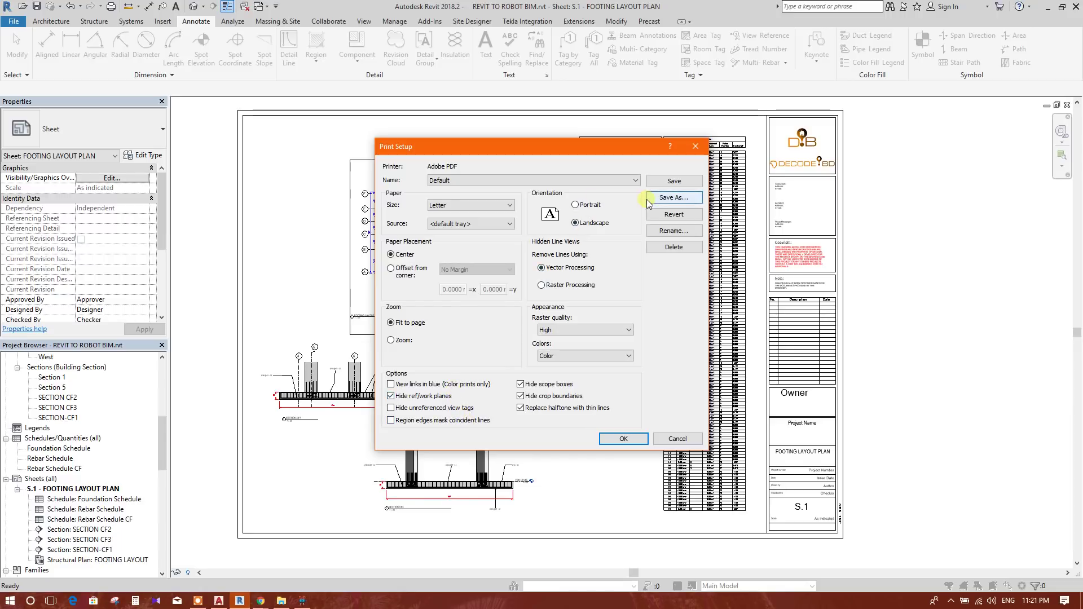
{"action": "left_click", "coordinate": [485, 205]}
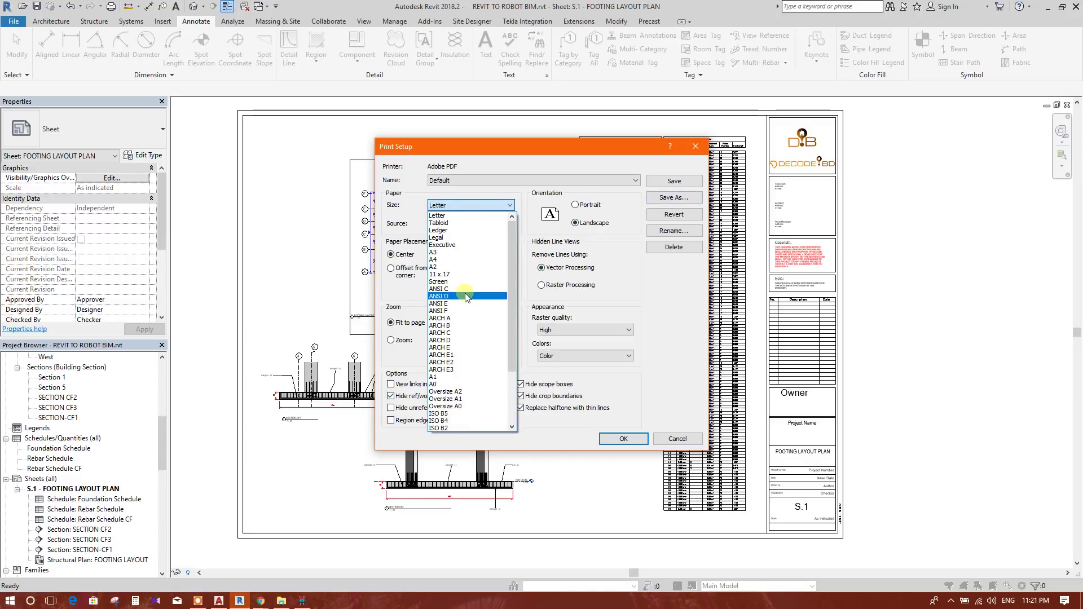
{"action": "left_click", "coordinate": [462, 384]}
{"action": "left_click", "coordinate": [501, 206]}
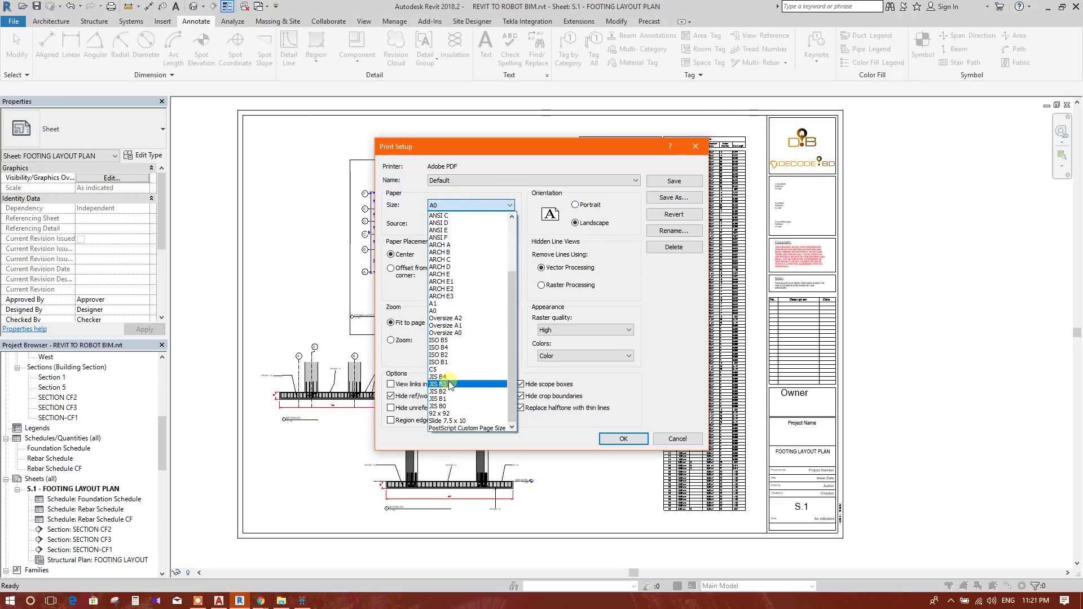
{"action": "left_click", "coordinate": [446, 348]}
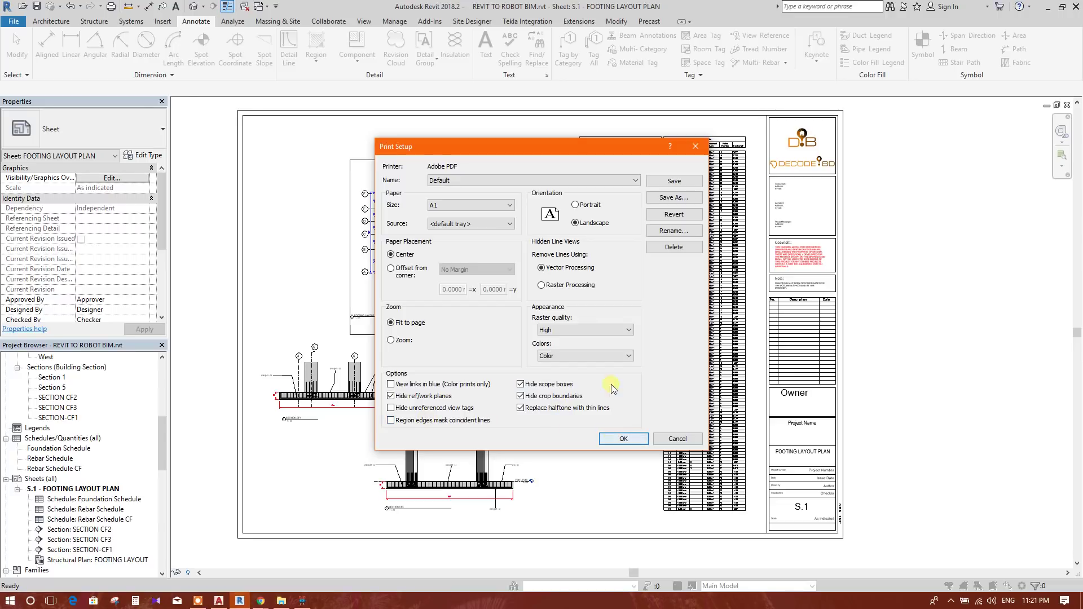
{"action": "left_click", "coordinate": [198, 601]}
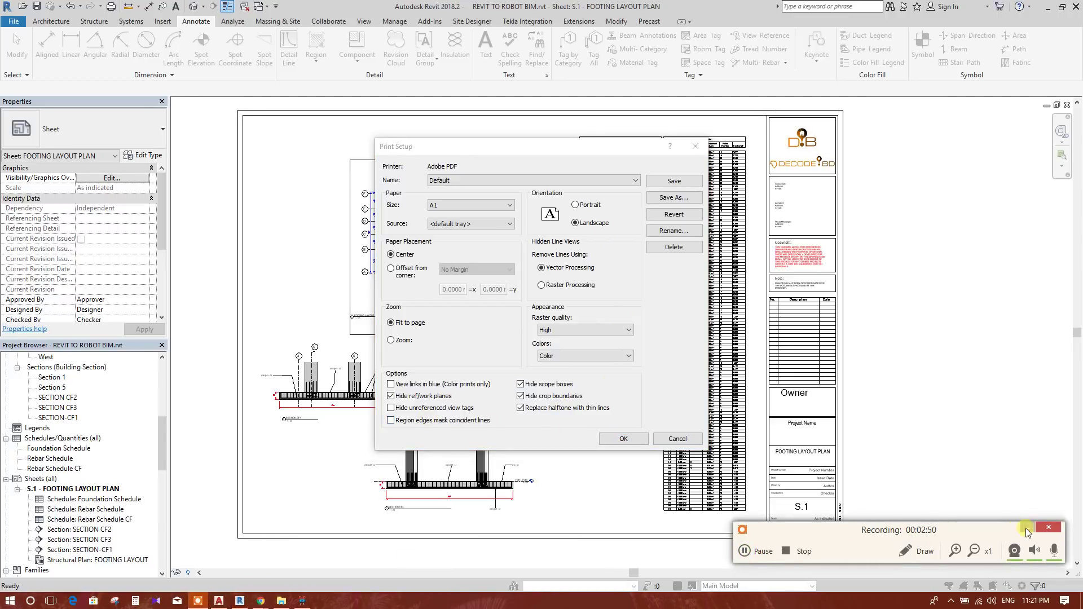
{"action": "left_click", "coordinate": [1027, 530]}
{"action": "left_click", "coordinate": [394, 273]}
{"action": "left_click", "coordinate": [488, 270]}
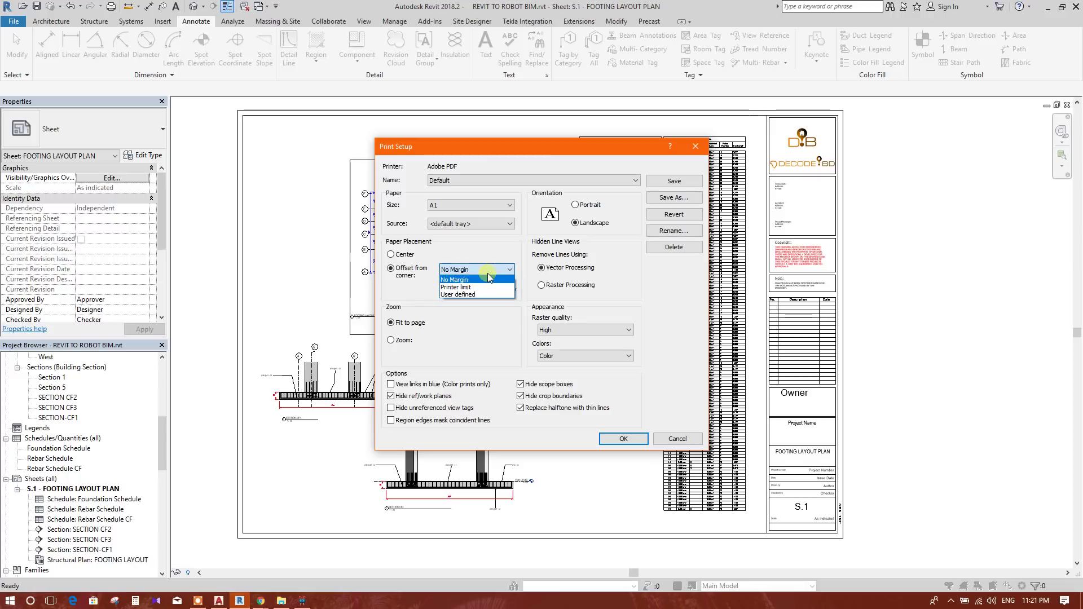
{"action": "left_click", "coordinate": [488, 279]}
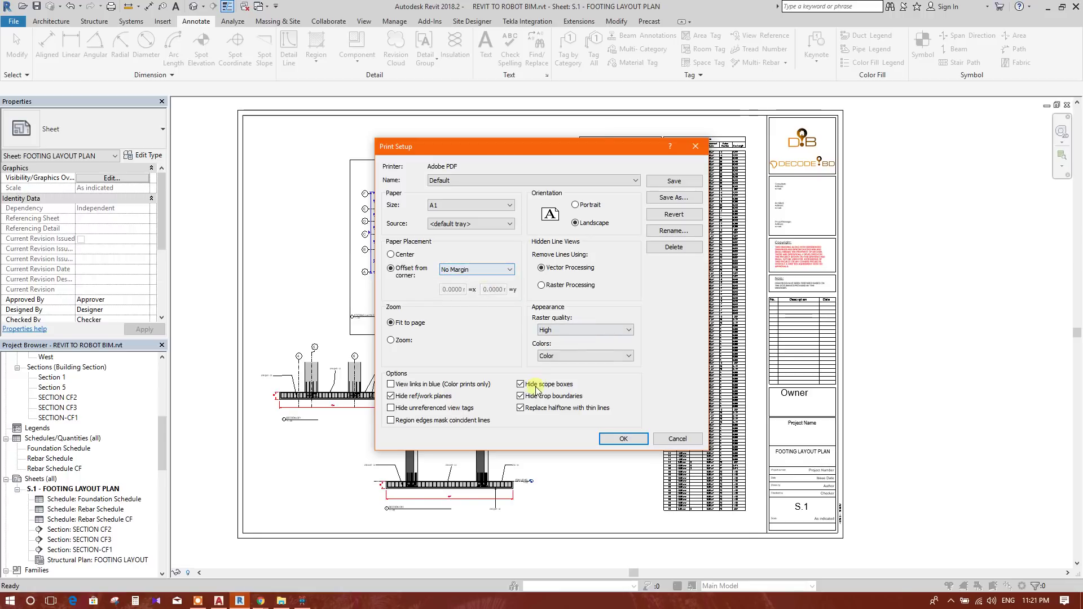
{"action": "left_click", "coordinate": [612, 440]}
{"action": "left_click", "coordinate": [474, 429]}
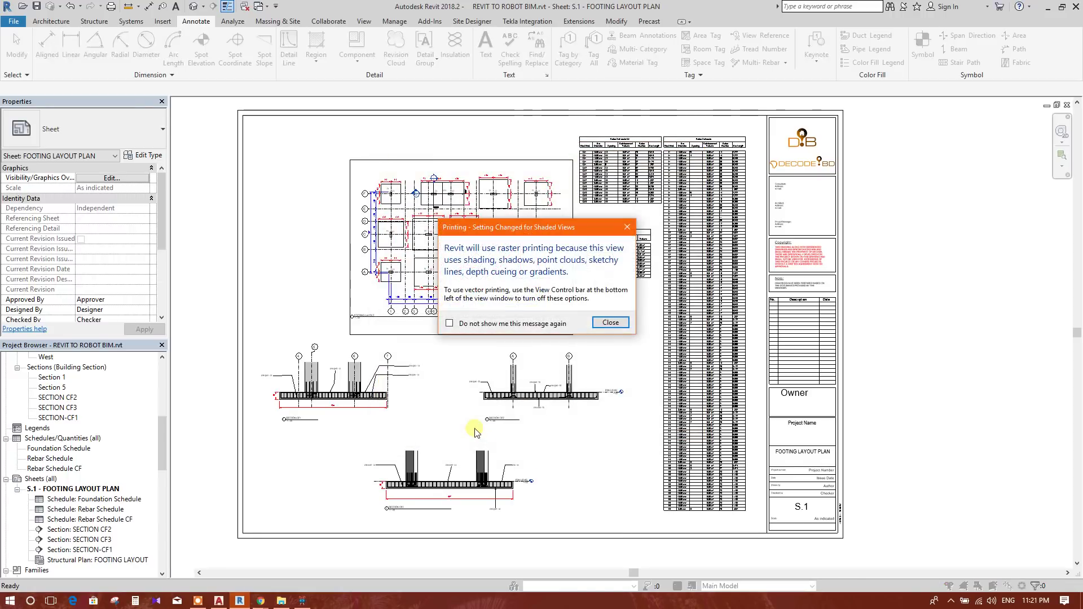
{"action": "left_click", "coordinate": [610, 322]}
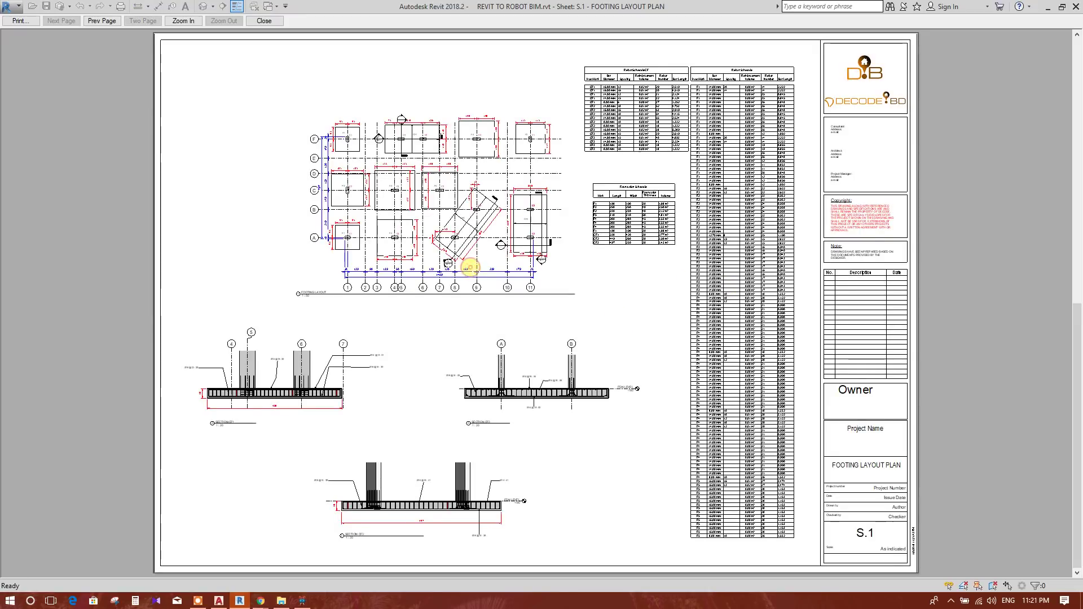
- Print the S.1 sheet to the Desktop as REVIT TO ROBOT BIM.pdf
{"action": "left_click", "coordinate": [23, 21]}
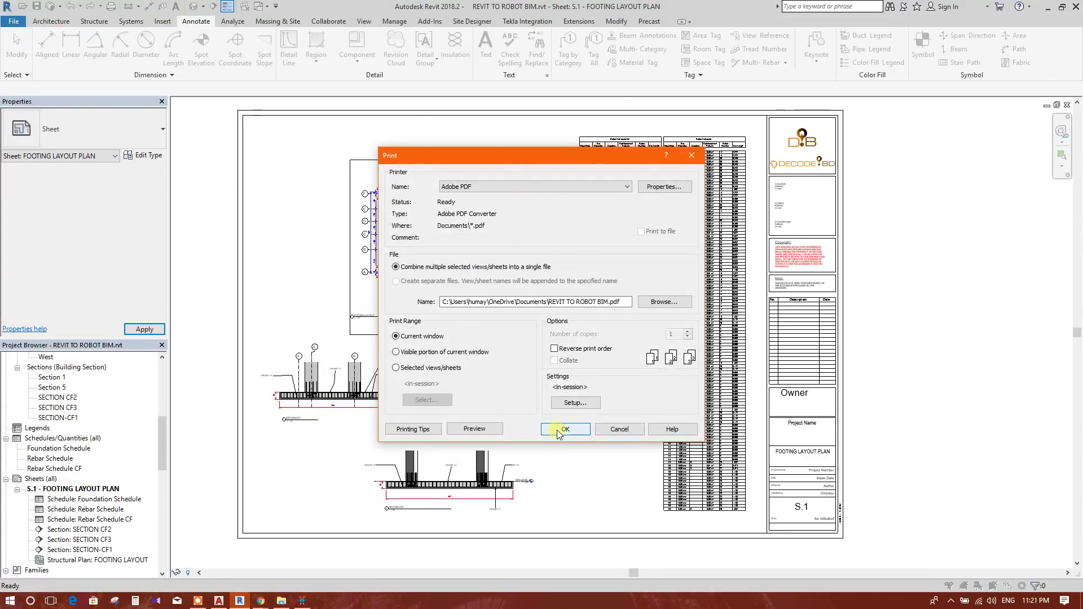
{"action": "left_click", "coordinate": [561, 430]}
{"action": "left_click", "coordinate": [615, 320]}
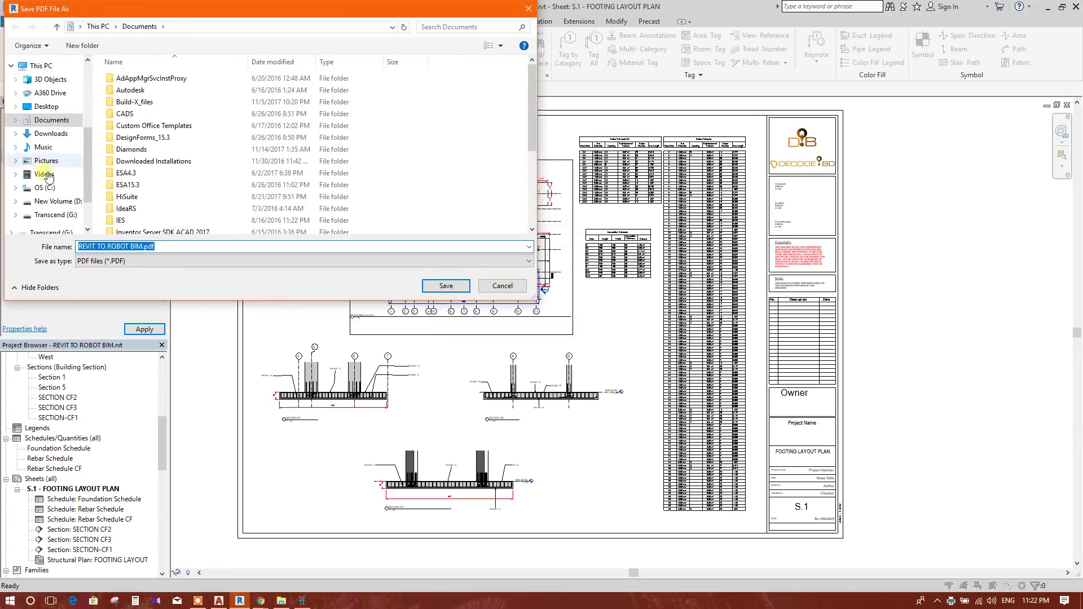
{"action": "left_click", "coordinate": [46, 106]}
{"action": "left_click", "coordinate": [445, 286]}
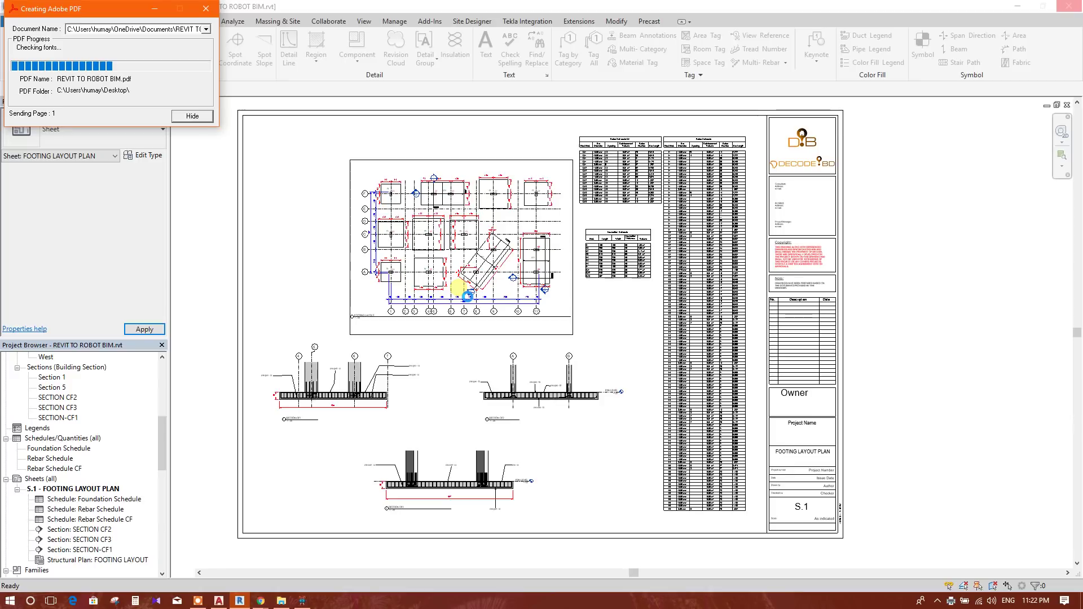
{"action": "left_click", "coordinate": [197, 600]}
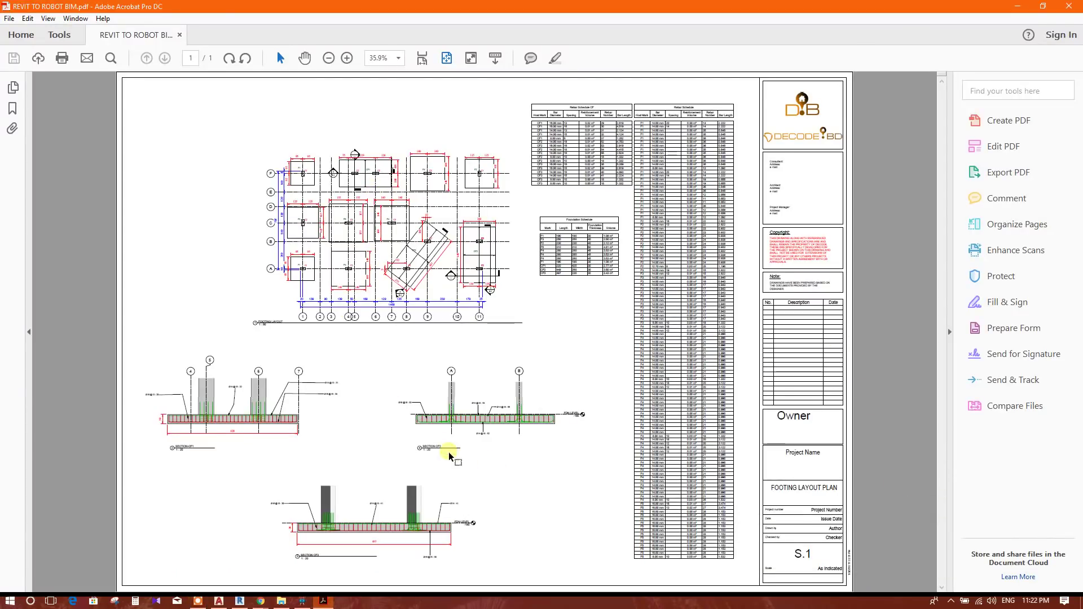
- Zoom into Section CF2 in the PDF to check the rebar tags, then zoom back out
{"action": "scroll", "coordinate": [450, 456], "scroll_direction": "up", "scroll_amount": 6, "text": "ctrl"}
{"action": "scroll", "coordinate": [418, 408], "scroll_direction": "down", "scroll_amount": 5, "text": "ctrl"}
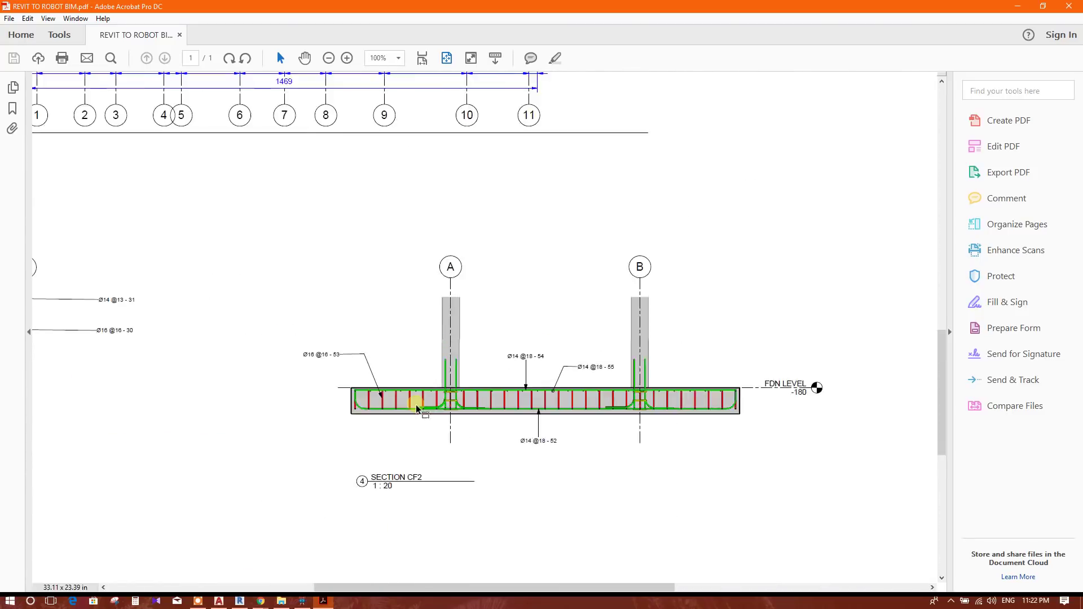
{"action": "scroll", "coordinate": [533, 403], "scroll_direction": "down", "scroll_amount": 3, "text": "ctrl"}
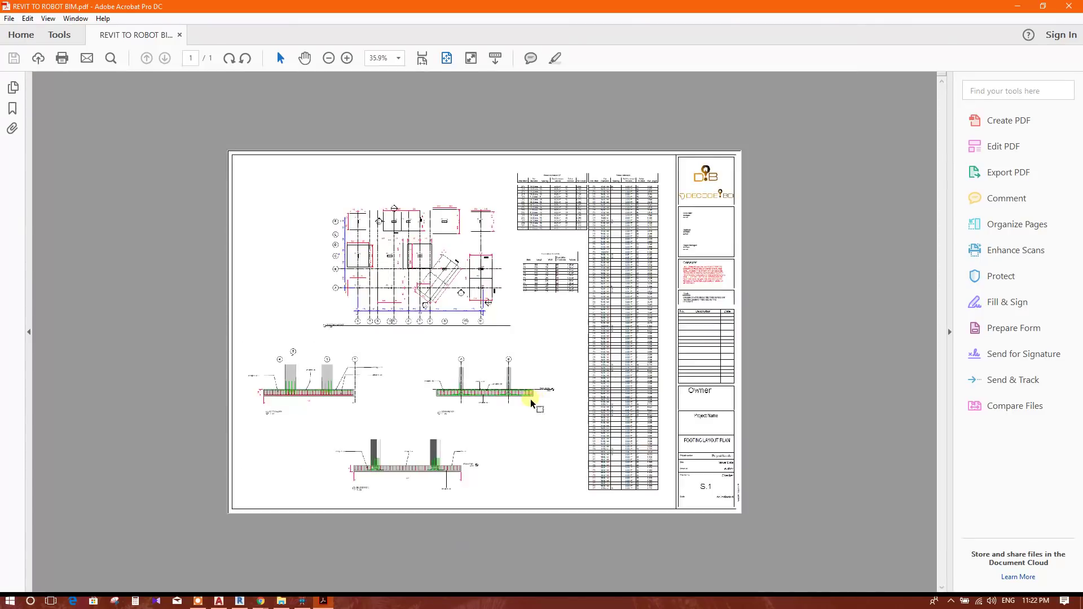
{"action": "scroll", "coordinate": [438, 386], "scroll_direction": "up", "scroll_amount": 3, "text": "ctrl"}
{"action": "scroll", "coordinate": [438, 390], "scroll_direction": "down", "scroll_amount": 1, "text": "ctrl"}
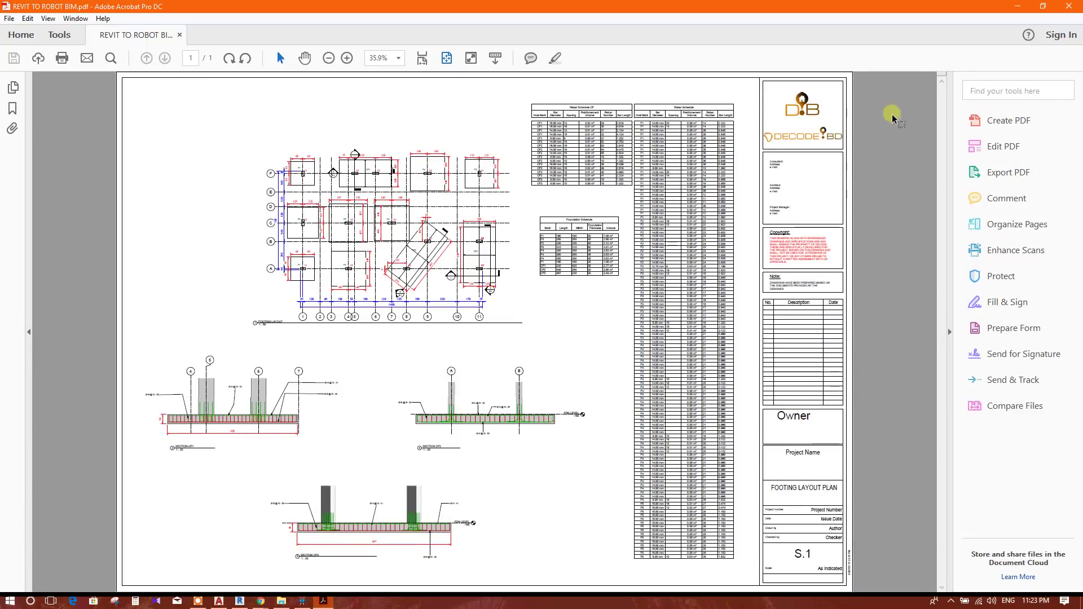
- Return to Revit, open Project Information, and change the building name to 6 STORIED RES BD
{"action": "left_click", "coordinate": [1069, 7]}
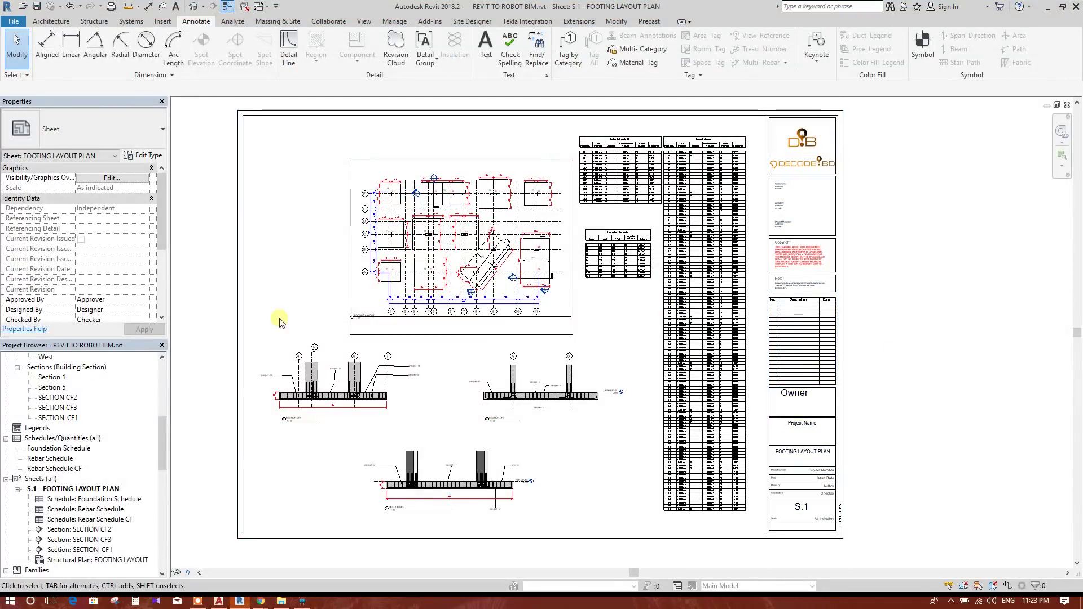
{"action": "left_click", "coordinate": [394, 23]}
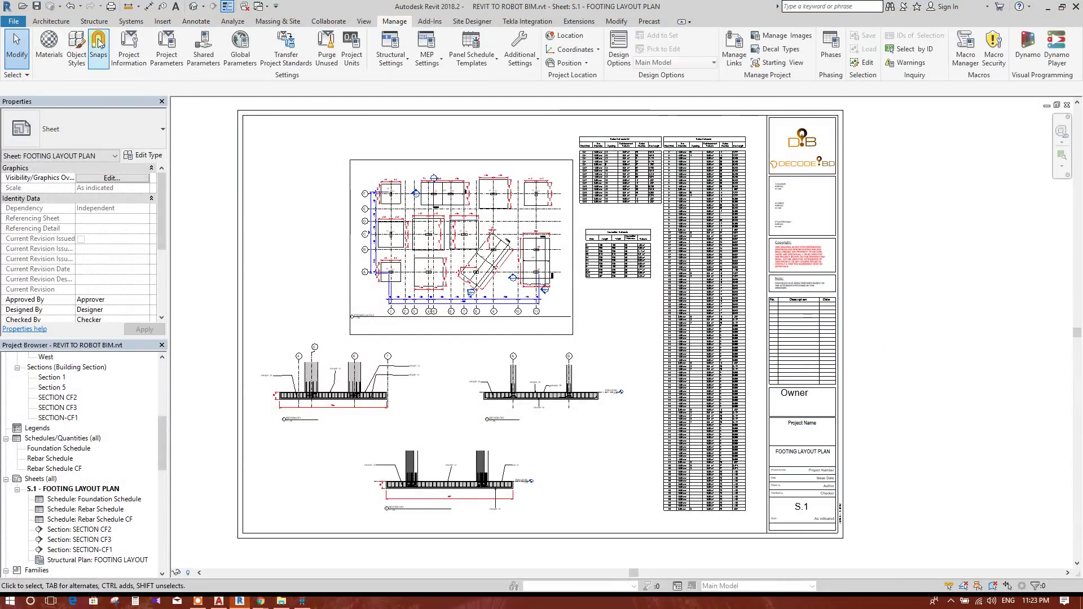
{"action": "left_click", "coordinate": [129, 48]}
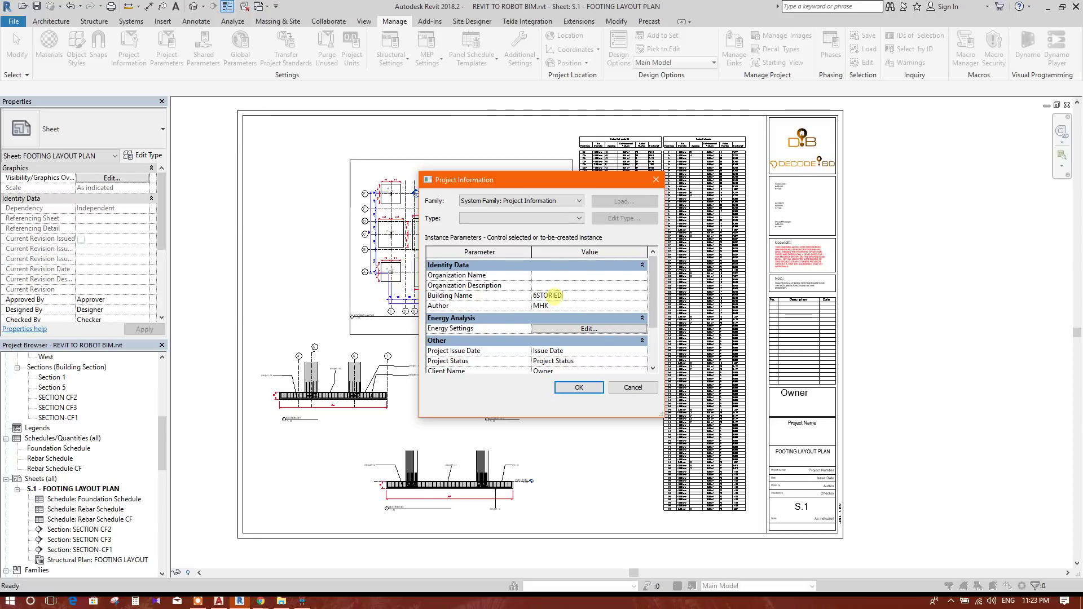
{"action": "left_click", "coordinate": [535, 295]}
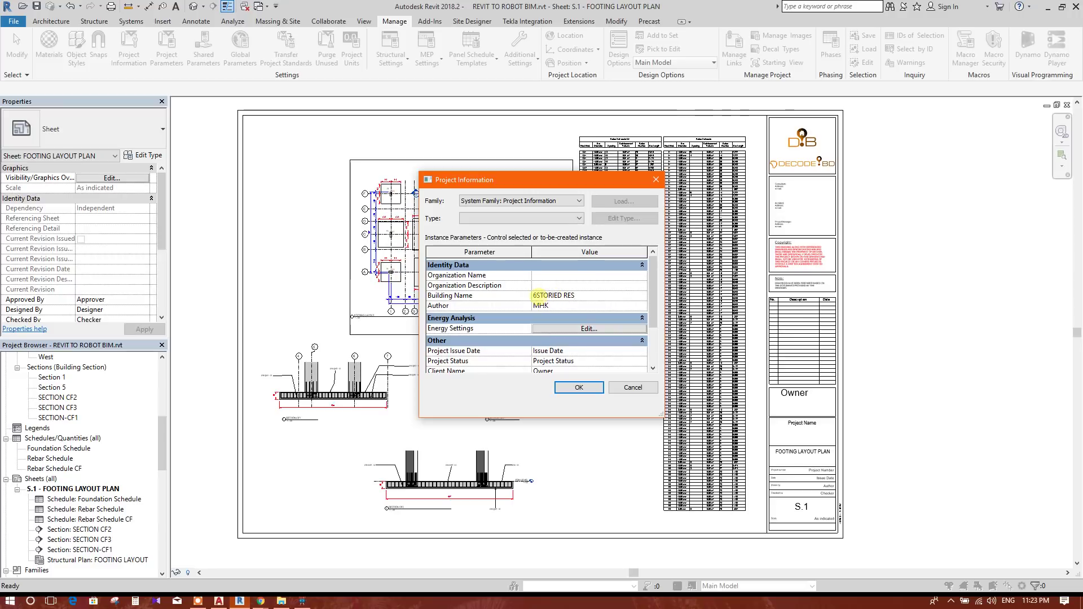
{"action": "left_click", "coordinate": [554, 282]}
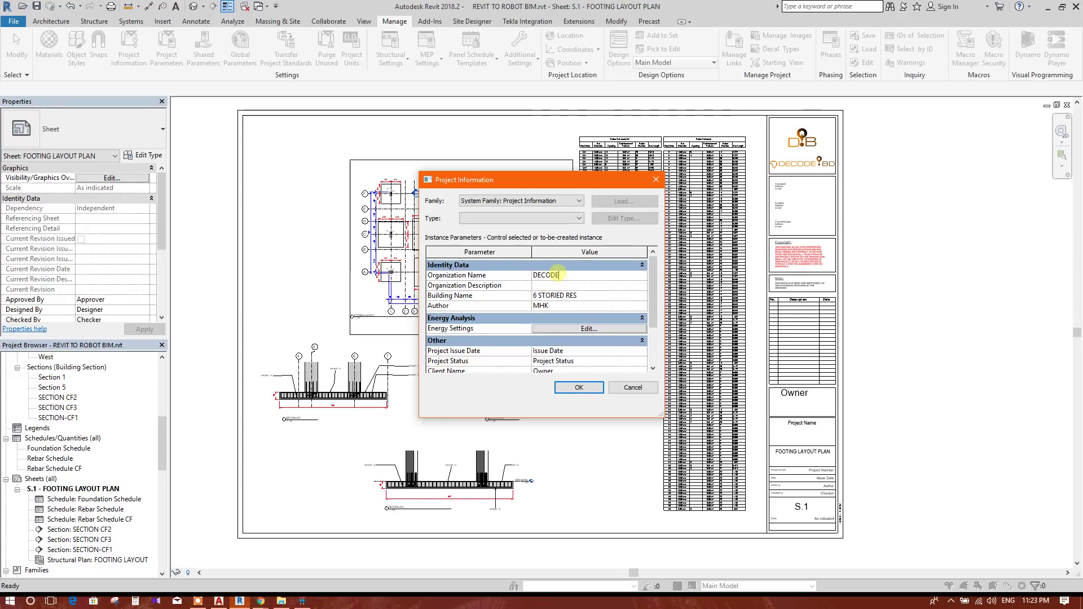
{"action": "type", "text": "BD"}
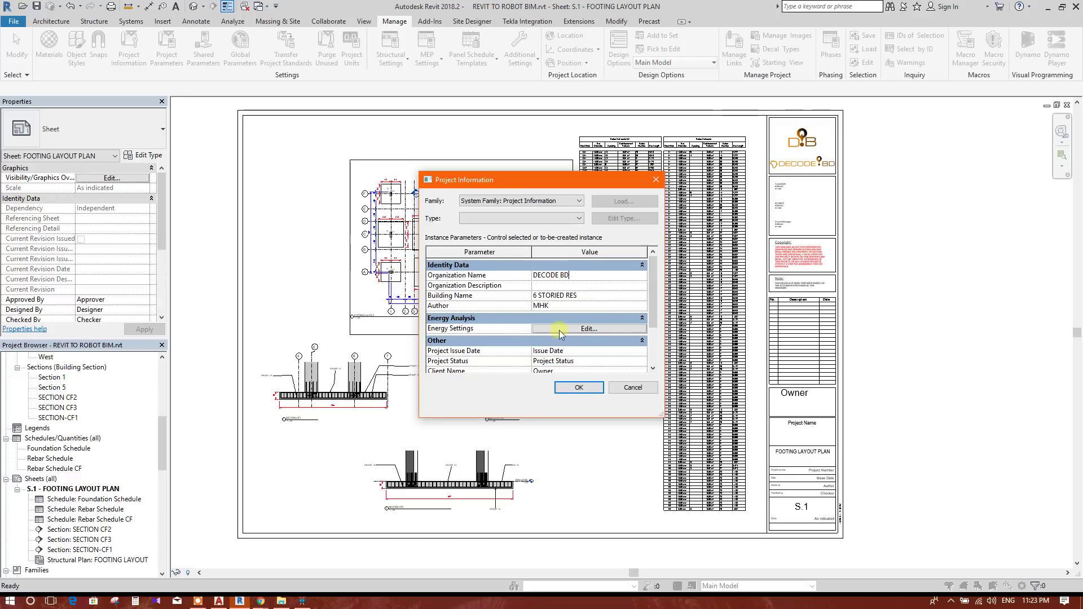
{"action": "scroll", "coordinate": [581, 347], "scroll_direction": "down", "scroll_amount": 2}
- Replace Owner with the client's name in the Client Name field and confirm
{"action": "left_click", "coordinate": [573, 318]}
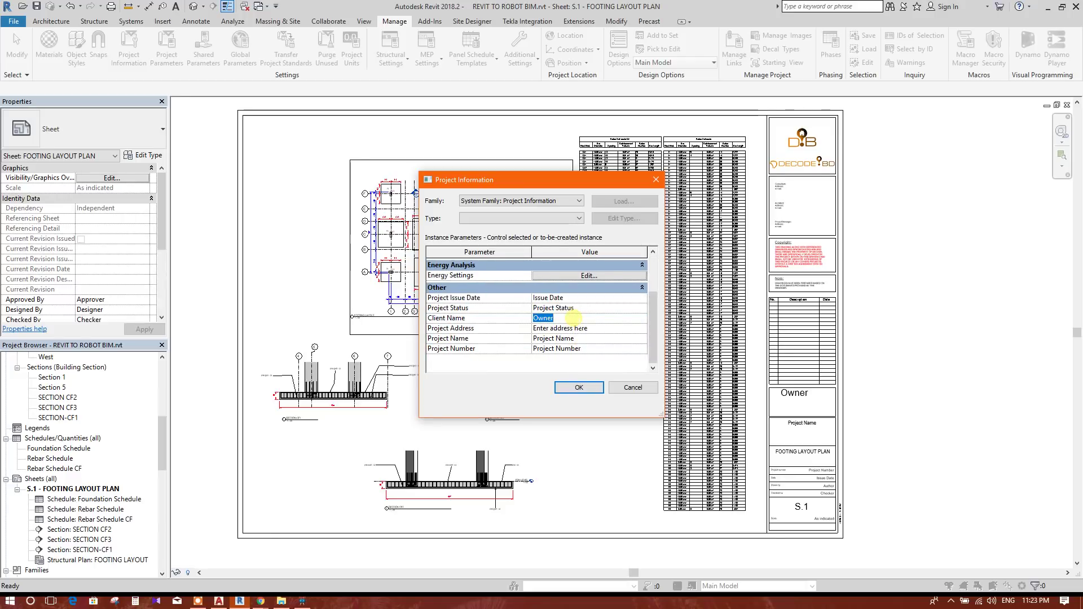
{"action": "type", "text": "MR."}
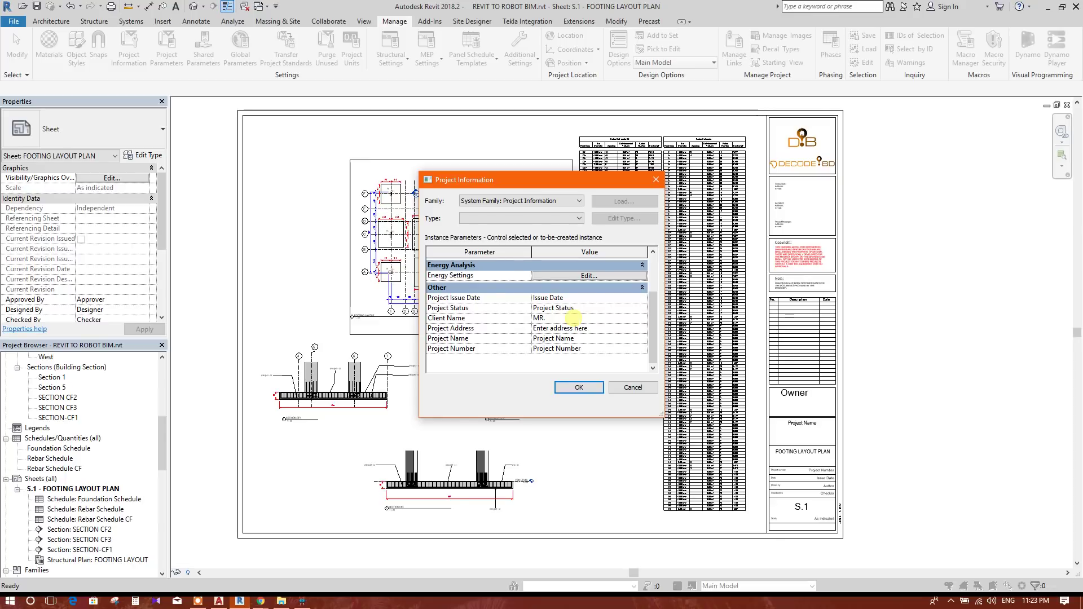
{"action": "type", "text": "VIEWERS"}
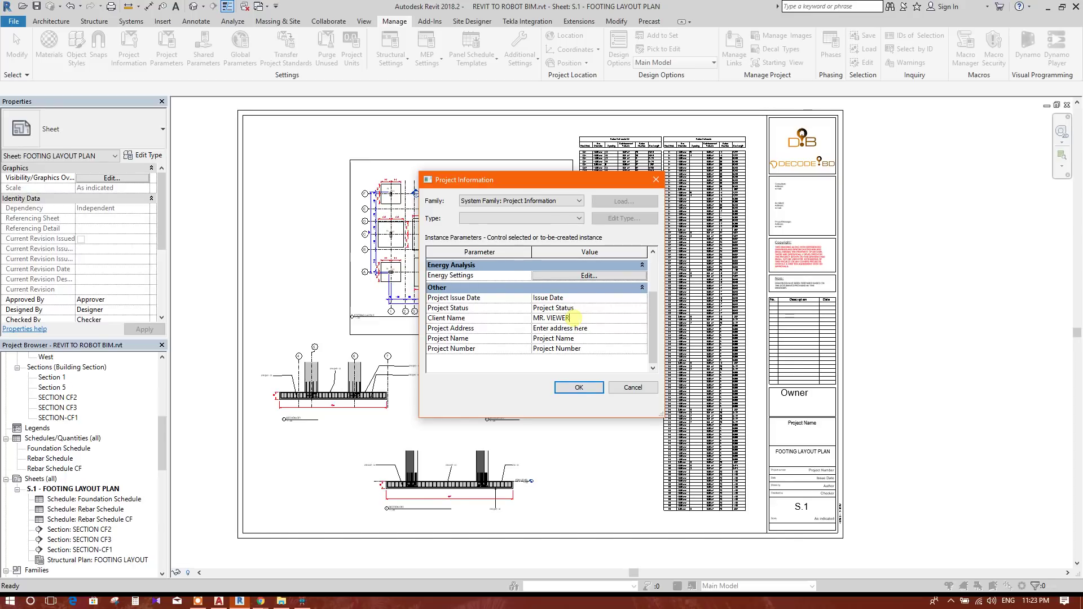
{"action": "left_click", "coordinate": [579, 386]}
- Bring the sheet's title block into view and open the title block family for editing
{"action": "scroll", "coordinate": [814, 401], "scroll_direction": "up", "scroll_amount": 4}
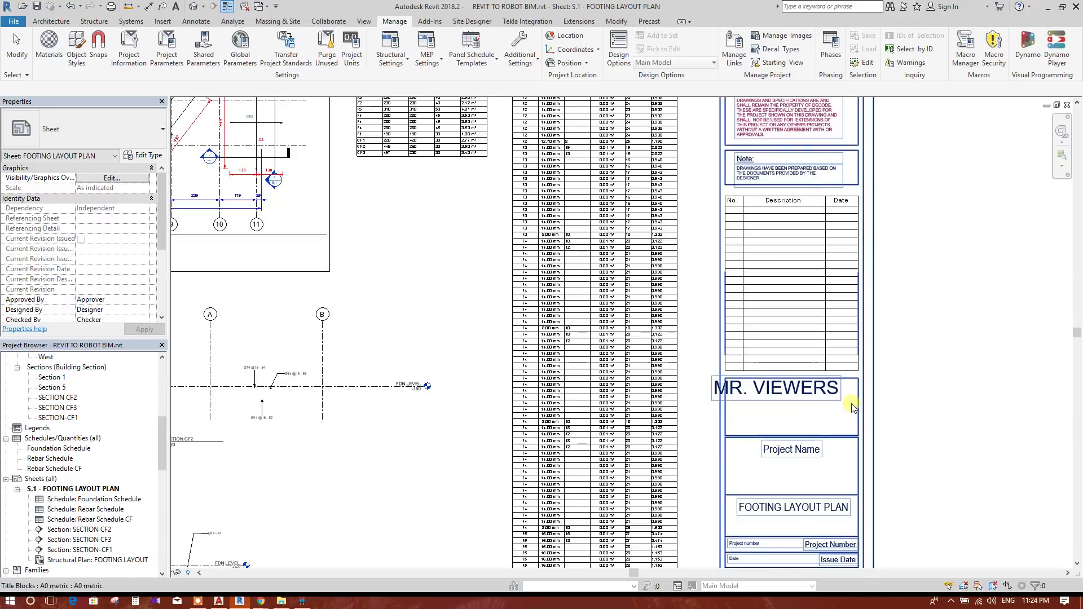
{"action": "scroll", "coordinate": [774, 416], "scroll_direction": "down", "scroll_amount": 2}
{"action": "middle_click_drag", "start_coordinate": [934, 450], "coordinate": [914, 365]}
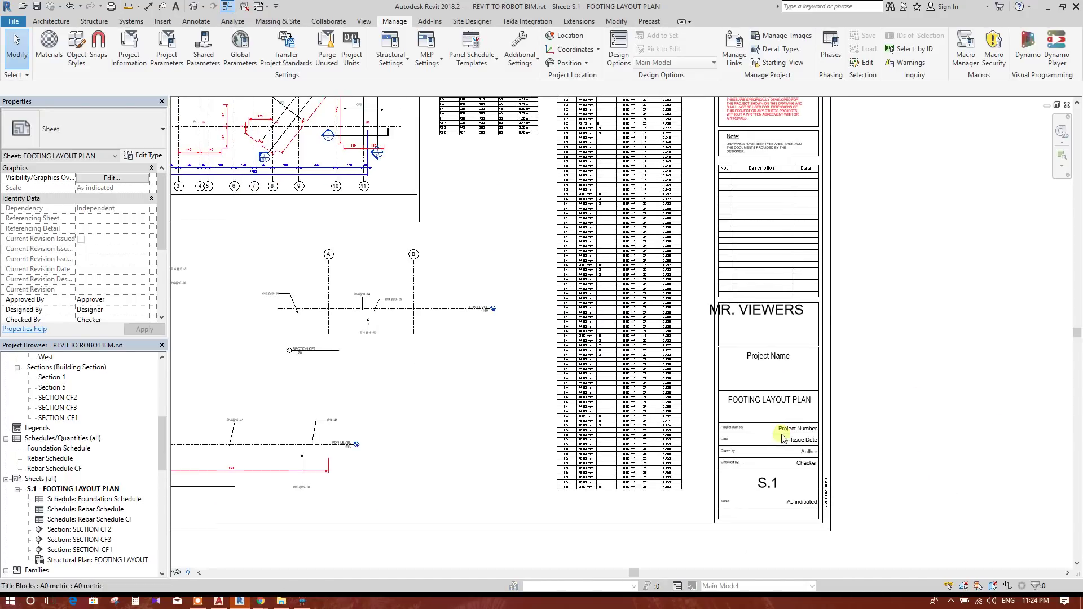
{"action": "middle_click_drag", "start_coordinate": [871, 394], "coordinate": [878, 405]}
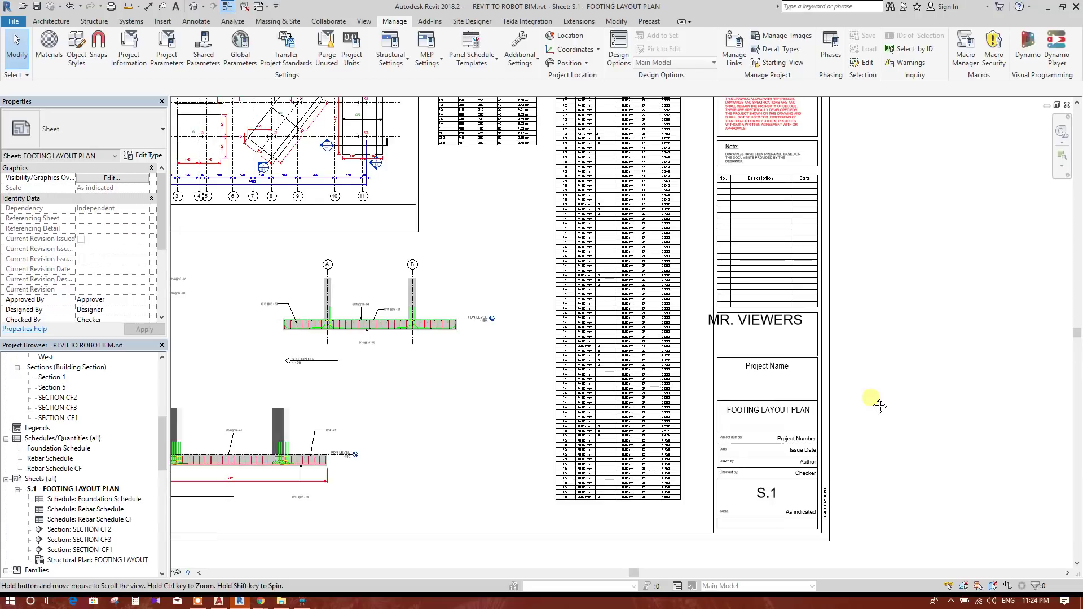
{"action": "left_click", "coordinate": [788, 366]}
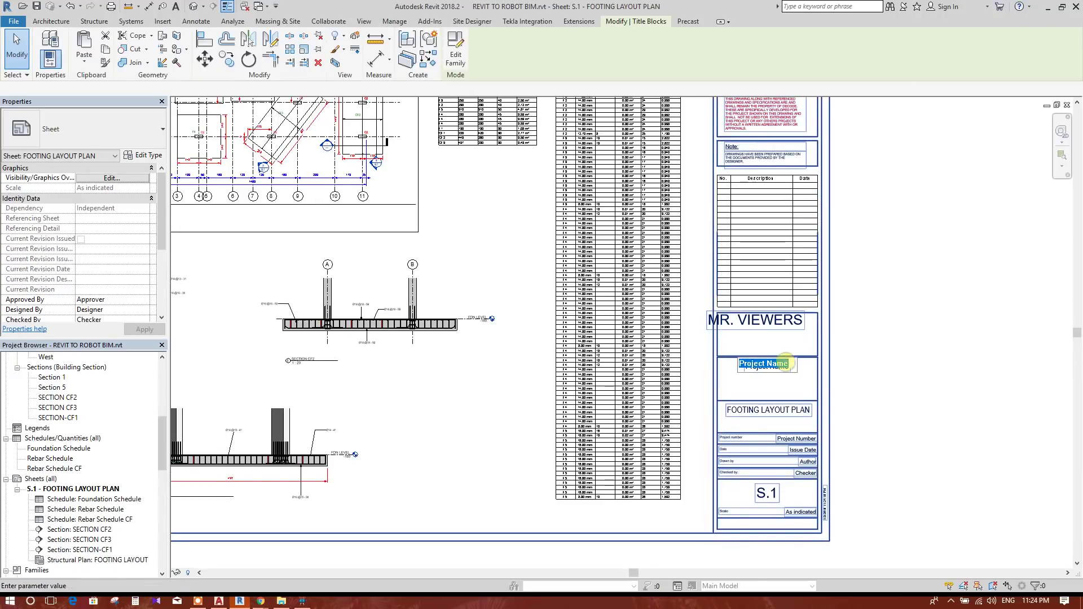
{"action": "left_click", "coordinate": [783, 323]}
{"action": "left_click", "coordinate": [810, 344]}
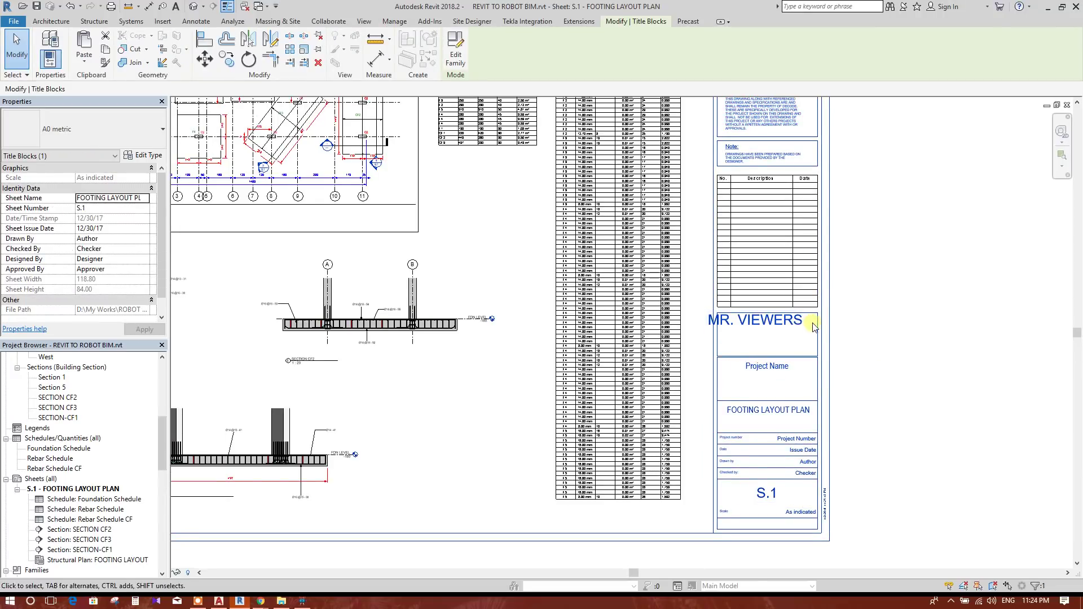
{"action": "double_click", "coordinate": [821, 322]}
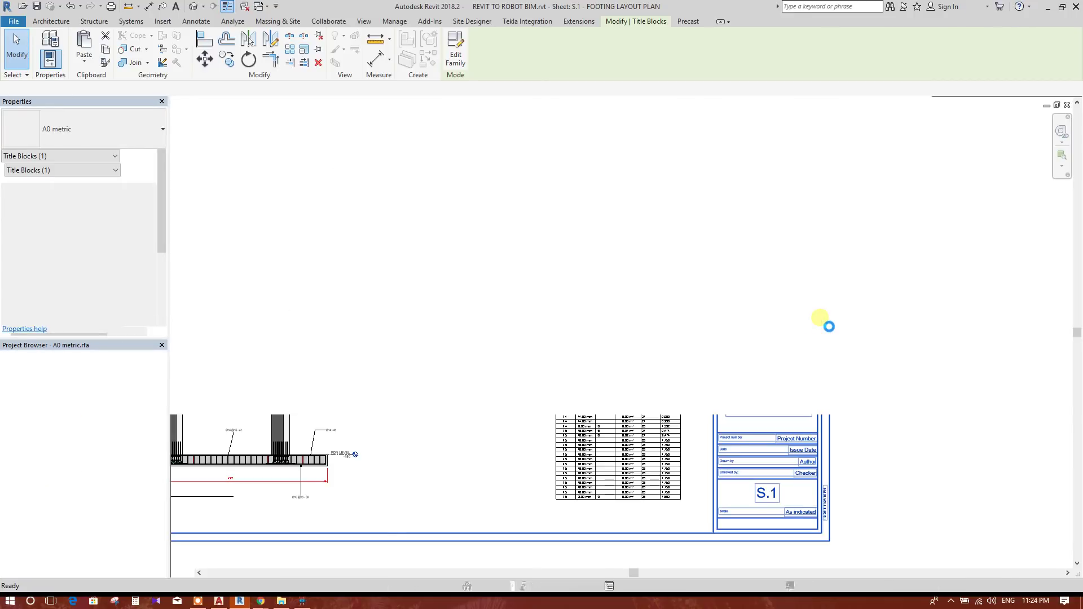
- Change the Client Name label type to the 8mm text size
{"action": "scroll", "coordinate": [898, 406], "scroll_direction": "up", "scroll_amount": 3}
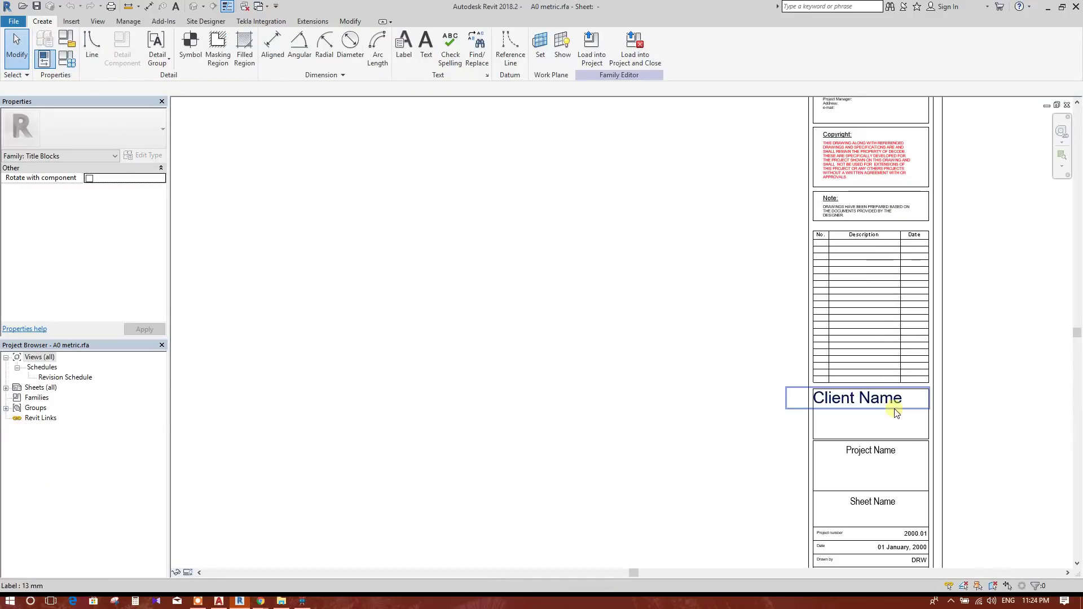
{"action": "left_click", "coordinate": [895, 408]}
{"action": "left_click", "coordinate": [197, 58]}
{"action": "scroll", "coordinate": [864, 414], "scroll_direction": "up", "scroll_amount": 3}
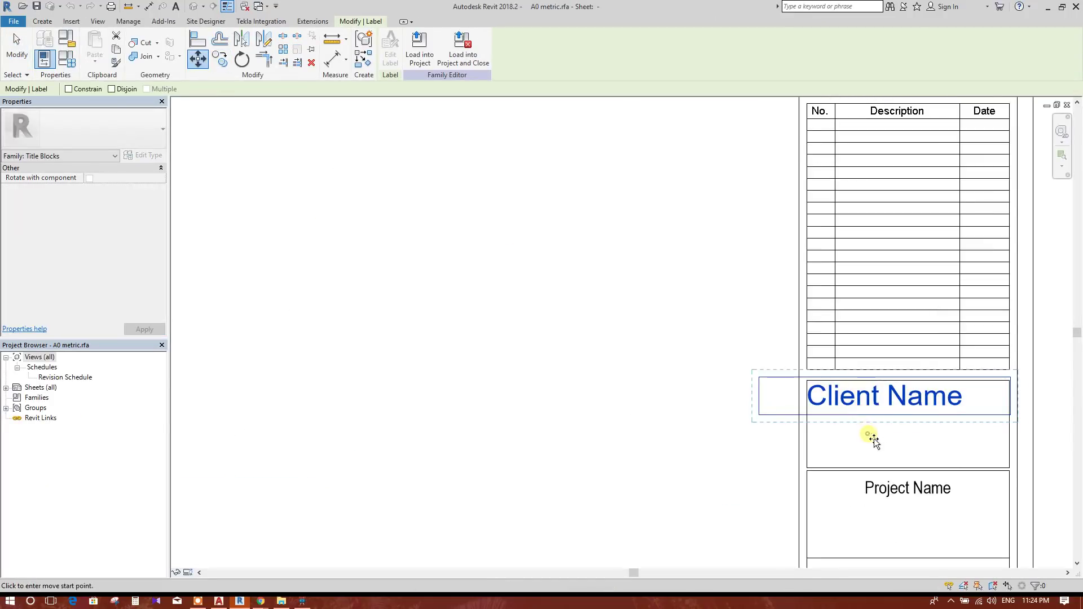
{"action": "key", "text": "Escape"}
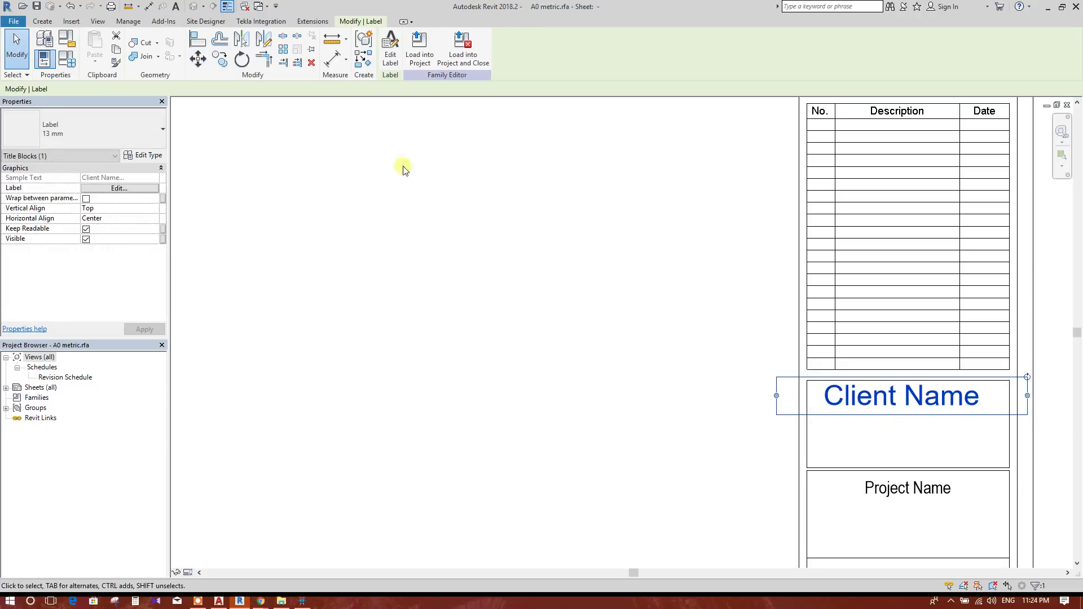
{"action": "left_click", "coordinate": [155, 135]}
{"action": "left_click", "coordinate": [81, 211]}
{"action": "left_click", "coordinate": [635, 350]}
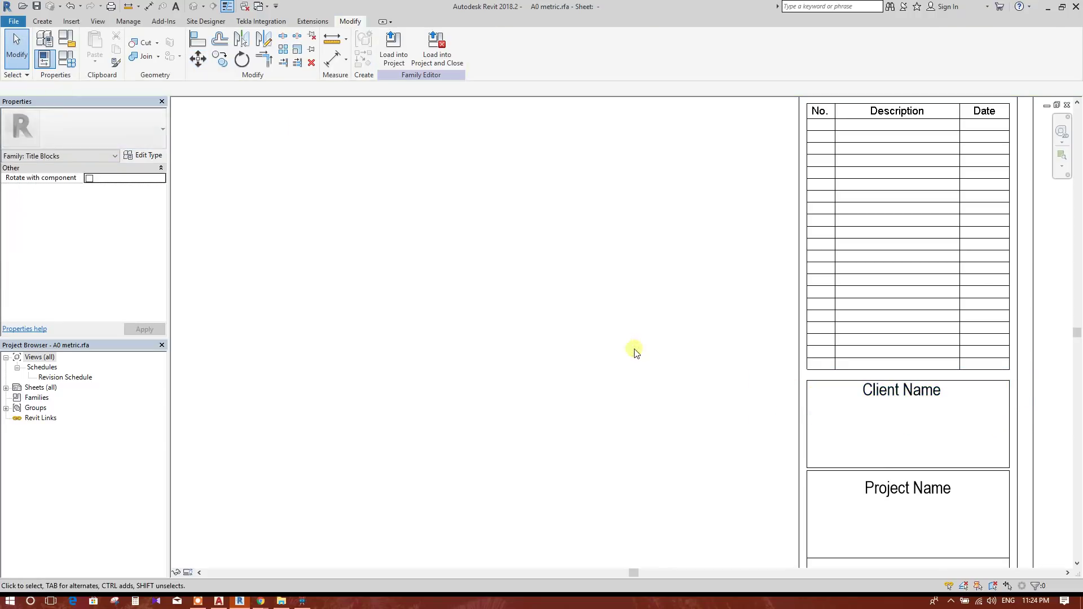
- Save the edited title block, load it into the footing project, and overwrite the existing version
{"action": "left_click", "coordinate": [393, 50]}
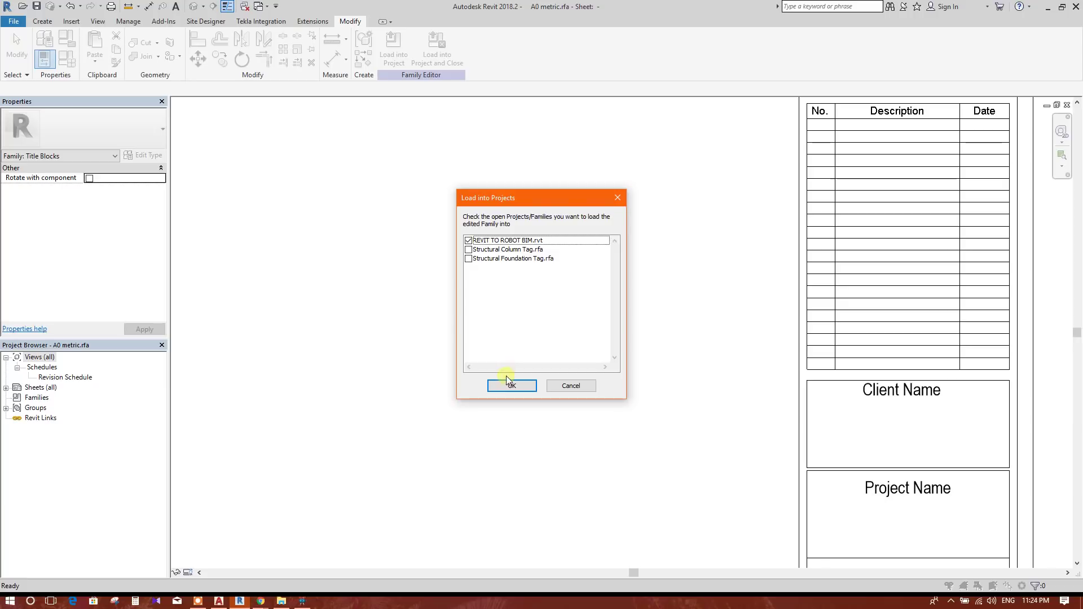
{"action": "left_click", "coordinate": [508, 381]}
{"action": "left_click", "coordinate": [524, 304]}
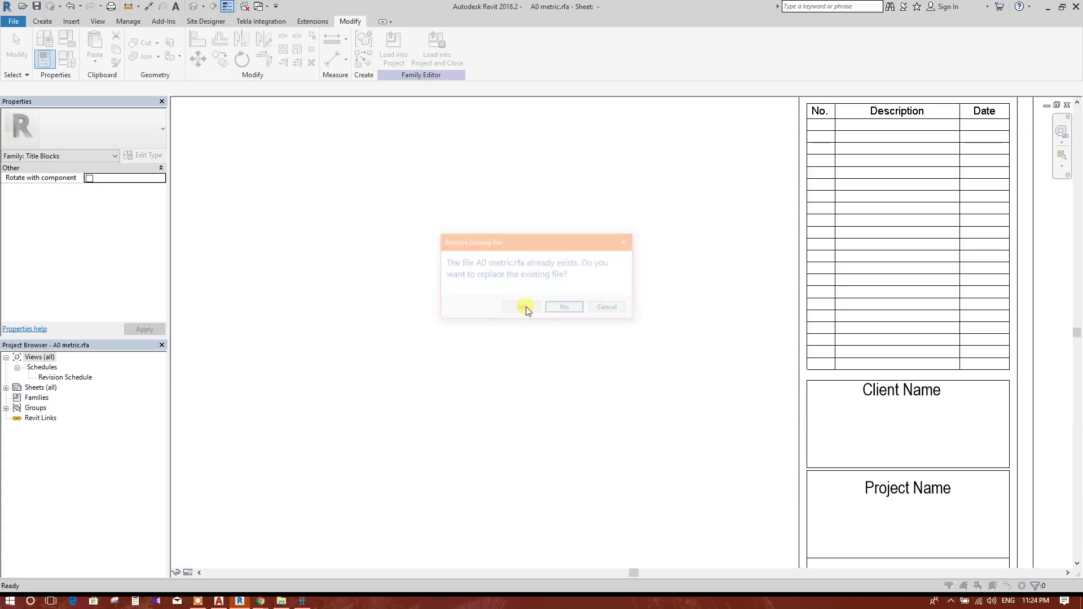
{"action": "left_click", "coordinate": [524, 308]}
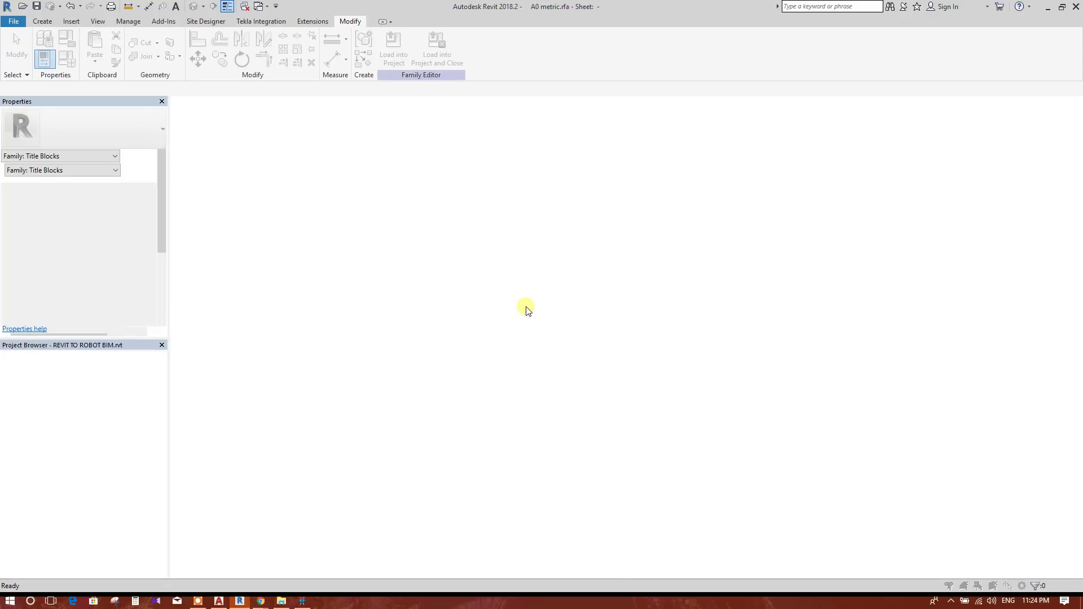
{"action": "left_click", "coordinate": [551, 272]}
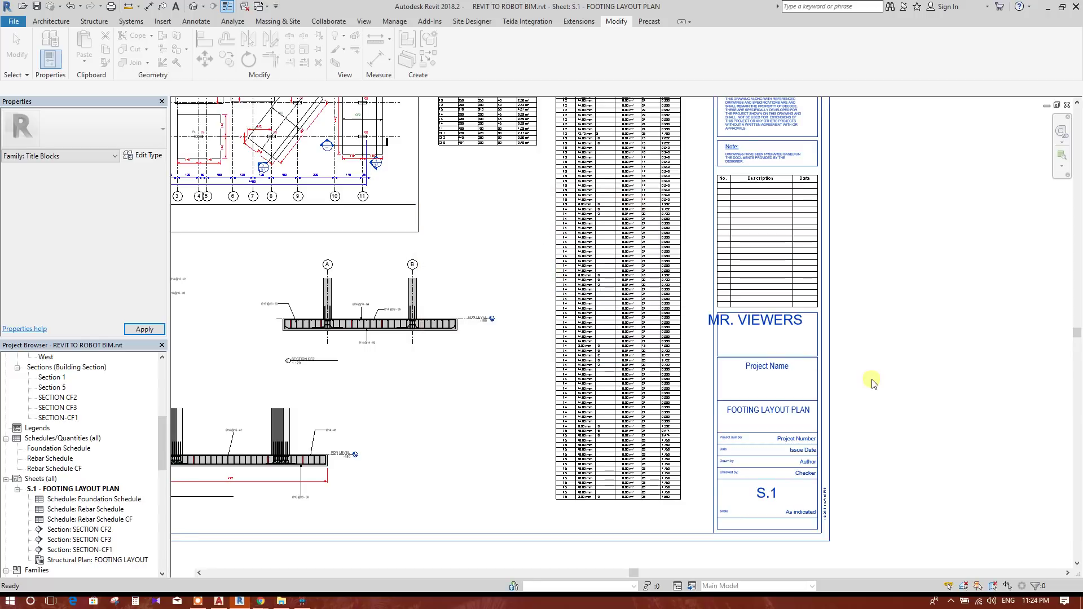
- Set the Project Issue Date to 03.01.2018 in Project Information and check it in the title block
{"action": "scroll", "coordinate": [1003, 372], "scroll_direction": "down", "scroll_amount": 3}
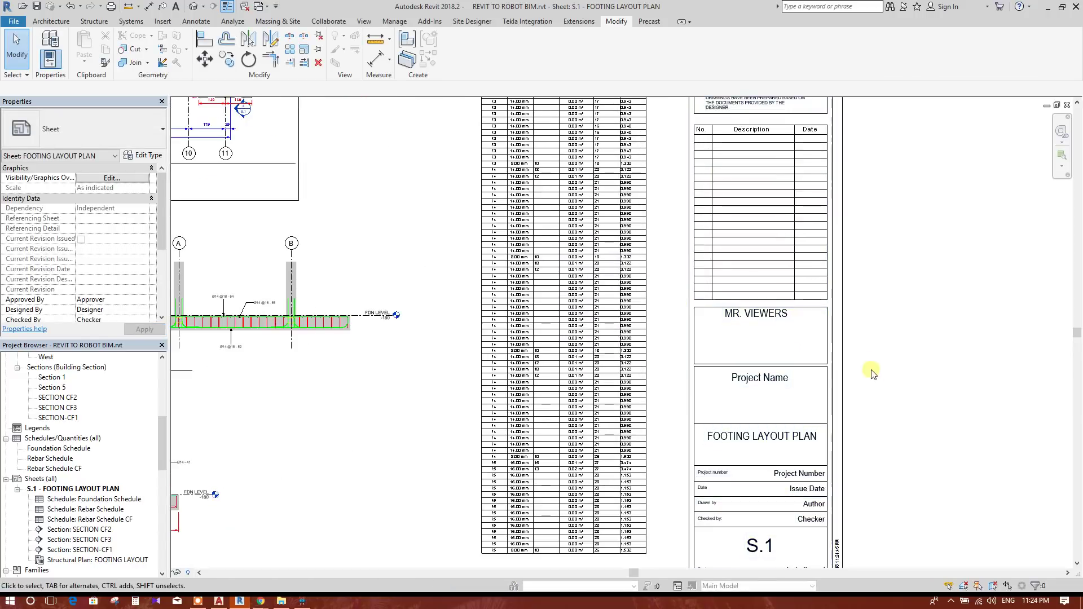
{"action": "scroll", "coordinate": [655, 347], "scroll_direction": "down", "scroll_amount": 1}
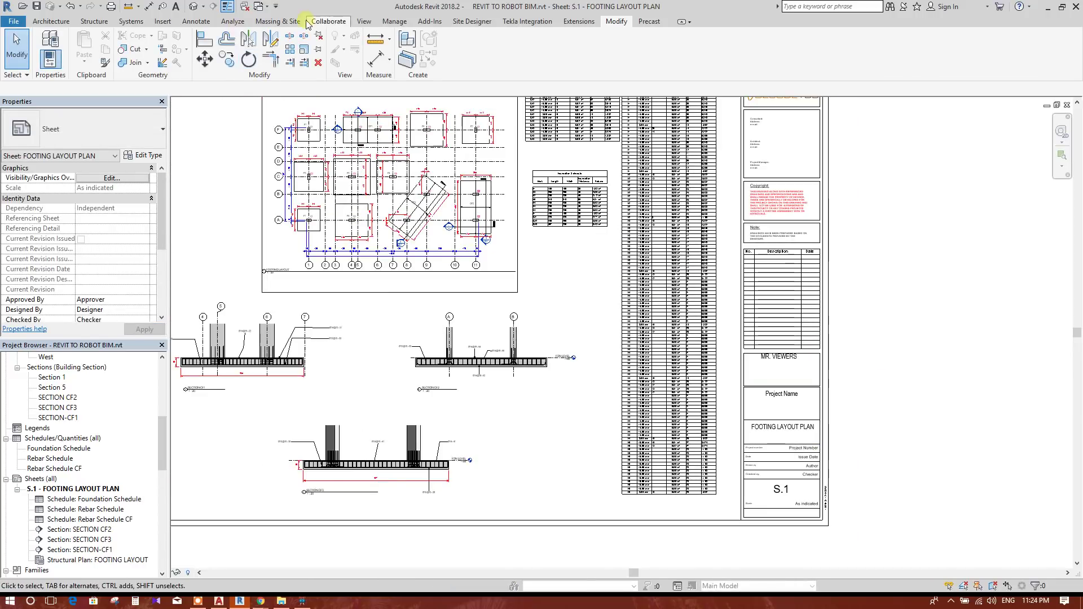
{"action": "left_click", "coordinate": [394, 21]}
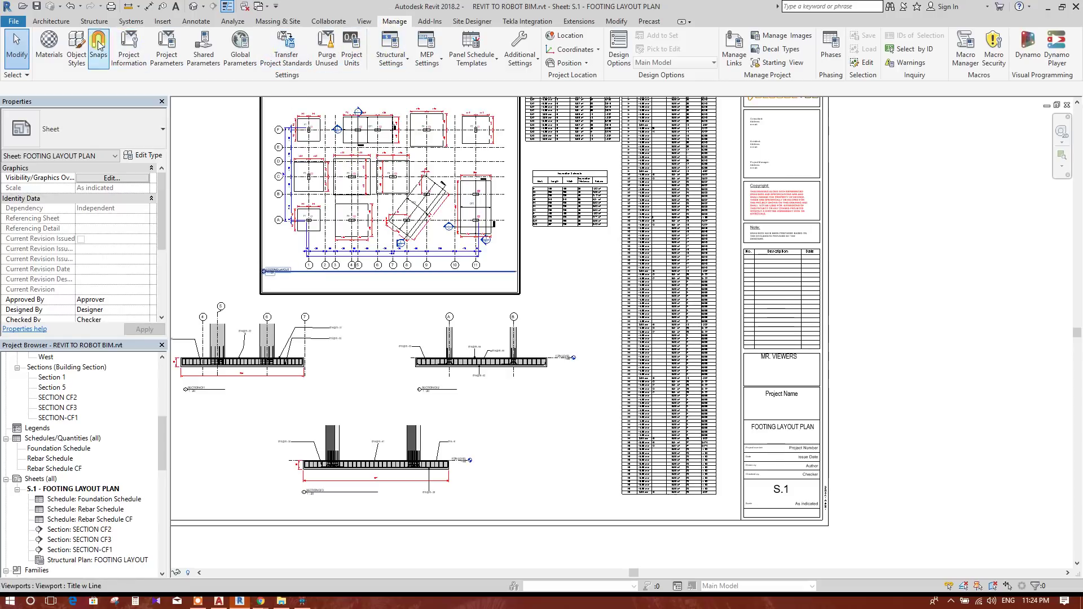
{"action": "left_click", "coordinate": [129, 48]}
{"action": "scroll", "coordinate": [578, 330], "scroll_direction": "down", "scroll_amount": 3}
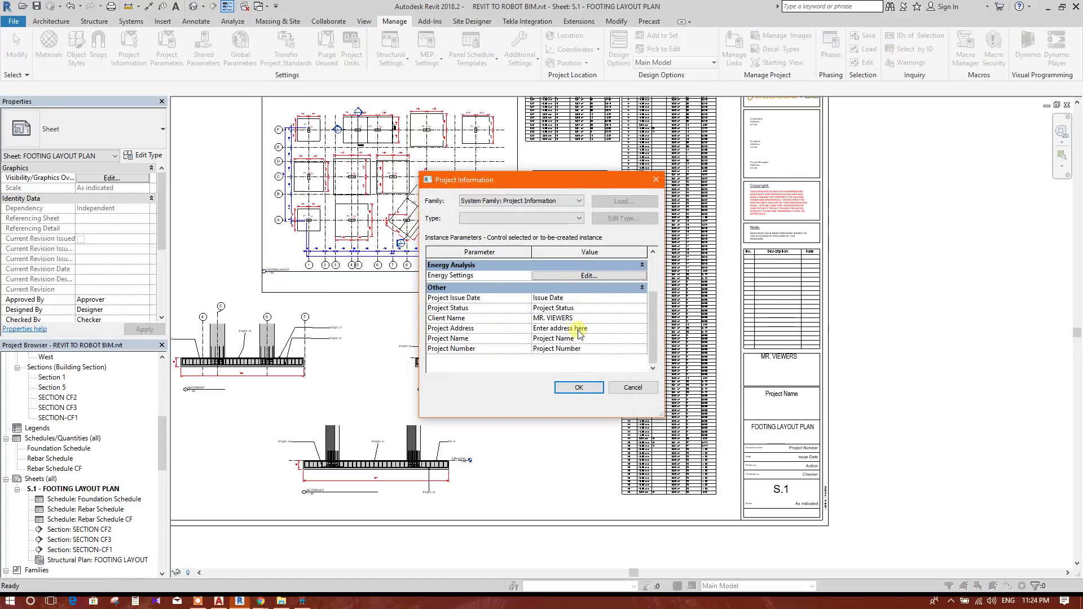
{"action": "scroll", "coordinate": [579, 333], "scroll_direction": "up", "scroll_amount": 1}
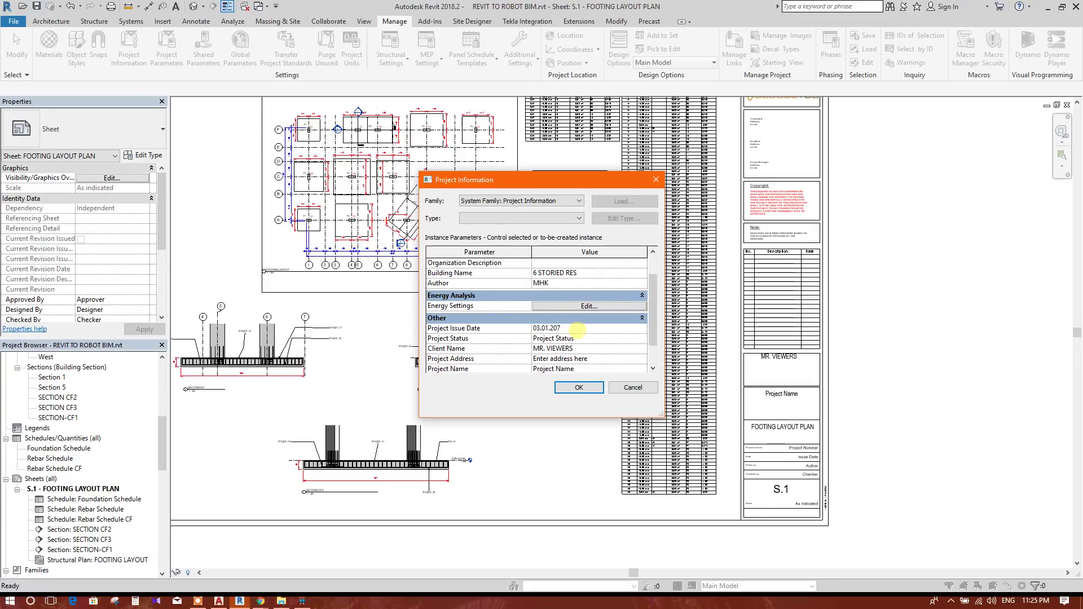
{"action": "left_click", "coordinate": [579, 388]}
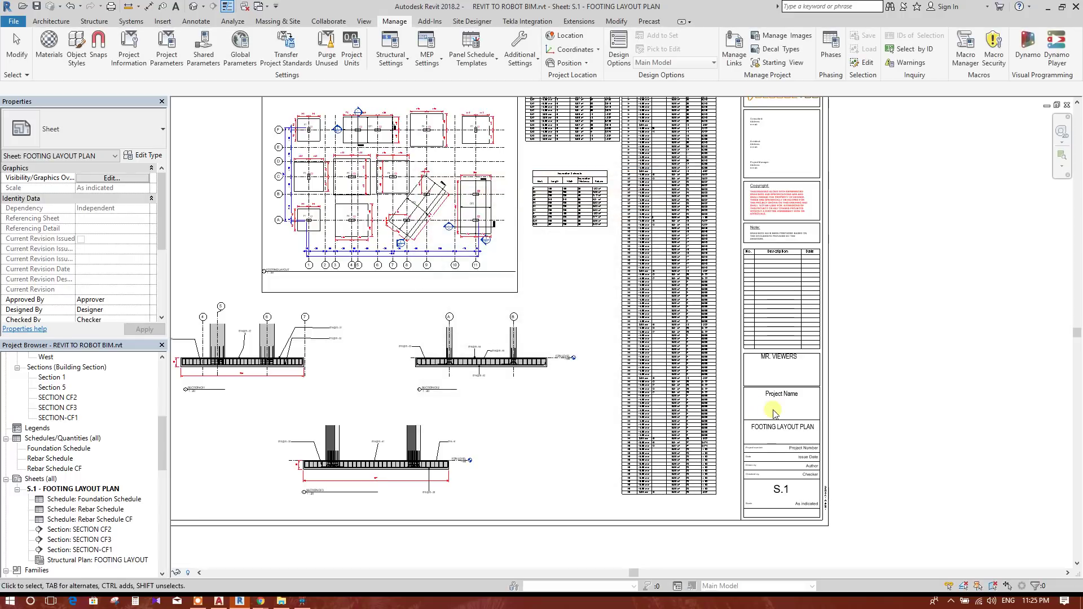
{"action": "scroll", "coordinate": [821, 444], "scroll_direction": "up", "scroll_amount": 5}
{"action": "scroll", "coordinate": [820, 444], "scroll_direction": "down", "scroll_amount": 6}
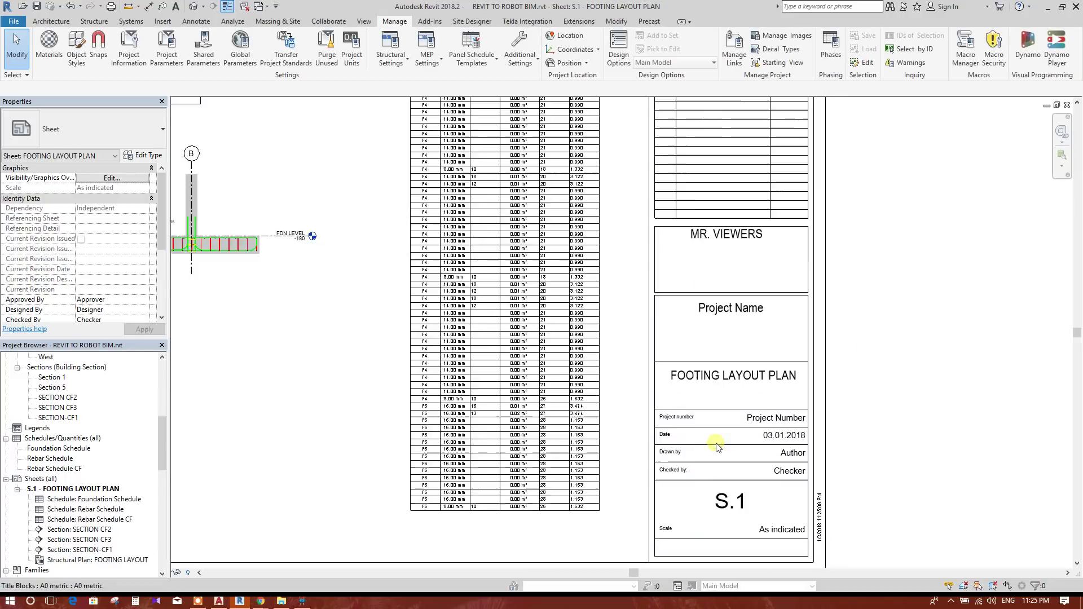
{"action": "middle_click_drag", "start_coordinate": [812, 374], "coordinate": [895, 419]}
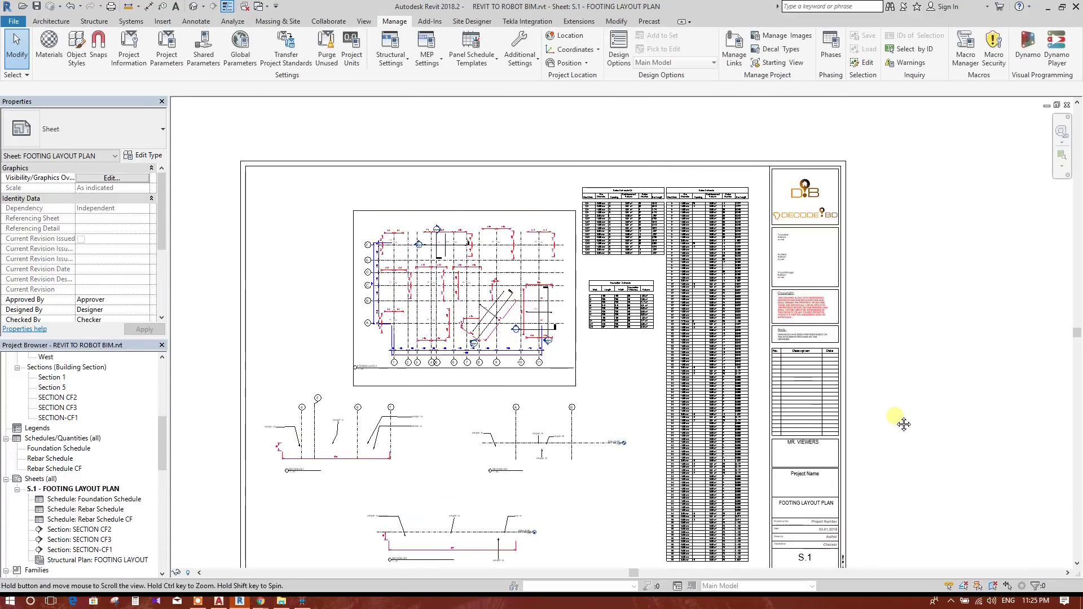